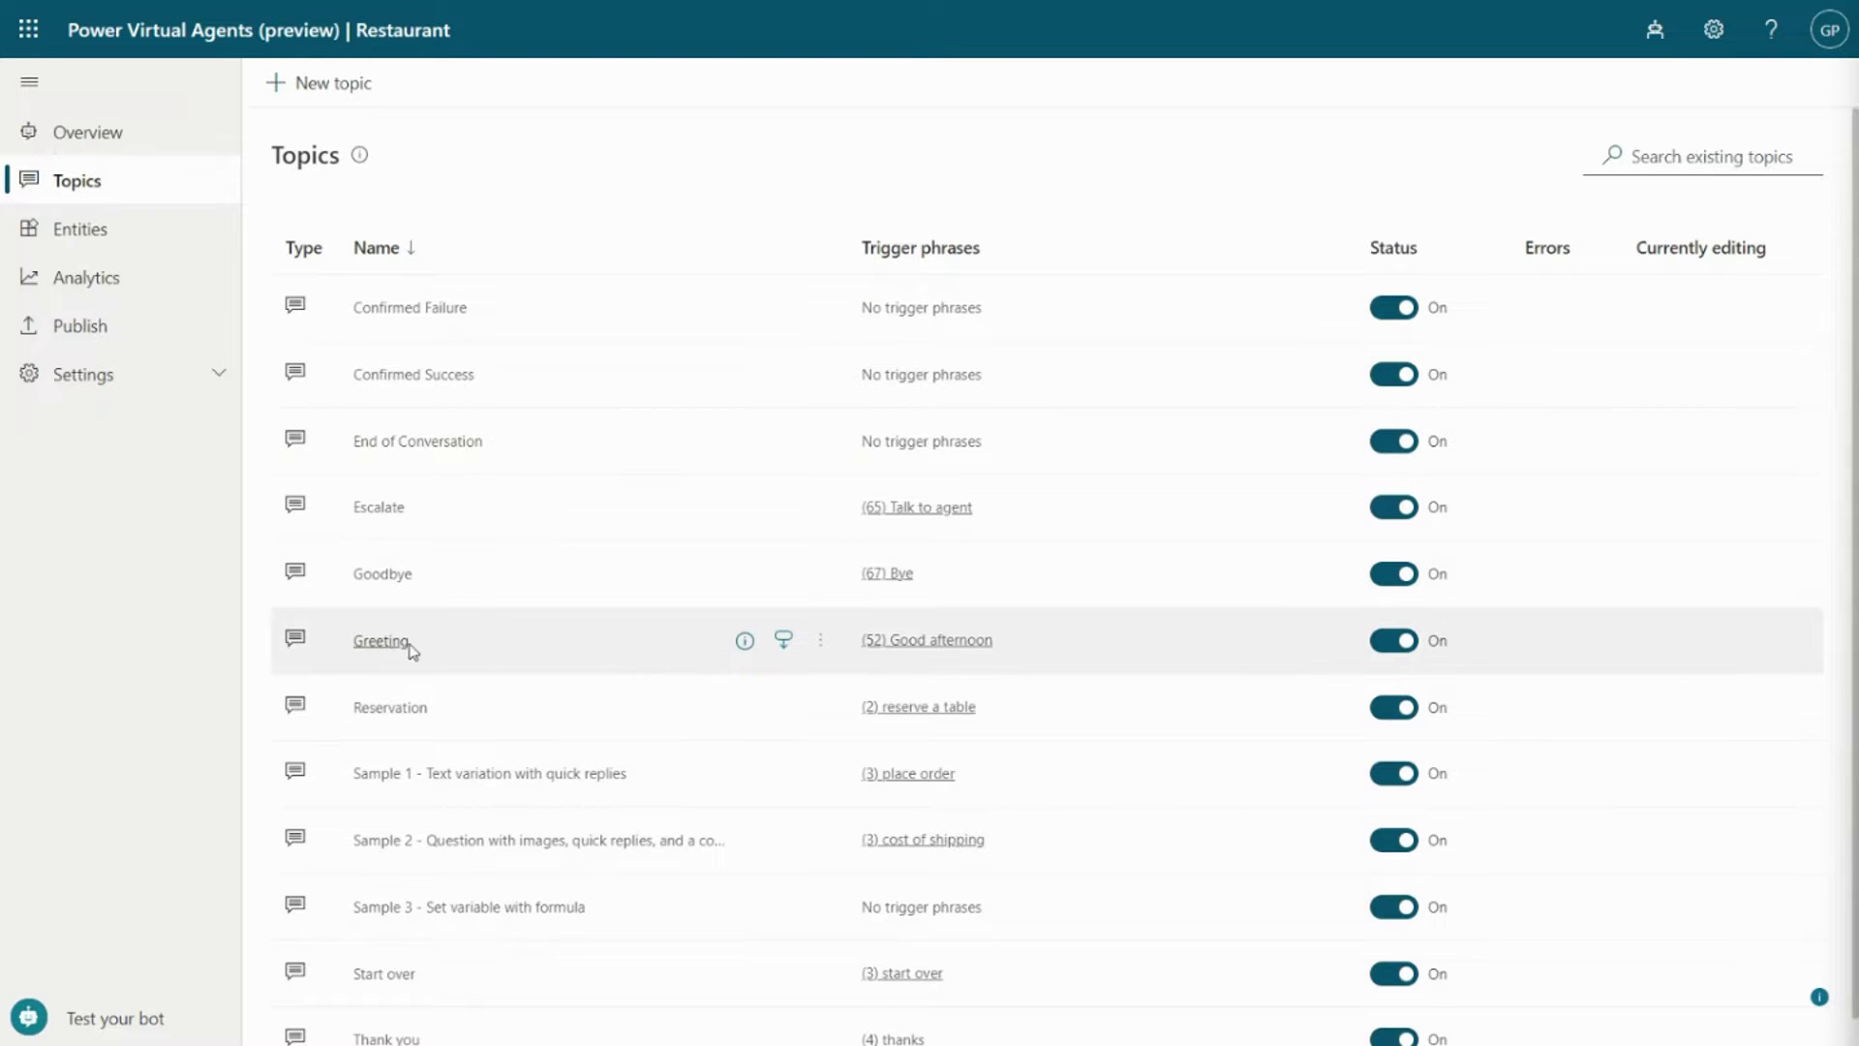
Open the Greeting topic and start adding a node below its 52 trigger phrases.
click(387, 643)
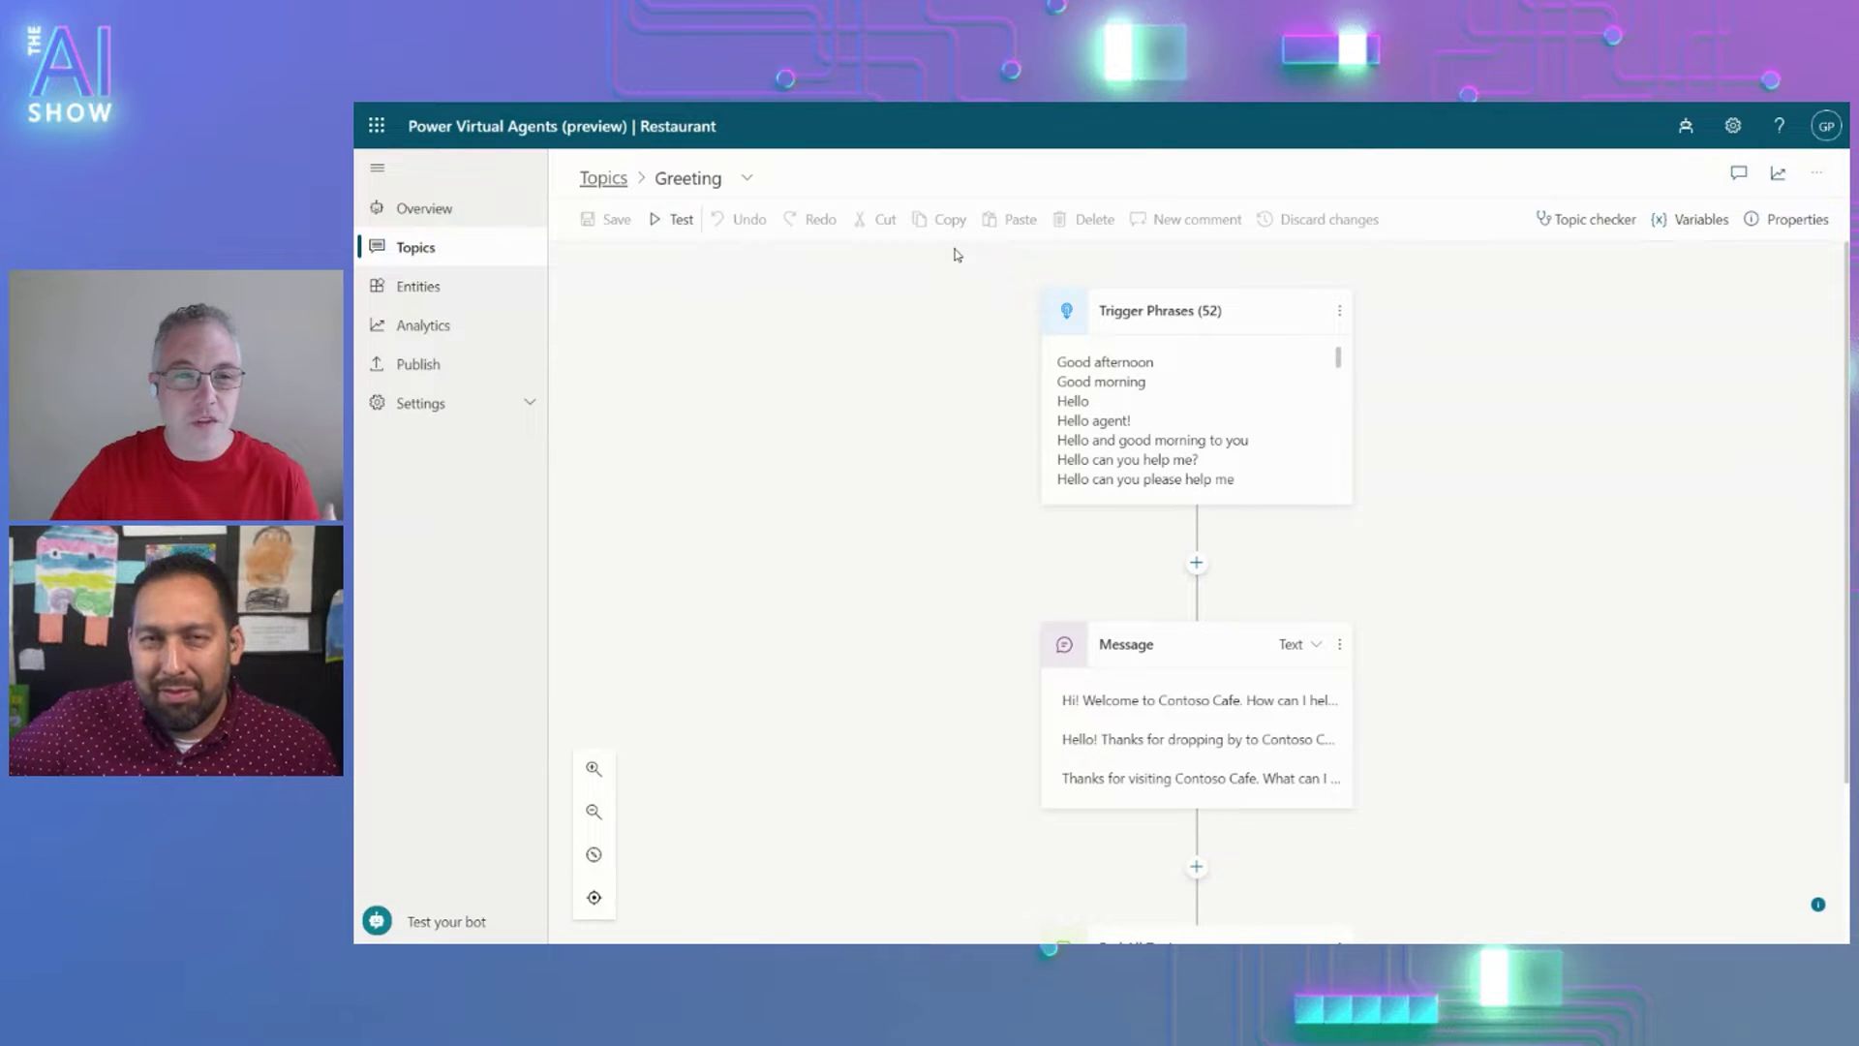
click(1196, 560)
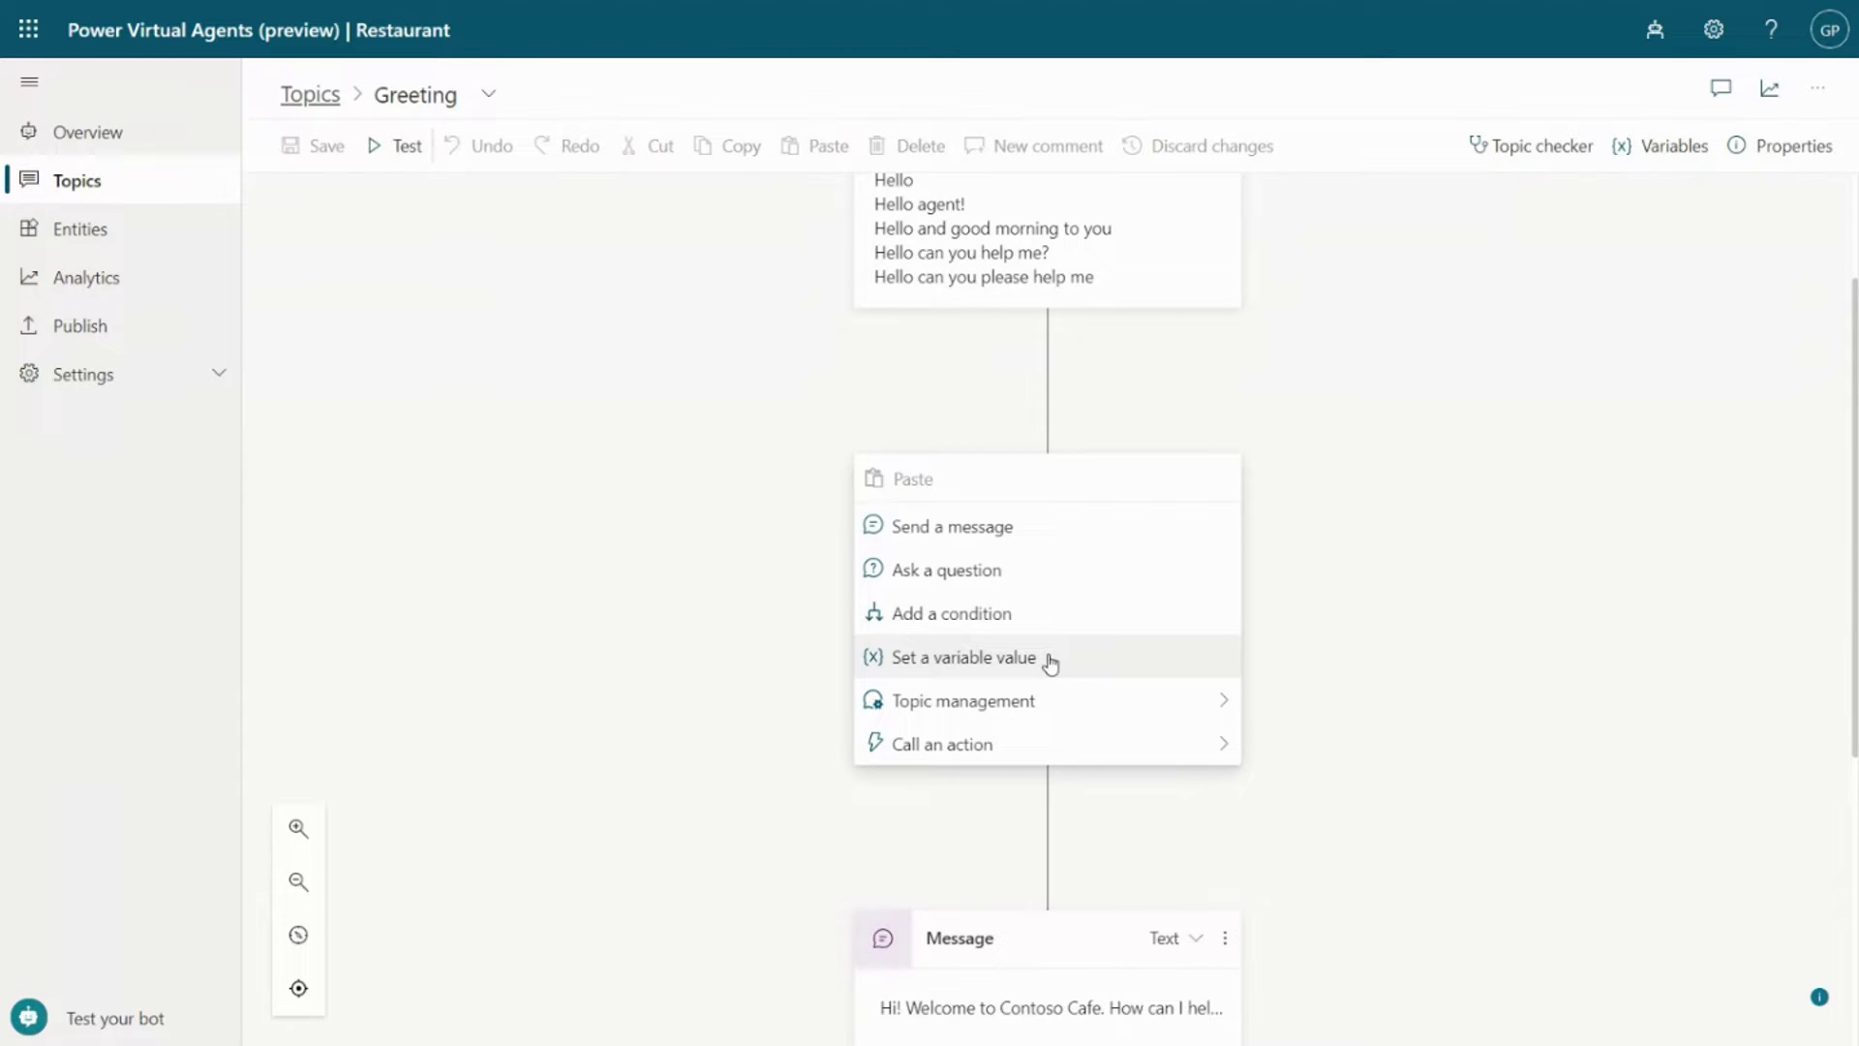
Open the Greeting Message node for editing and expand its second and third welcome variations.
click(721, 704)
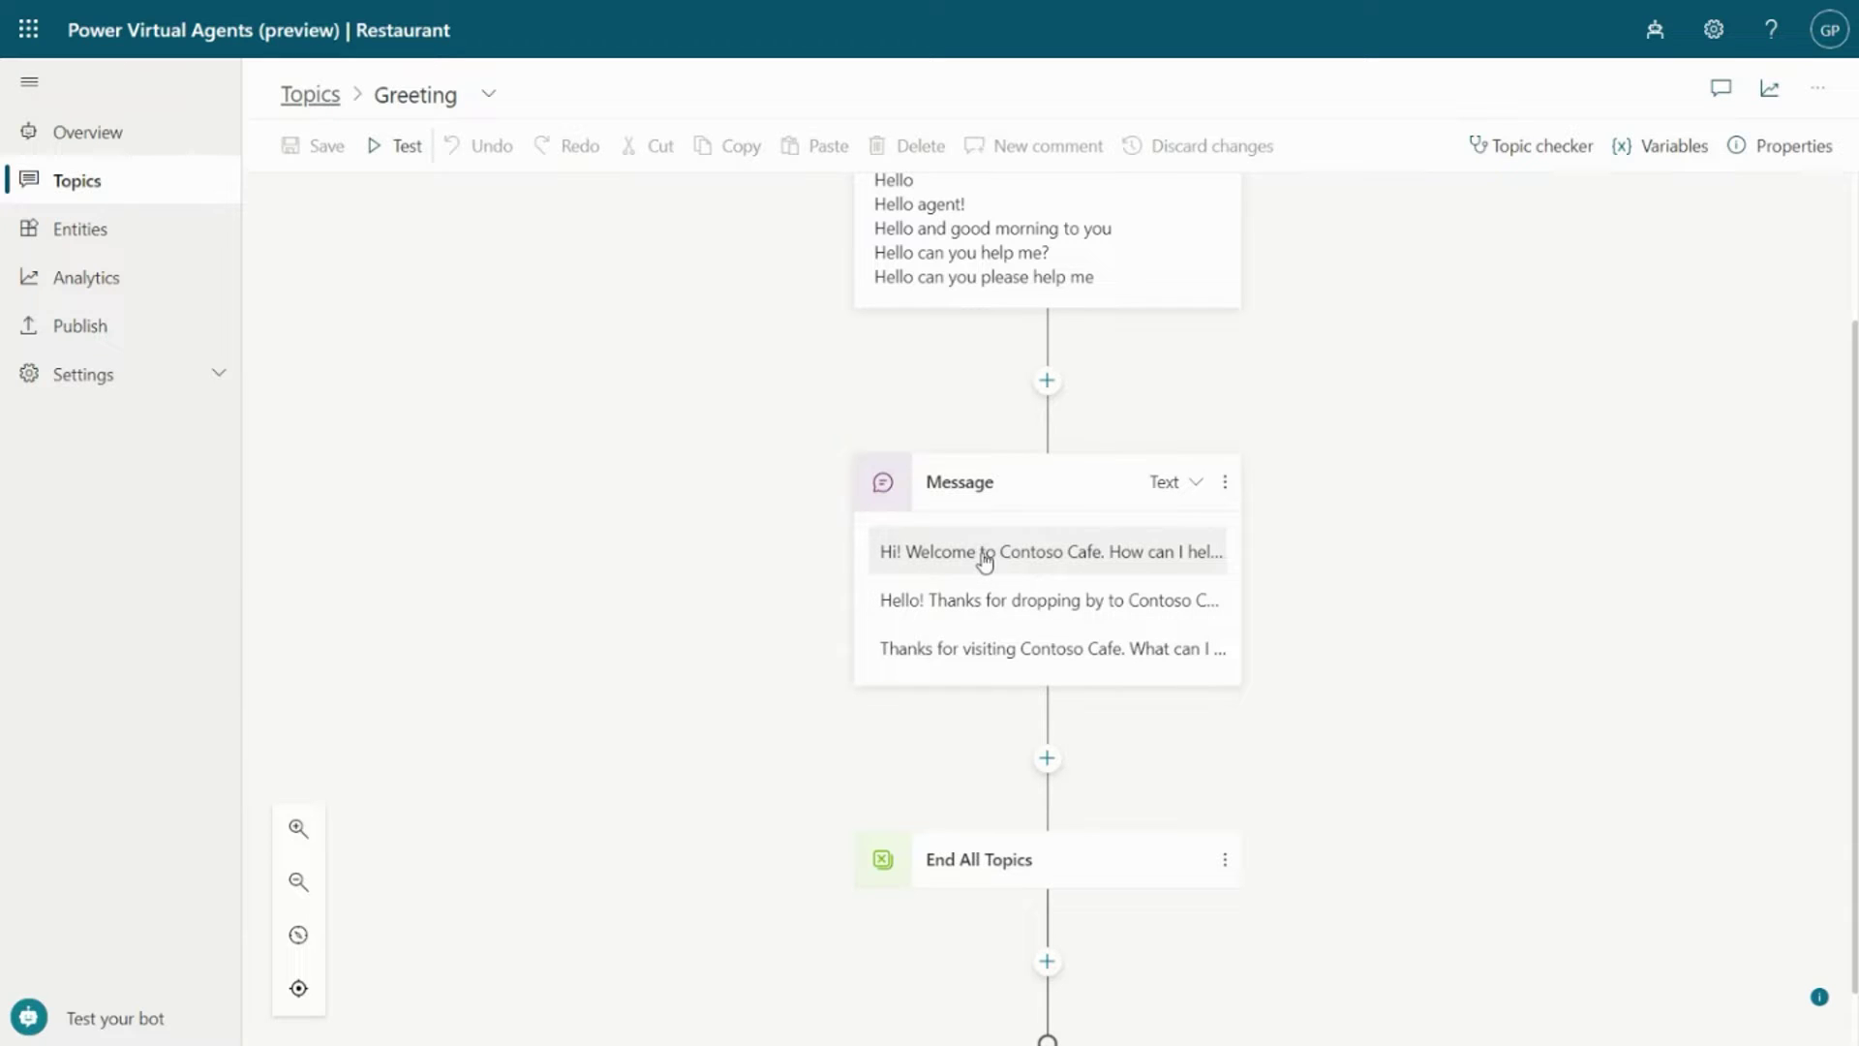
click(985, 560)
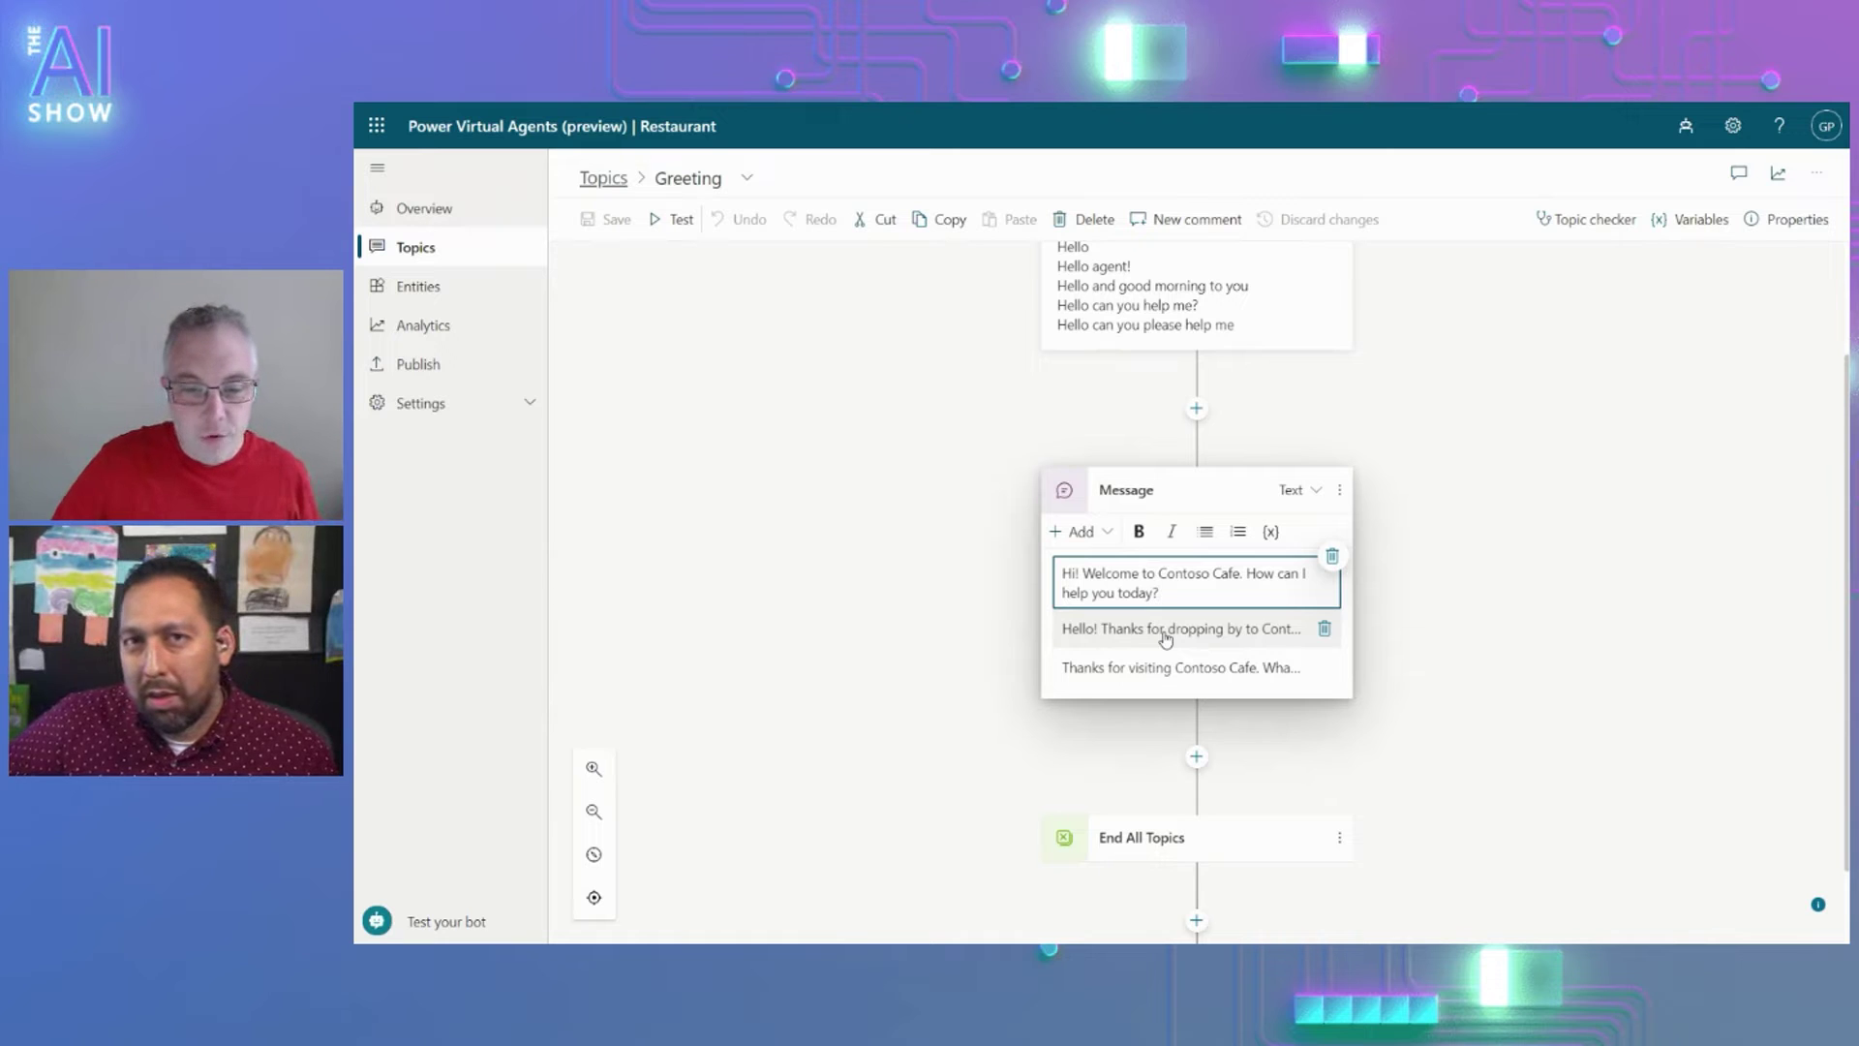
click(1166, 638)
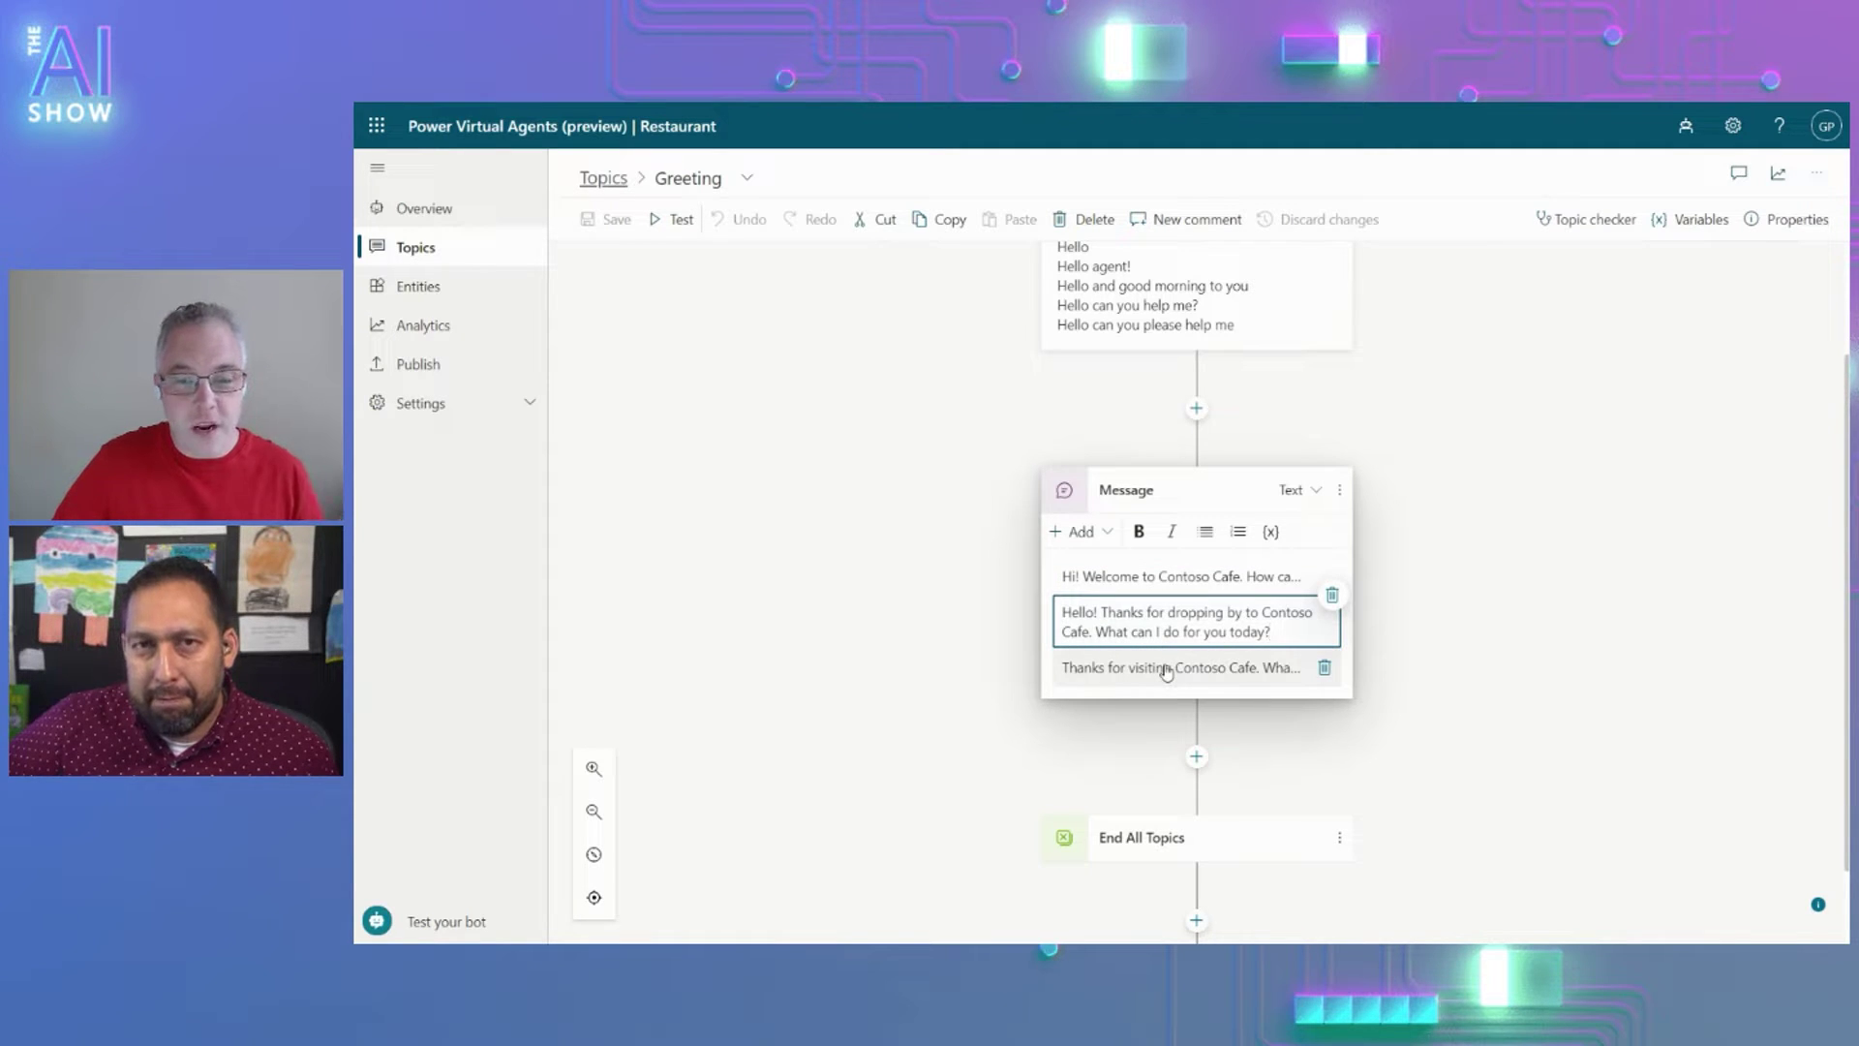
click(1165, 670)
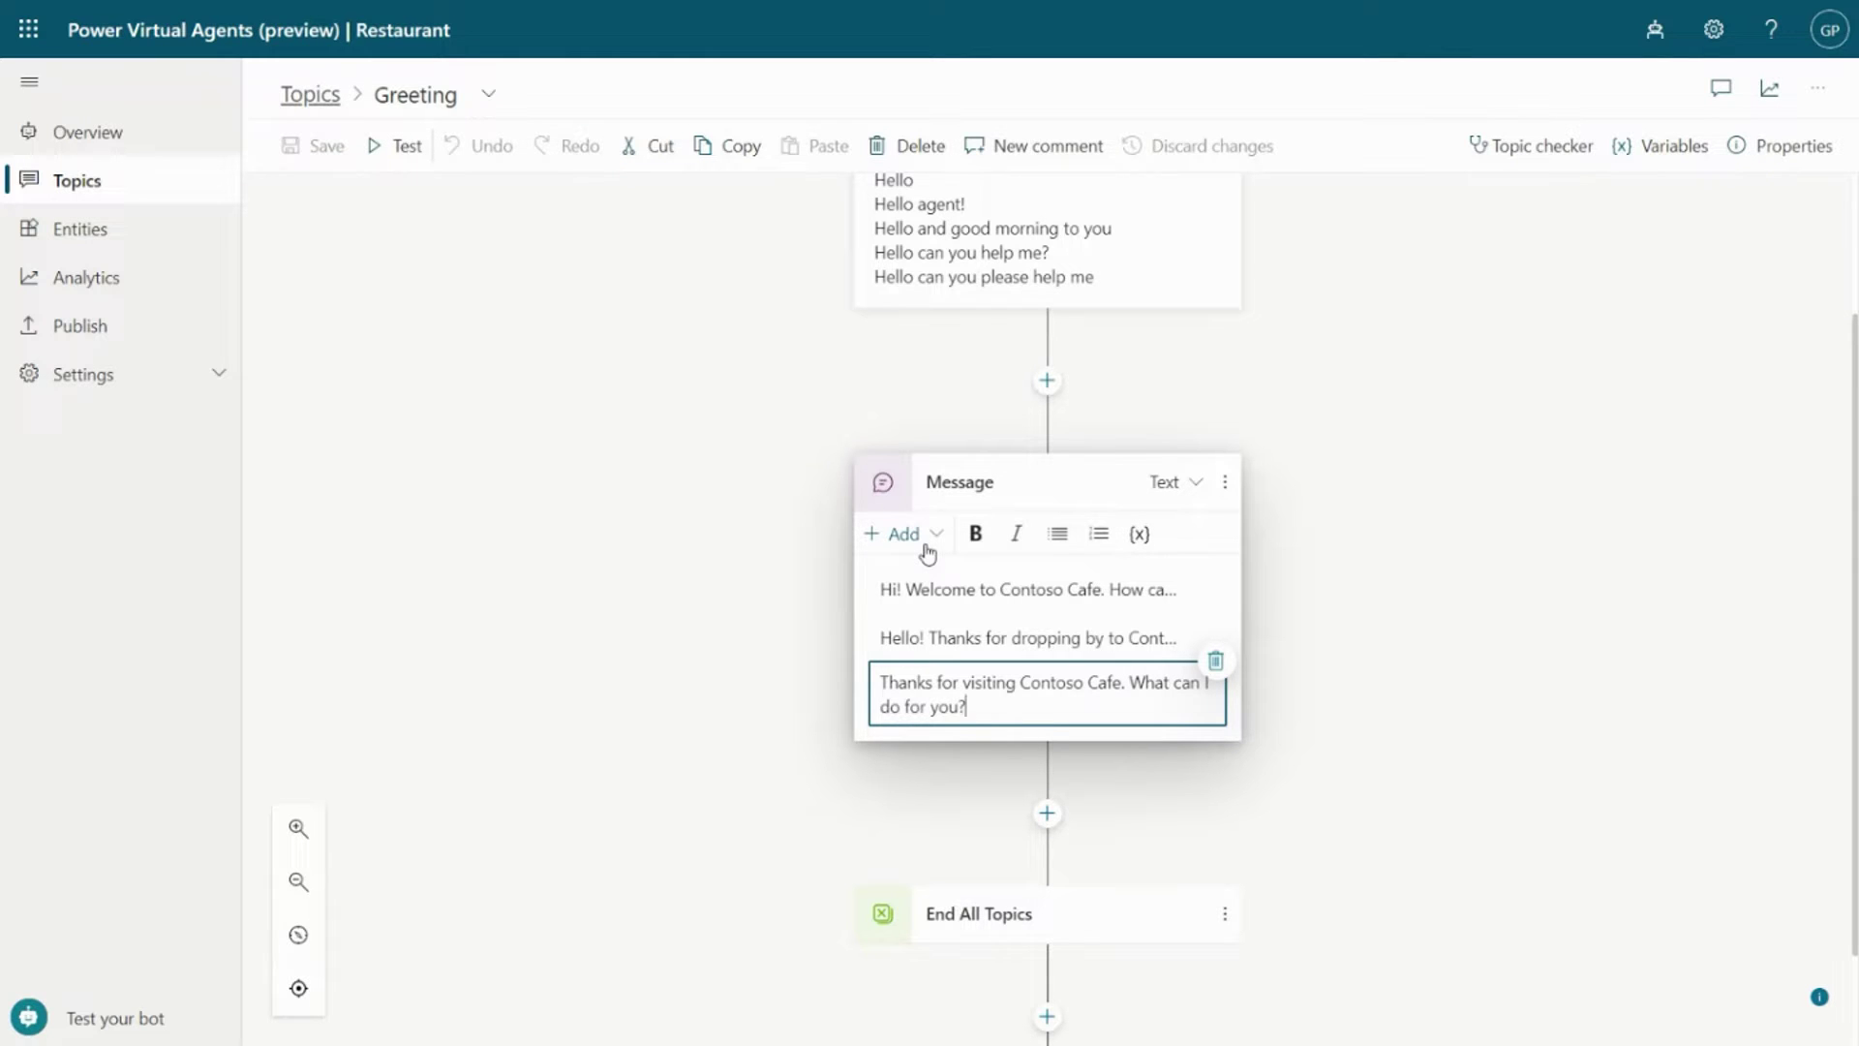
Add the café counter photo to the Greeting message by pasting its image URL.
click(929, 545)
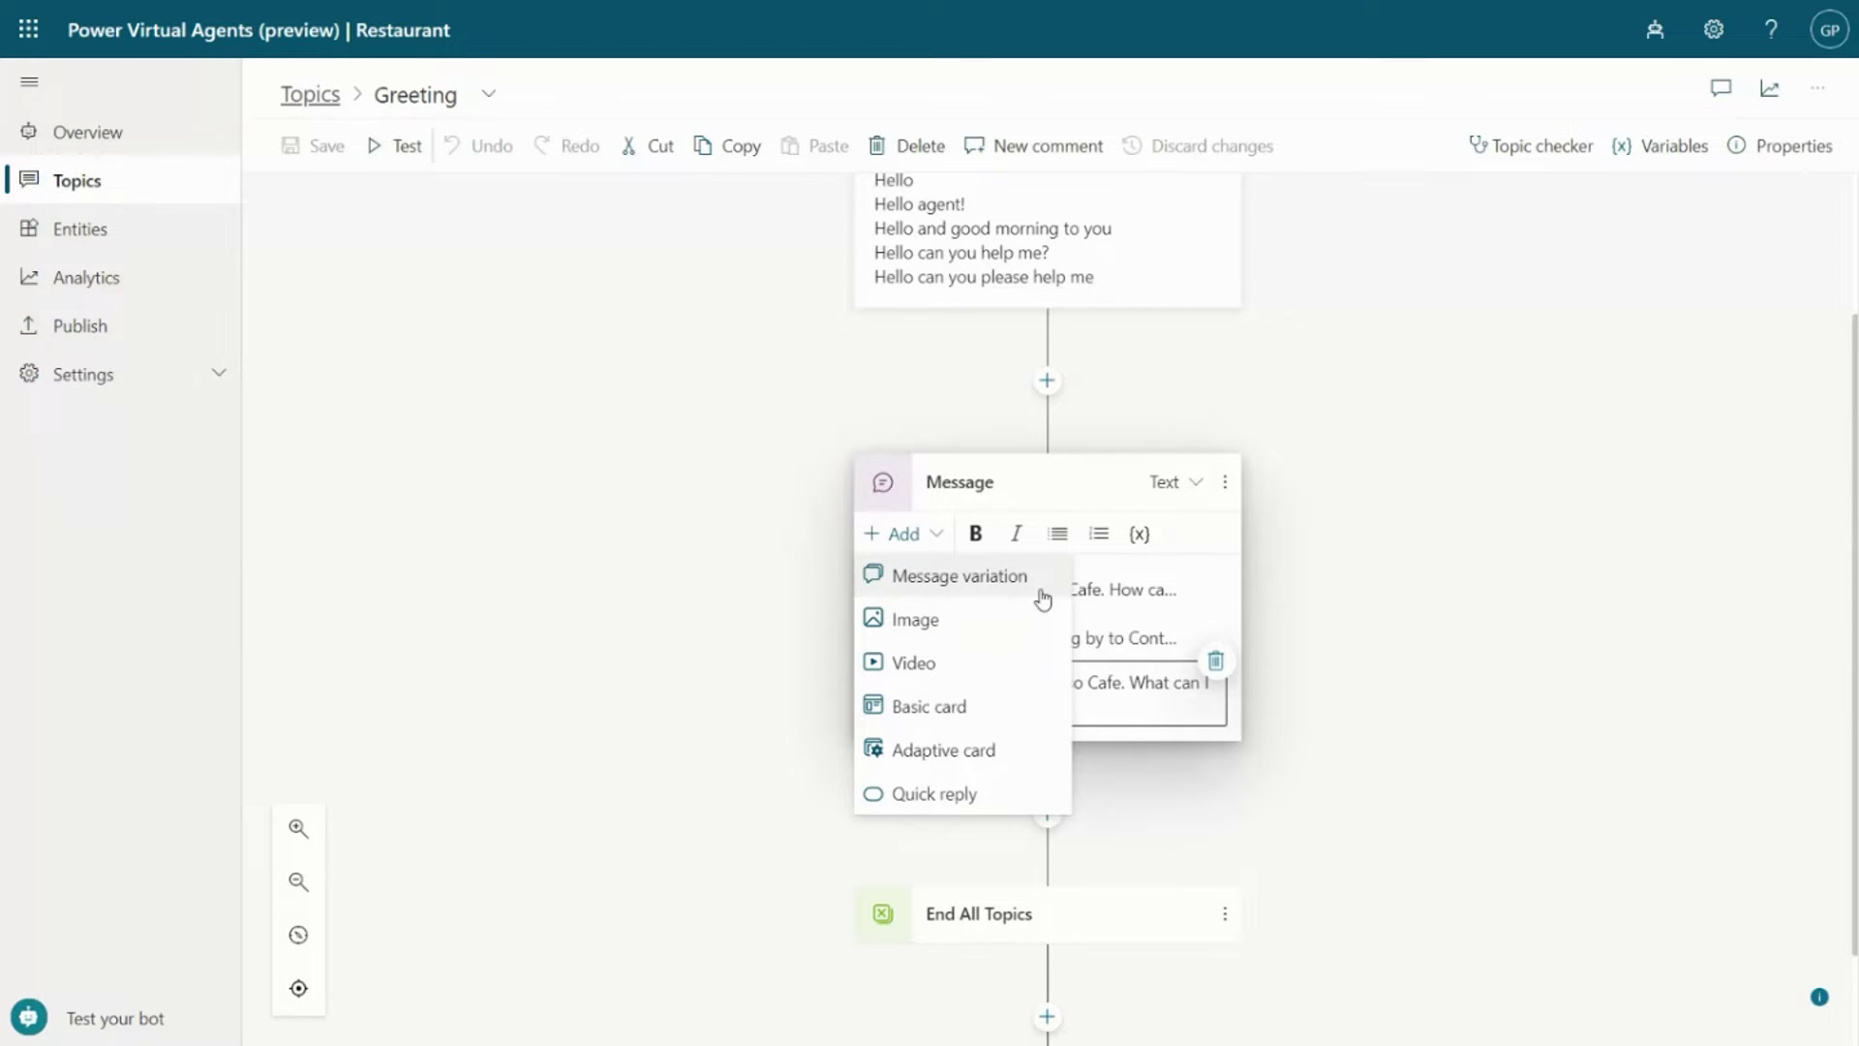
click(916, 618)
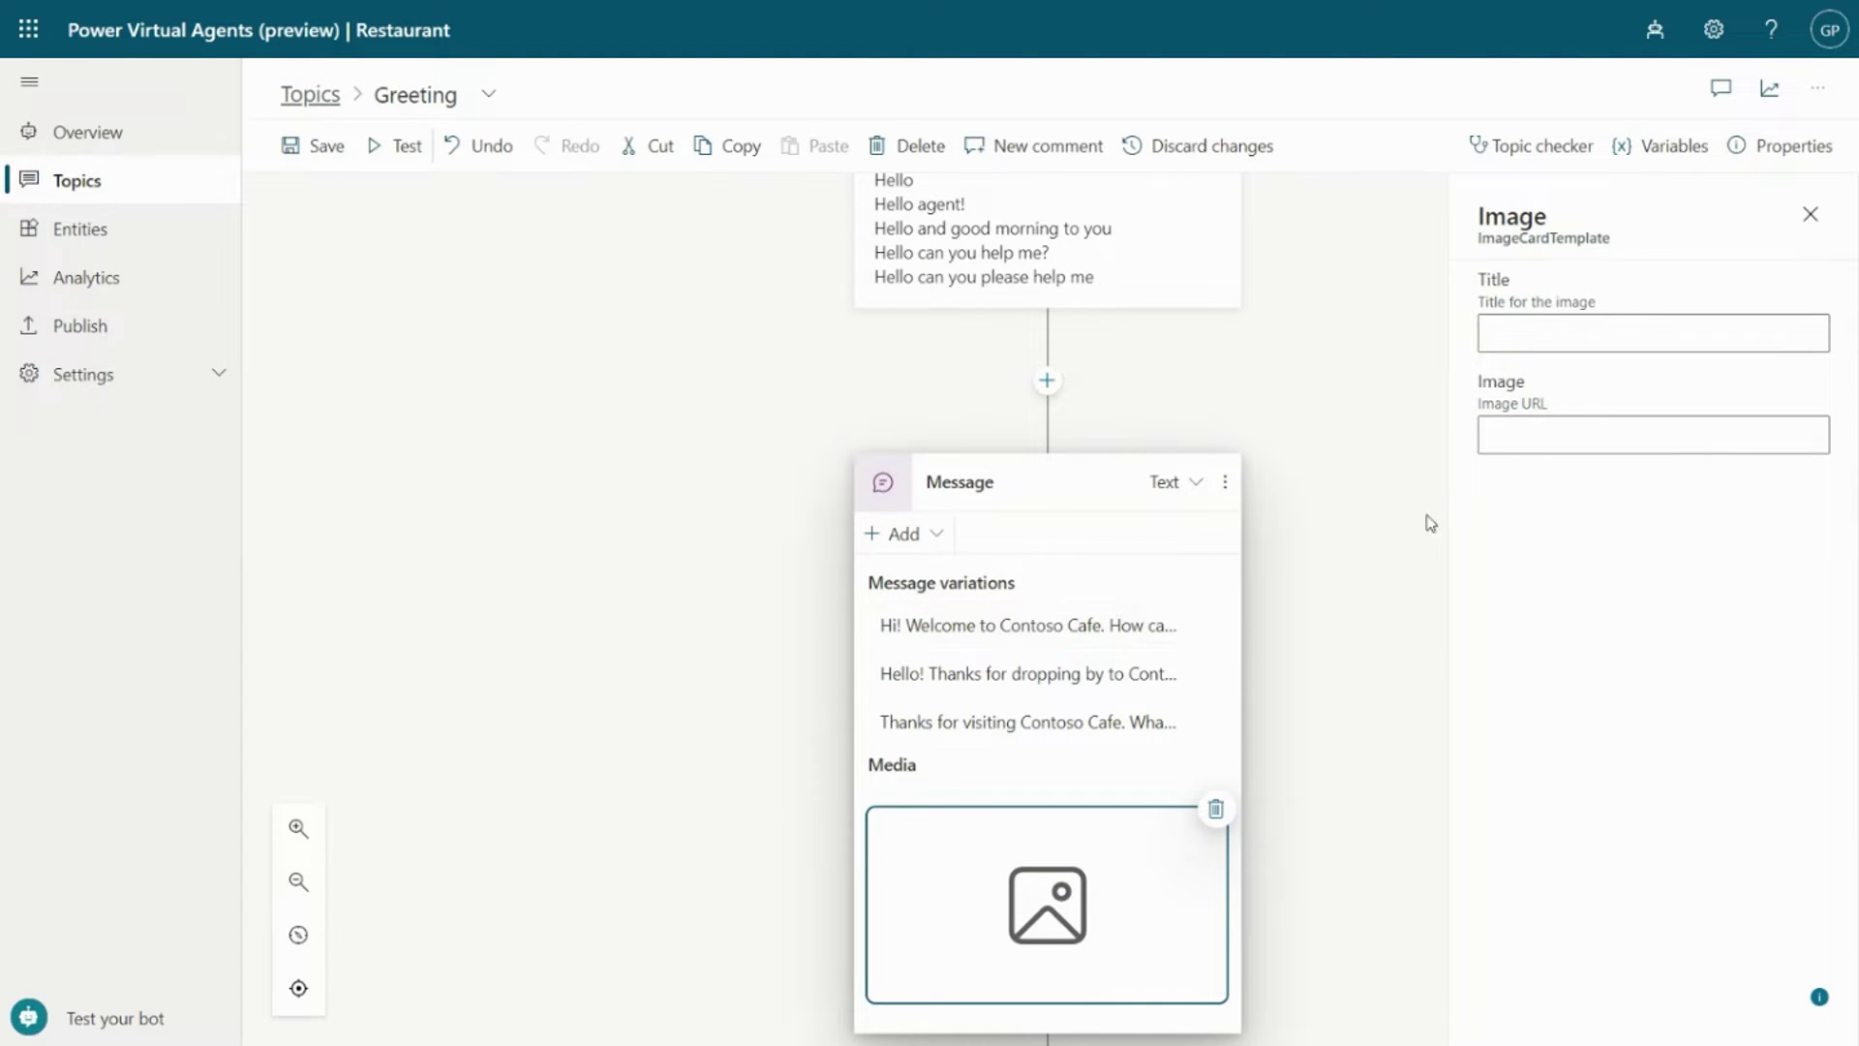
click(1550, 430)
key(ctrl+v)
click(1477, 531)
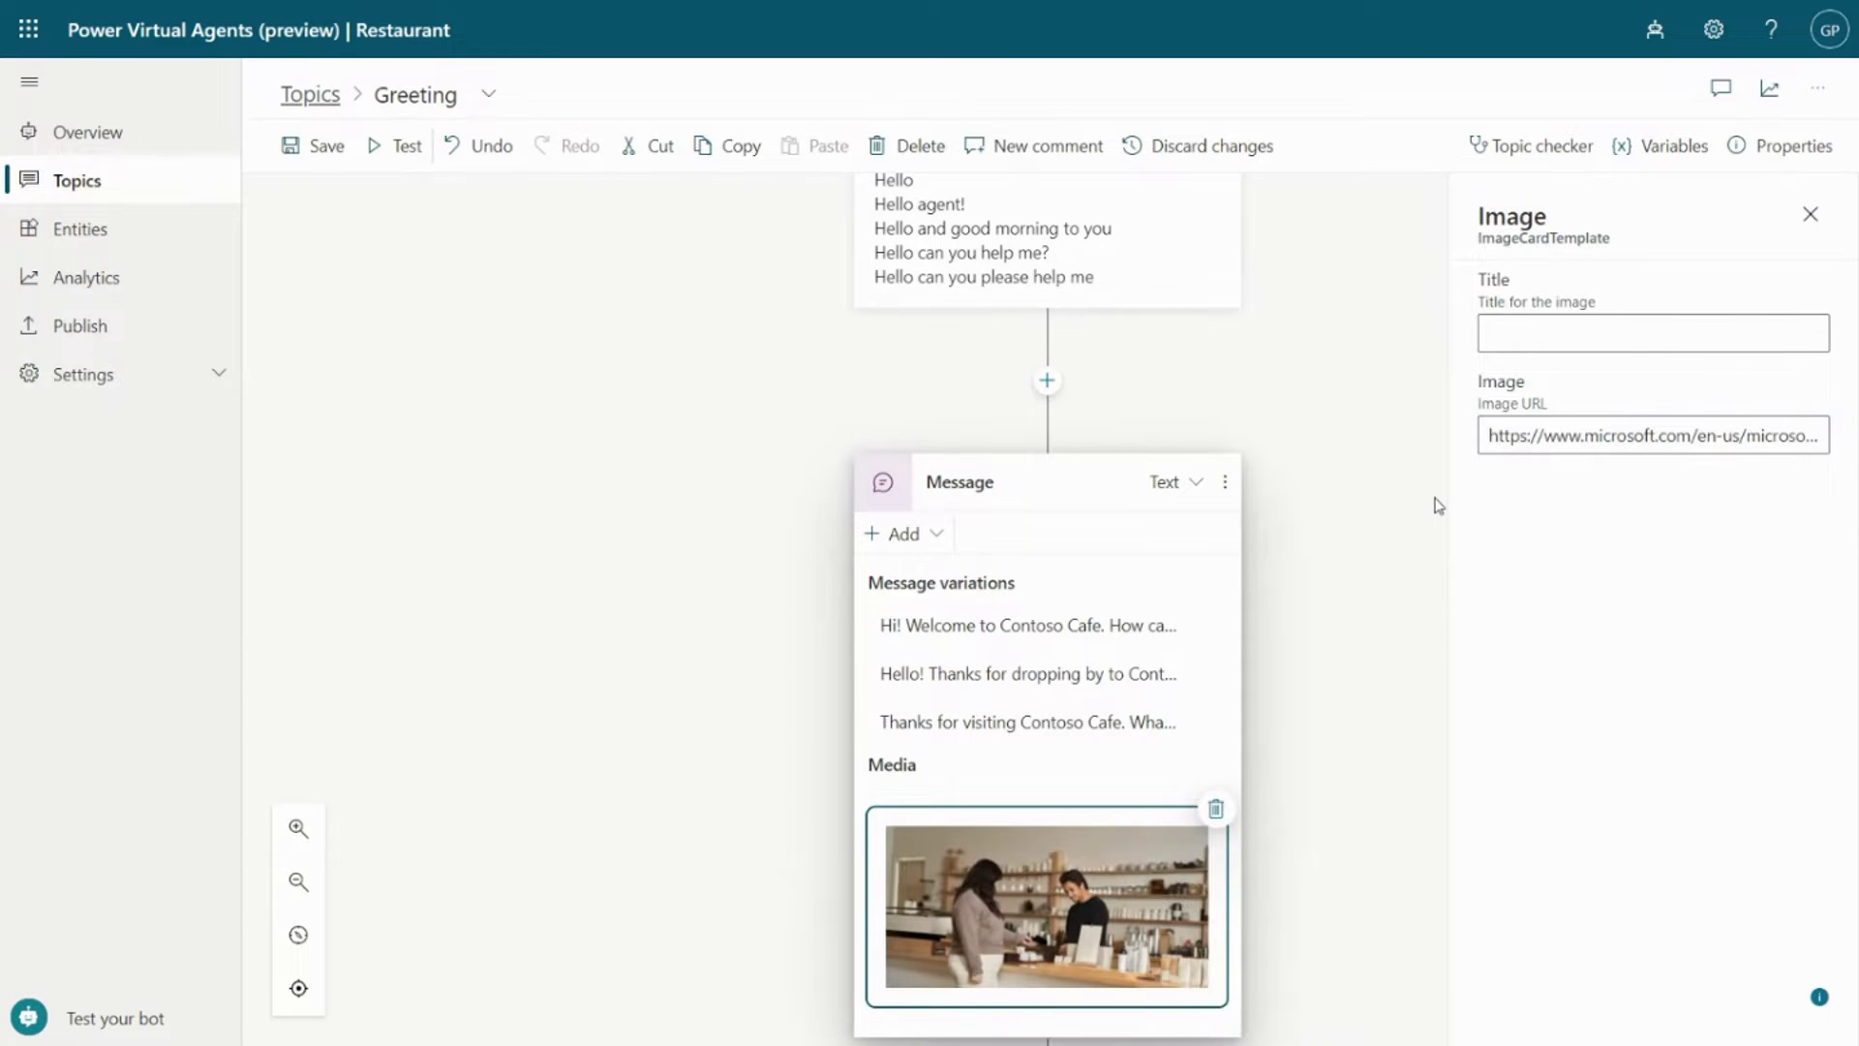
click(1811, 214)
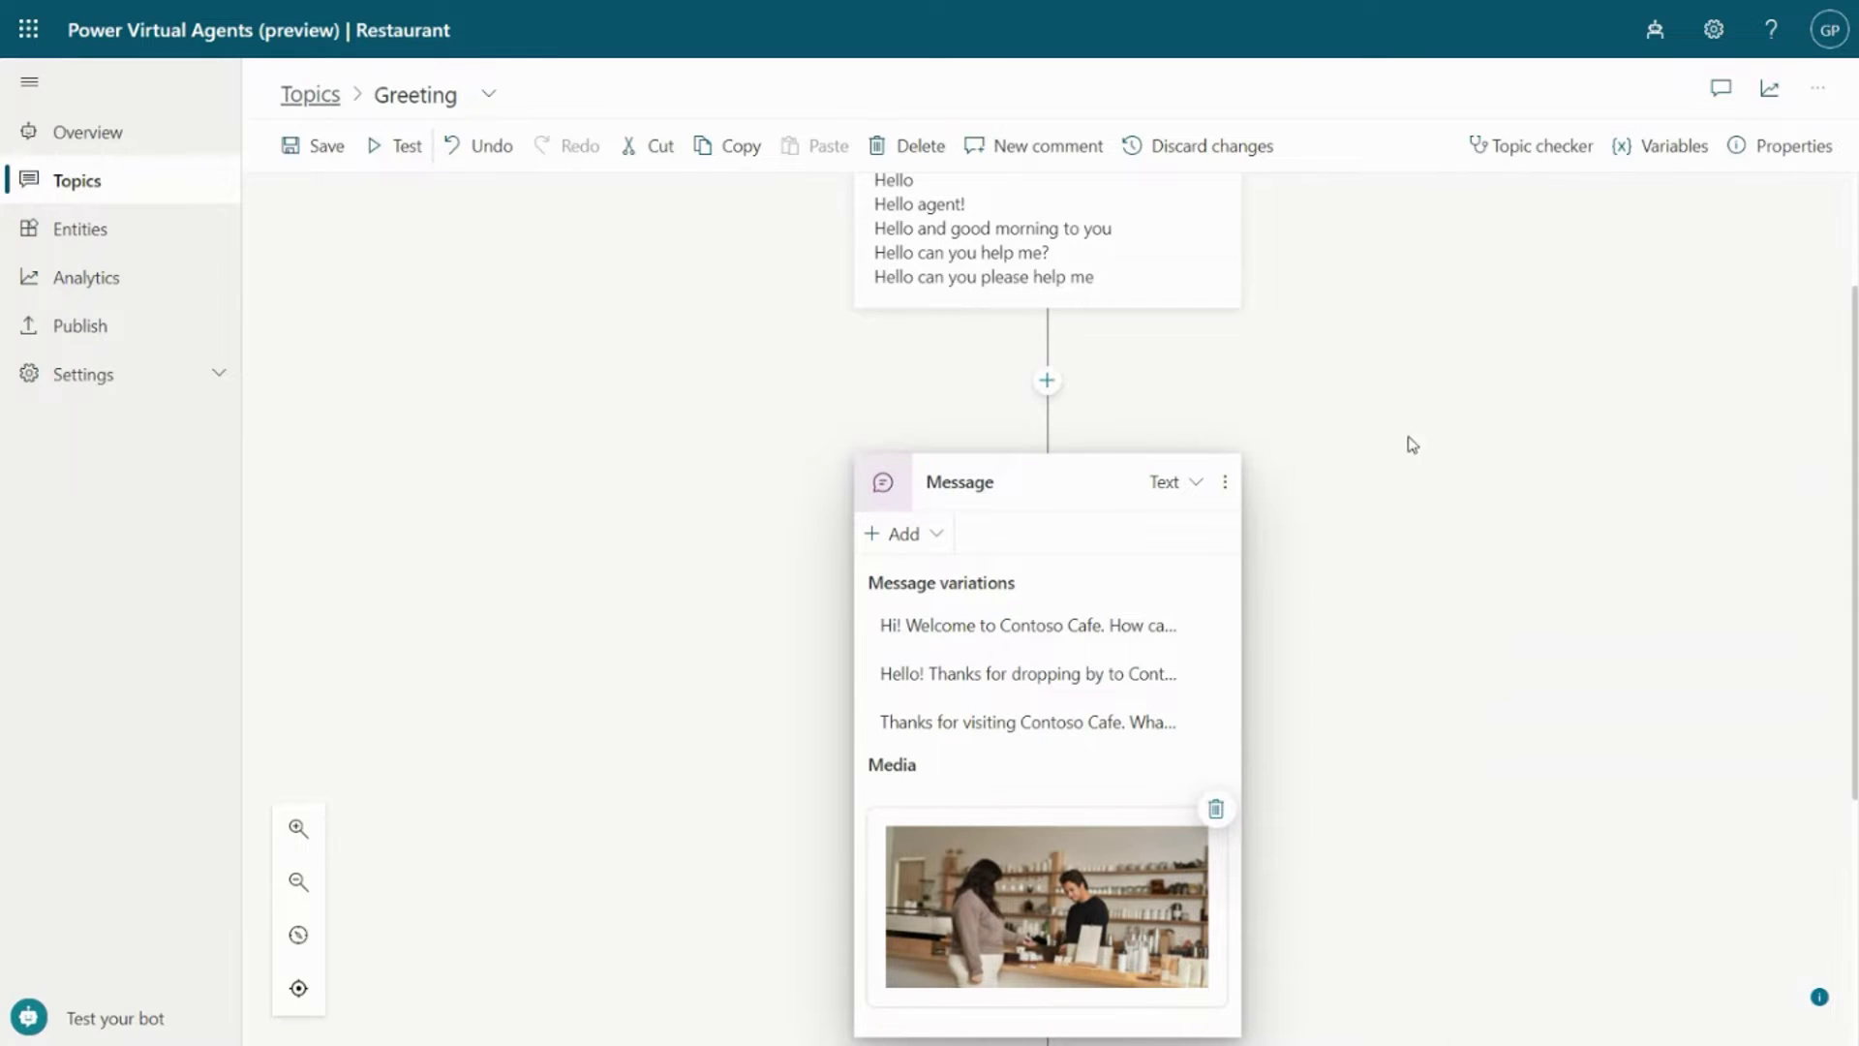
Scroll down the canvas to reach the Greeting Message node's Add control.
scroll(1400, 470, down, 2)
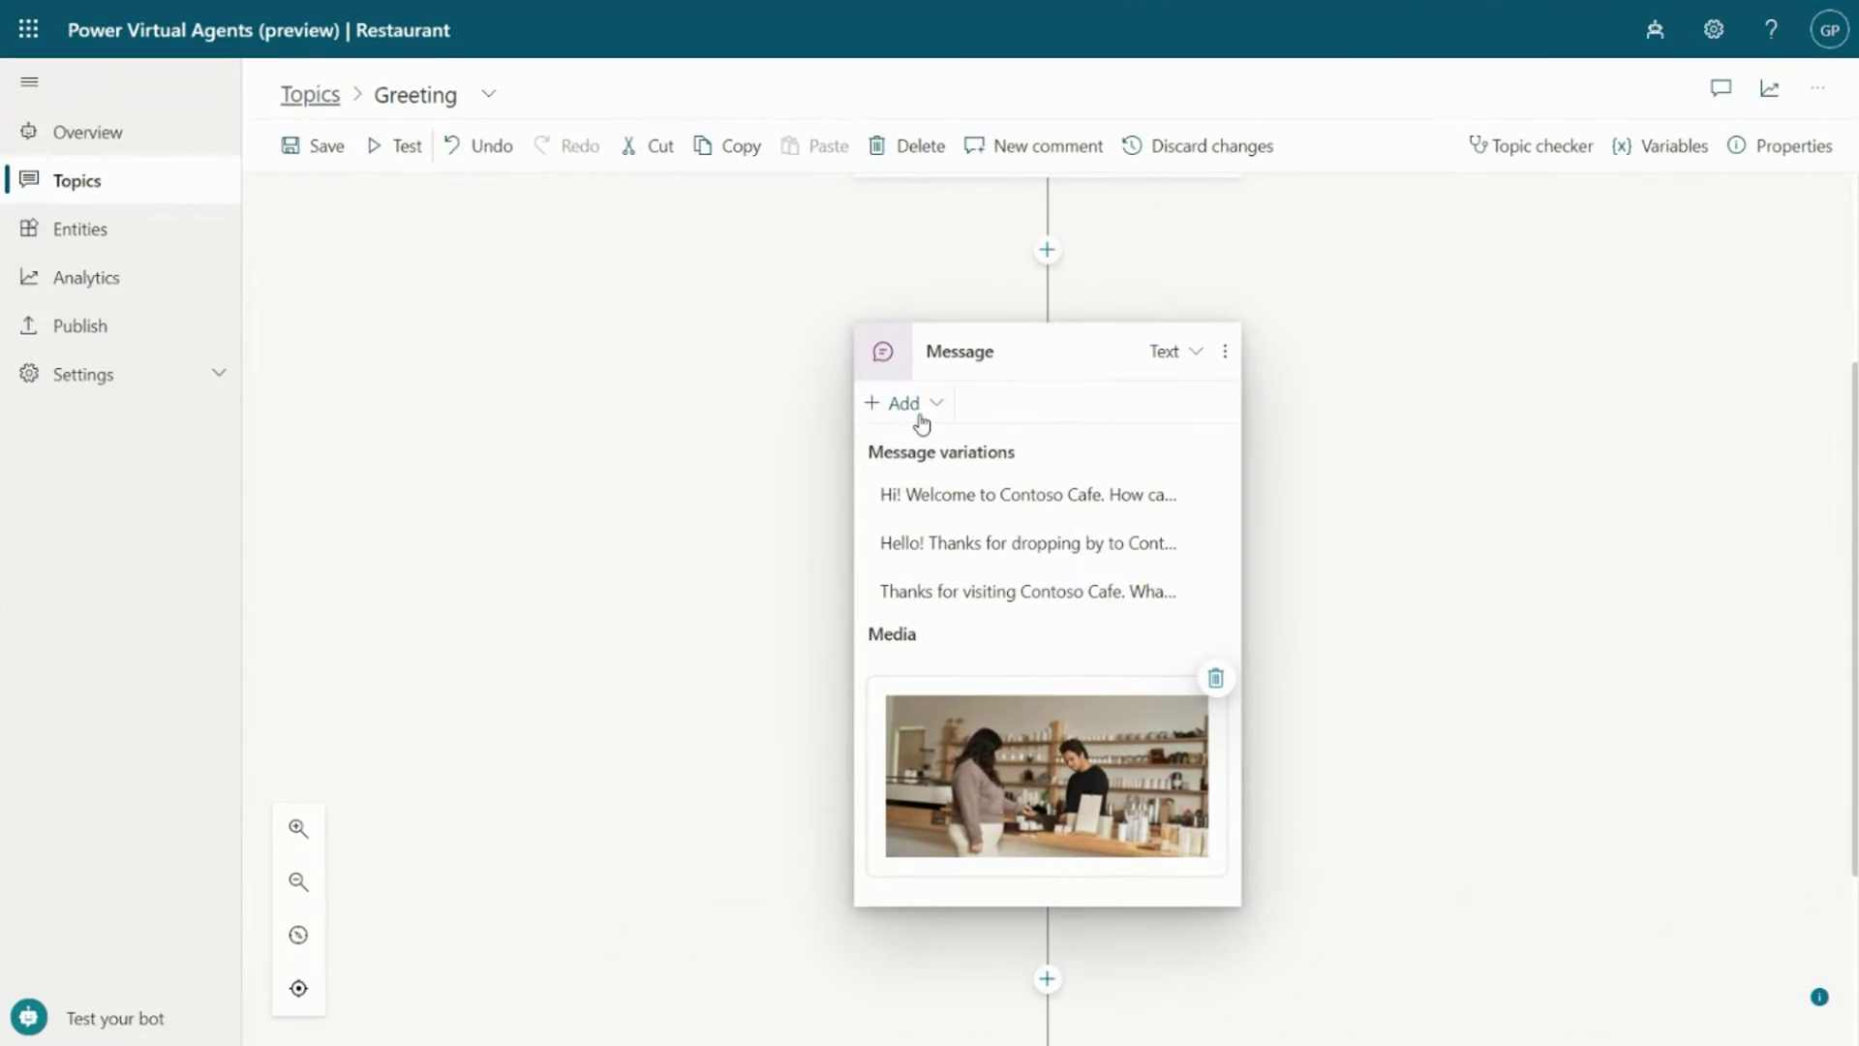
Add quick replies 'Make a reservation' and 'Store hours' to the Greeting message and save the topic.
click(919, 416)
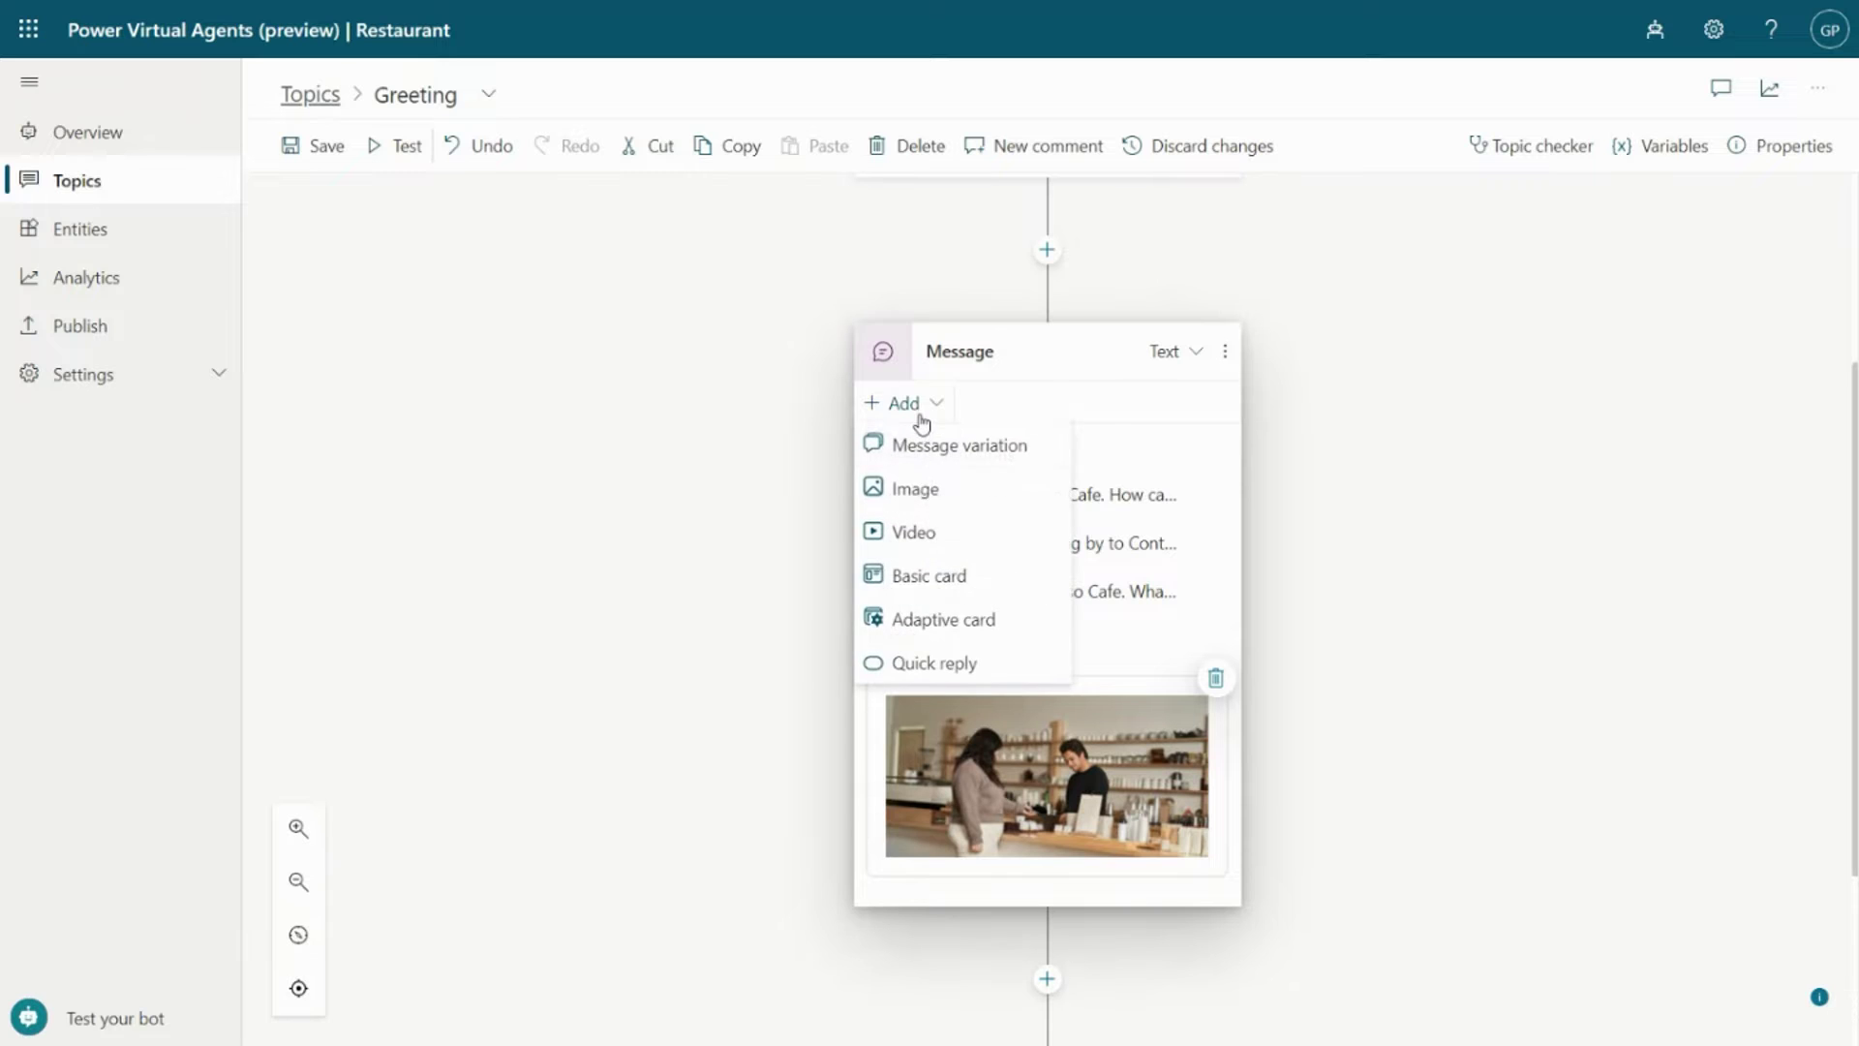
click(942, 668)
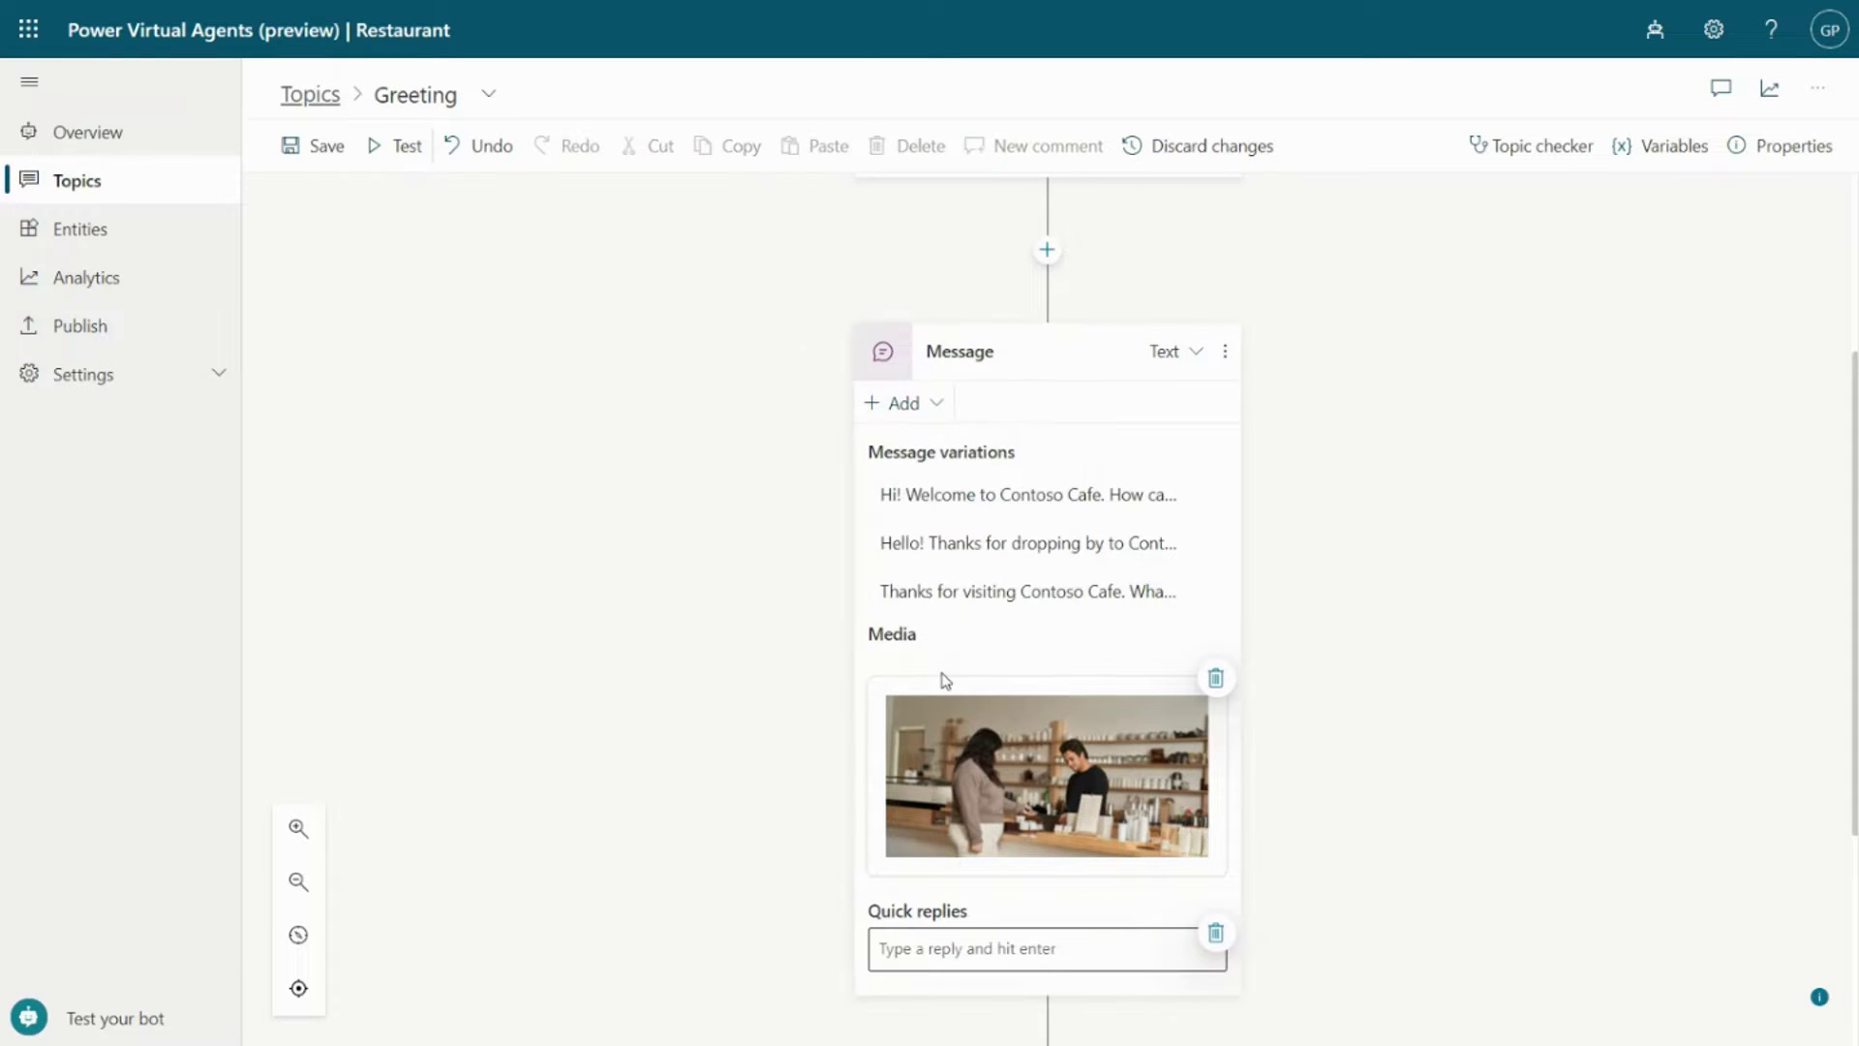
click(1001, 945)
scroll(1000, 945, down, 1)
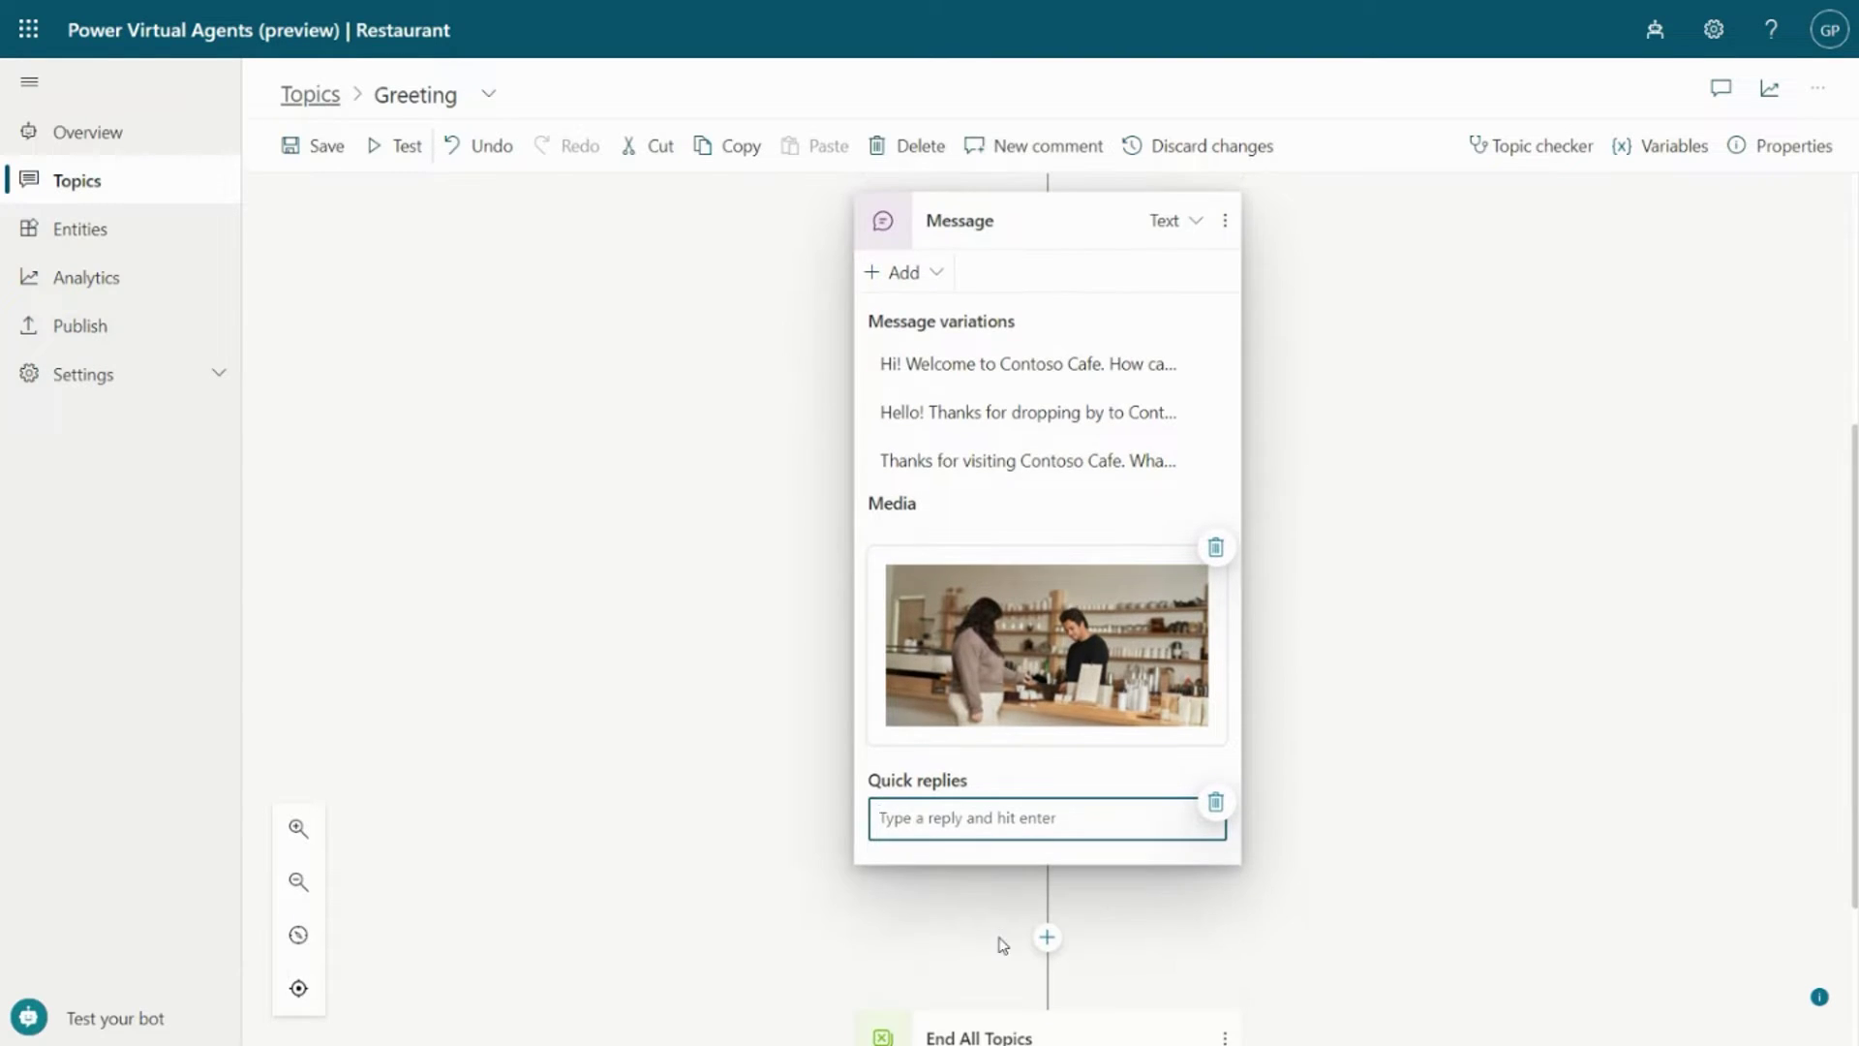
text(Make a reservation)
key(Return)
text(Store hours)
key(Return)
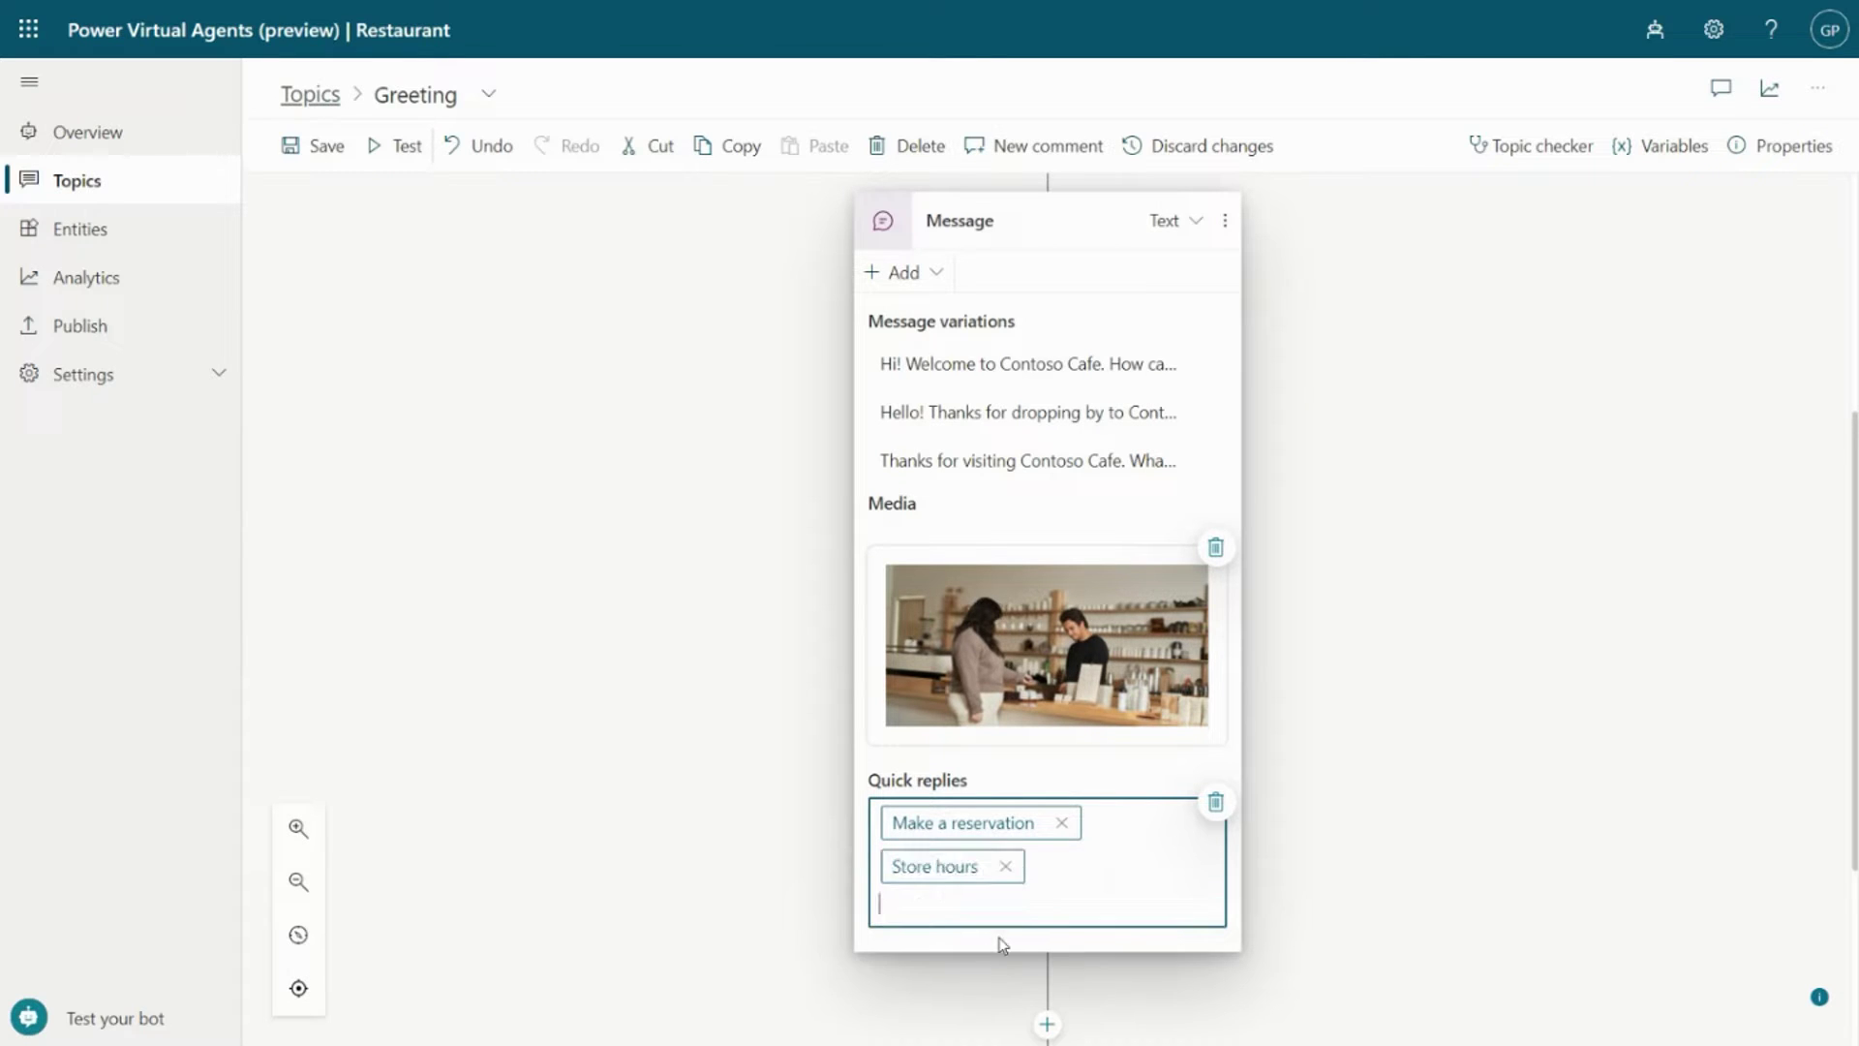
click(742, 762)
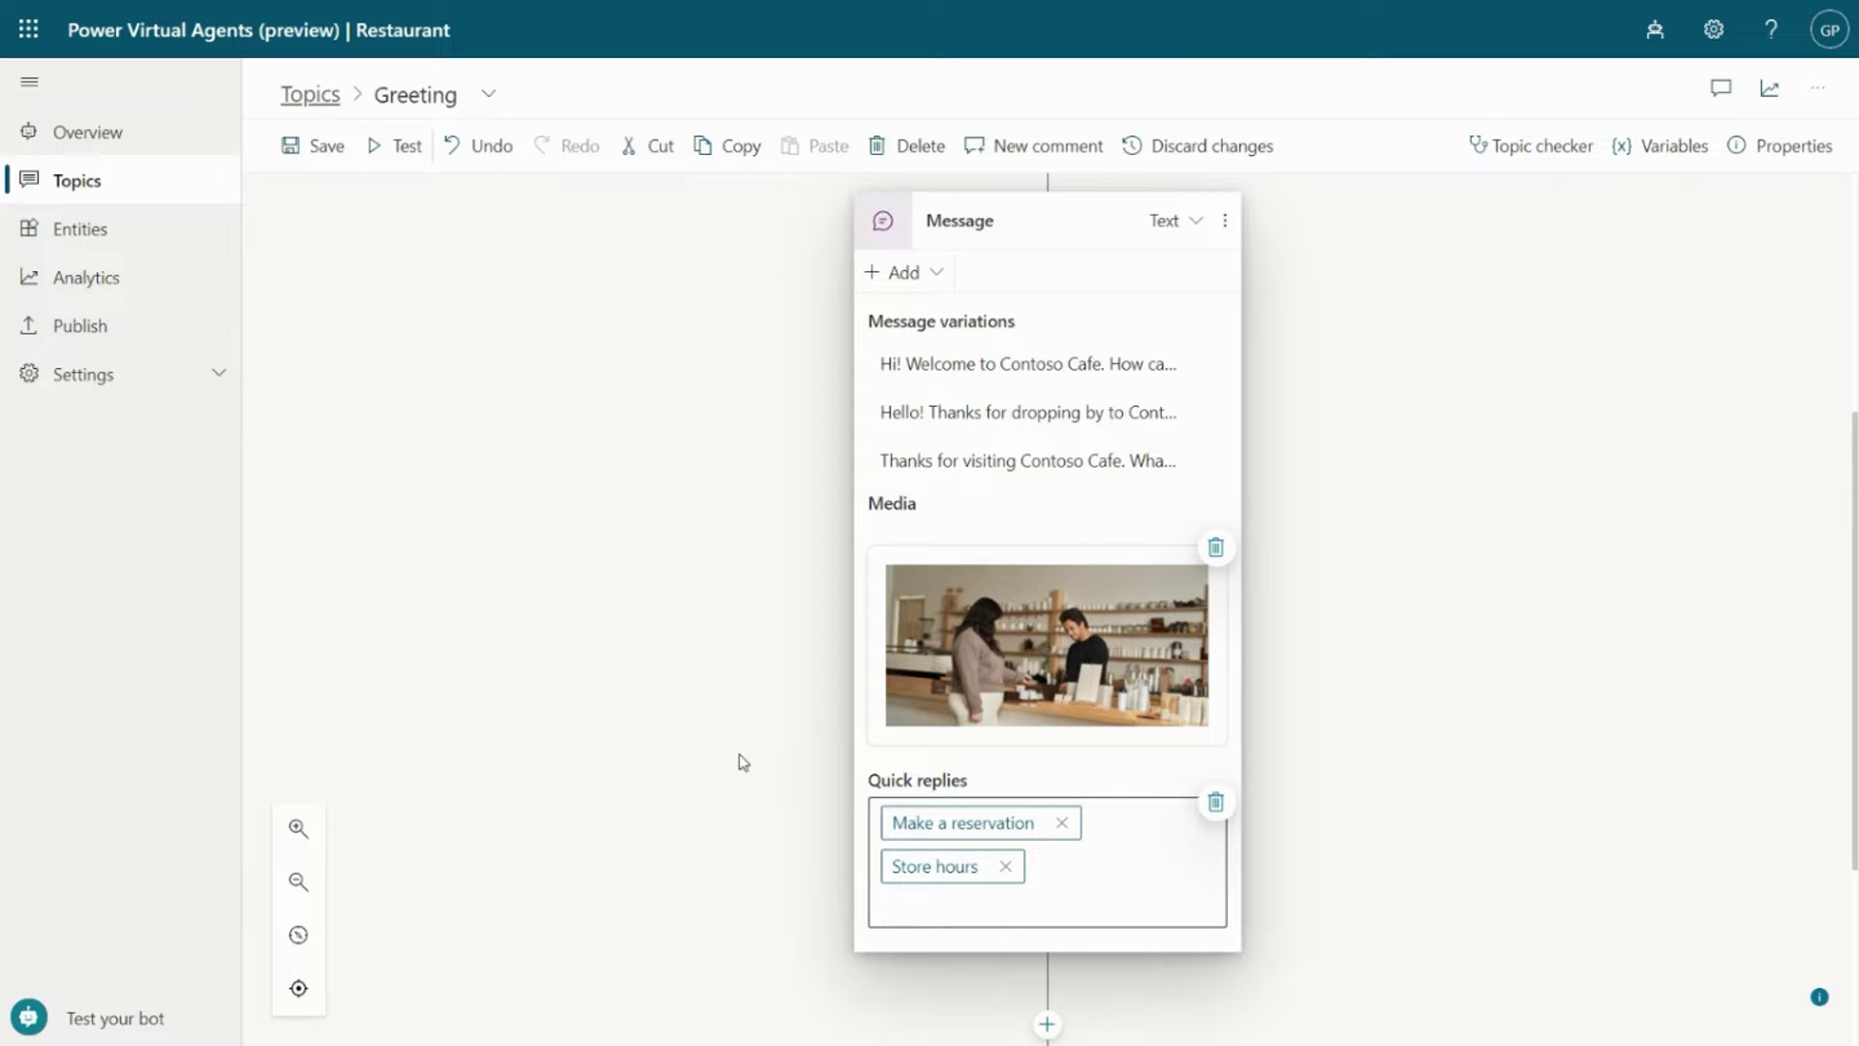
click(329, 153)
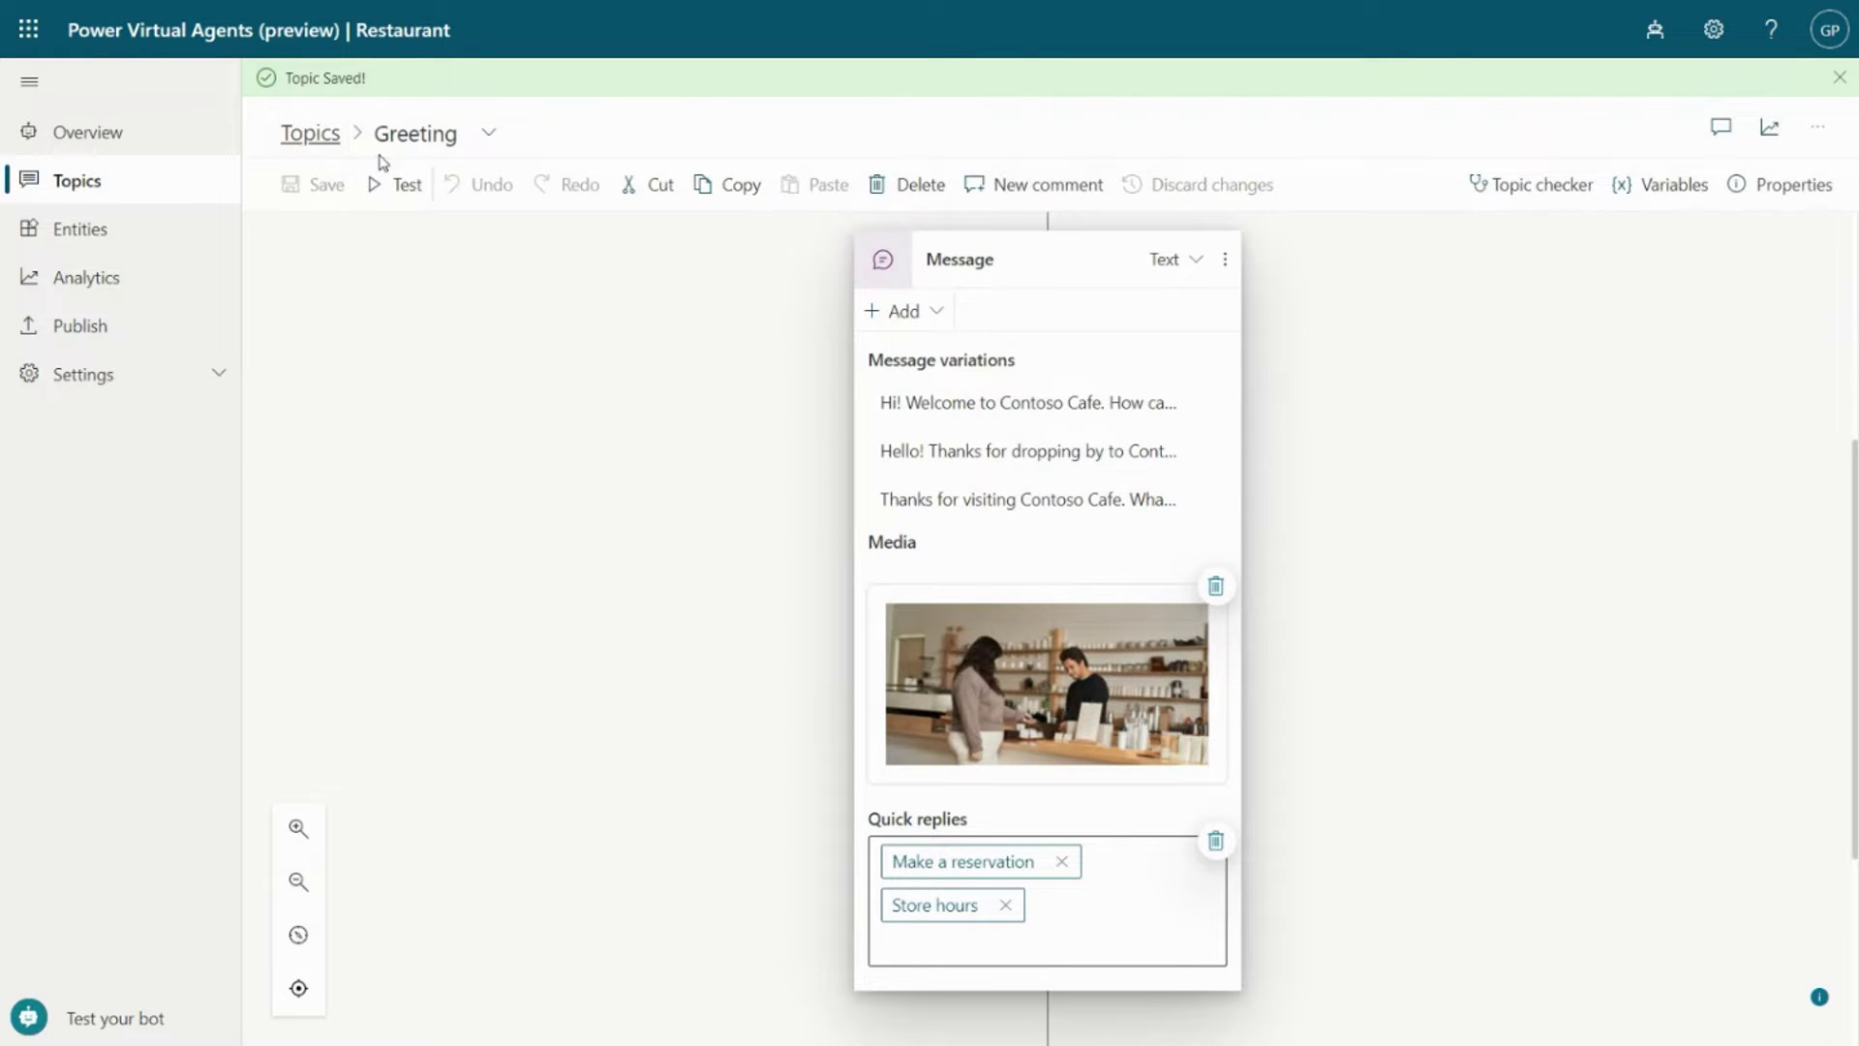
Switch to the Reservation topic and set its date condition to 'is equal to' Today().
click(490, 133)
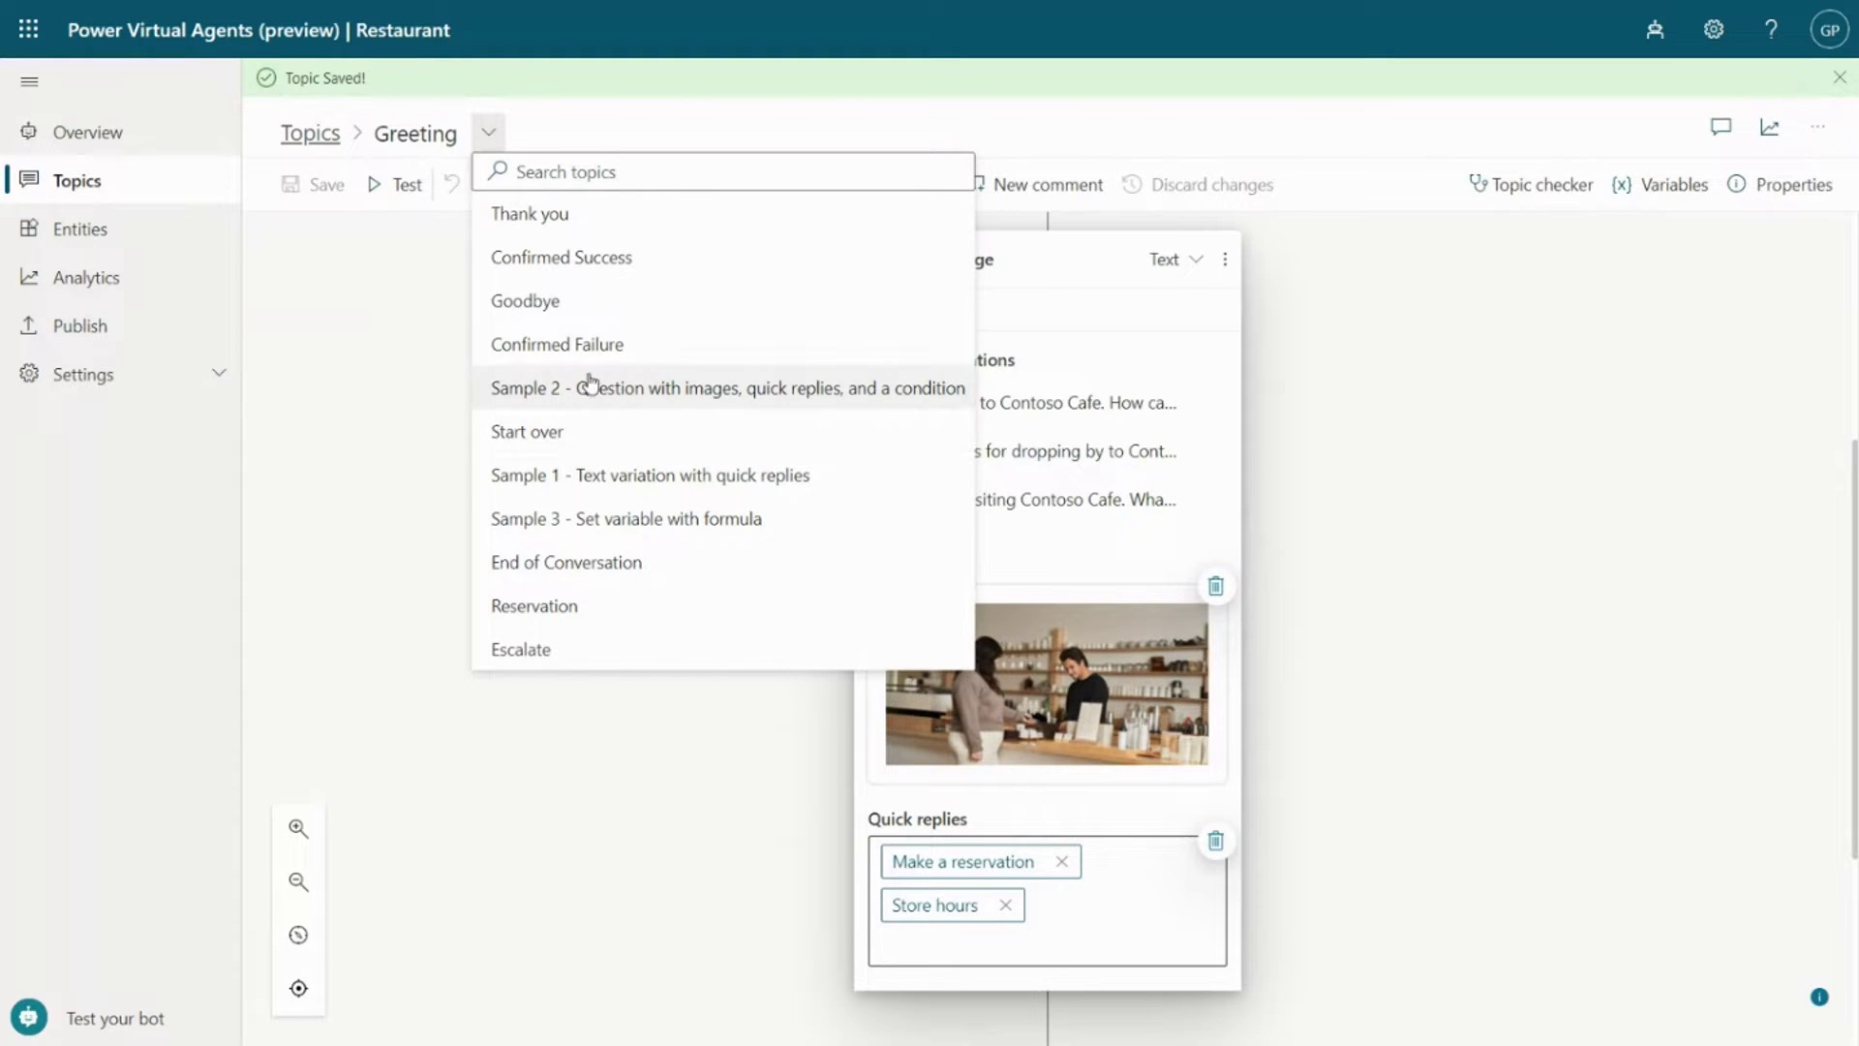
click(585, 608)
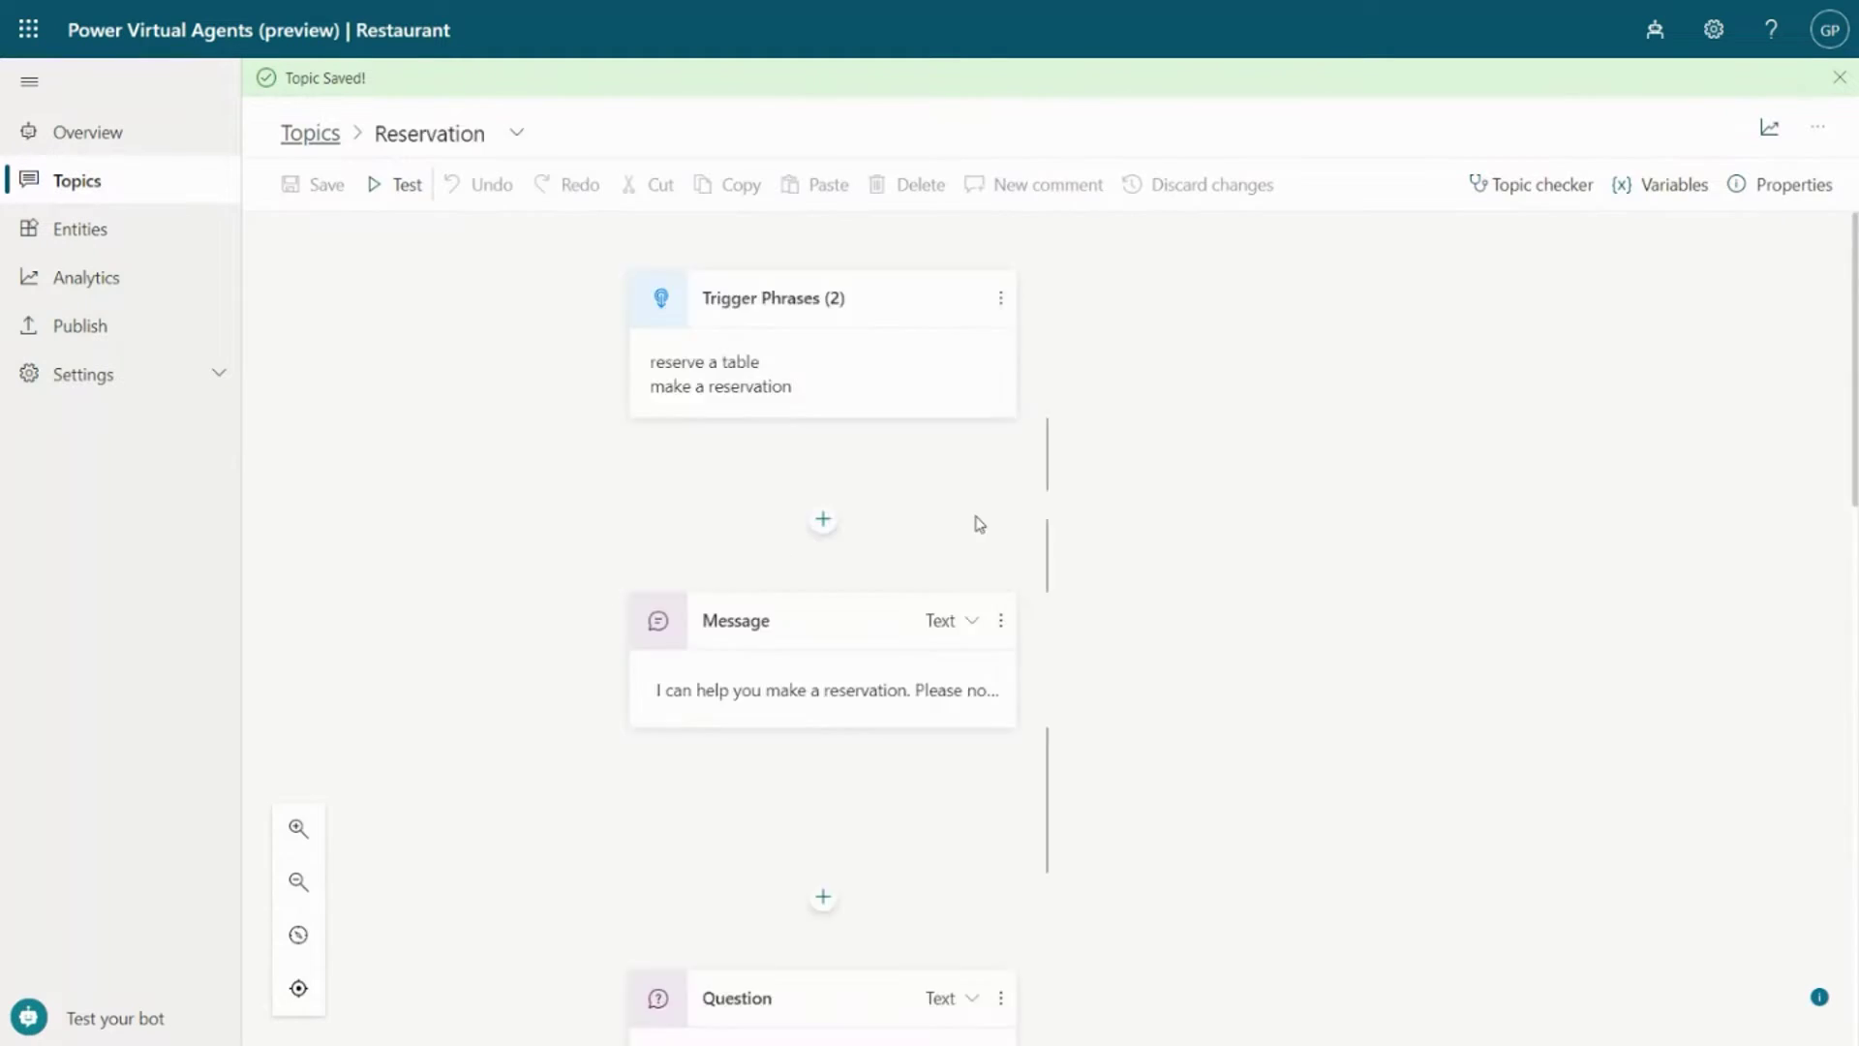
scroll(666, 523, down, 4)
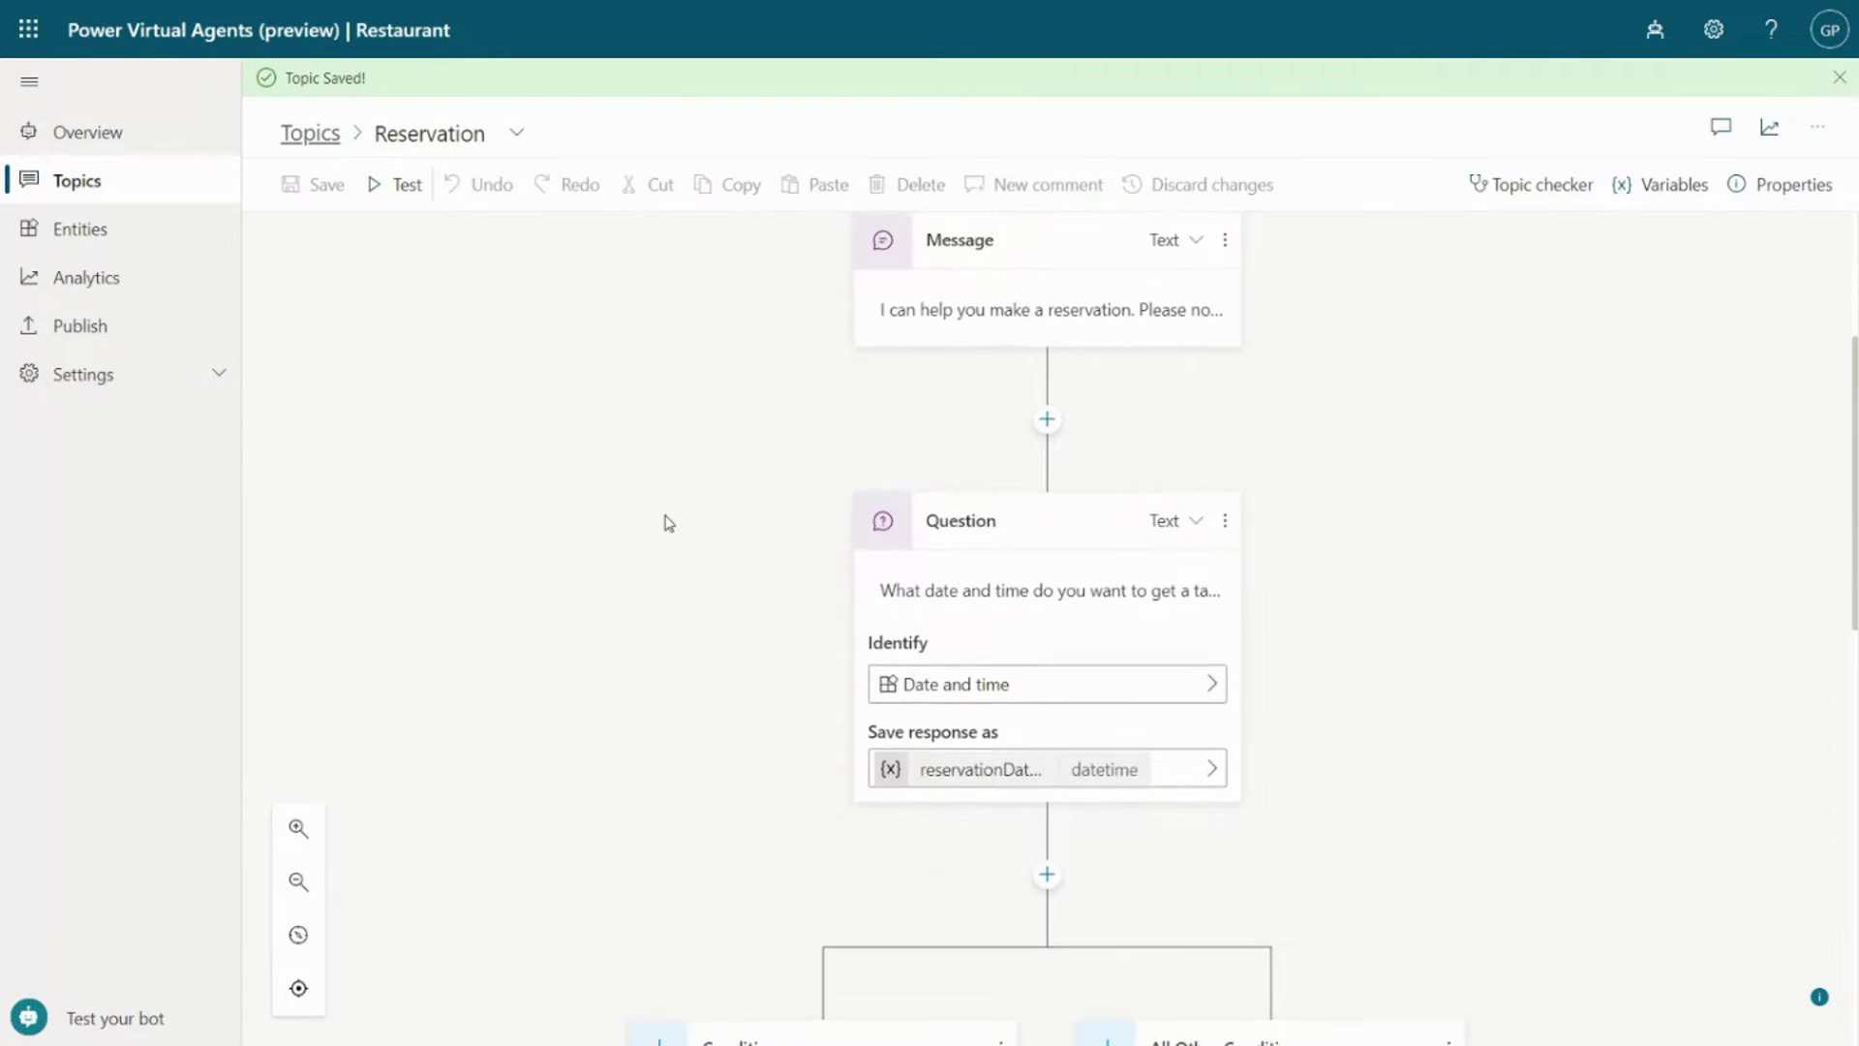
scroll(666, 523, down, 2)
scroll(668, 523, up, 3)
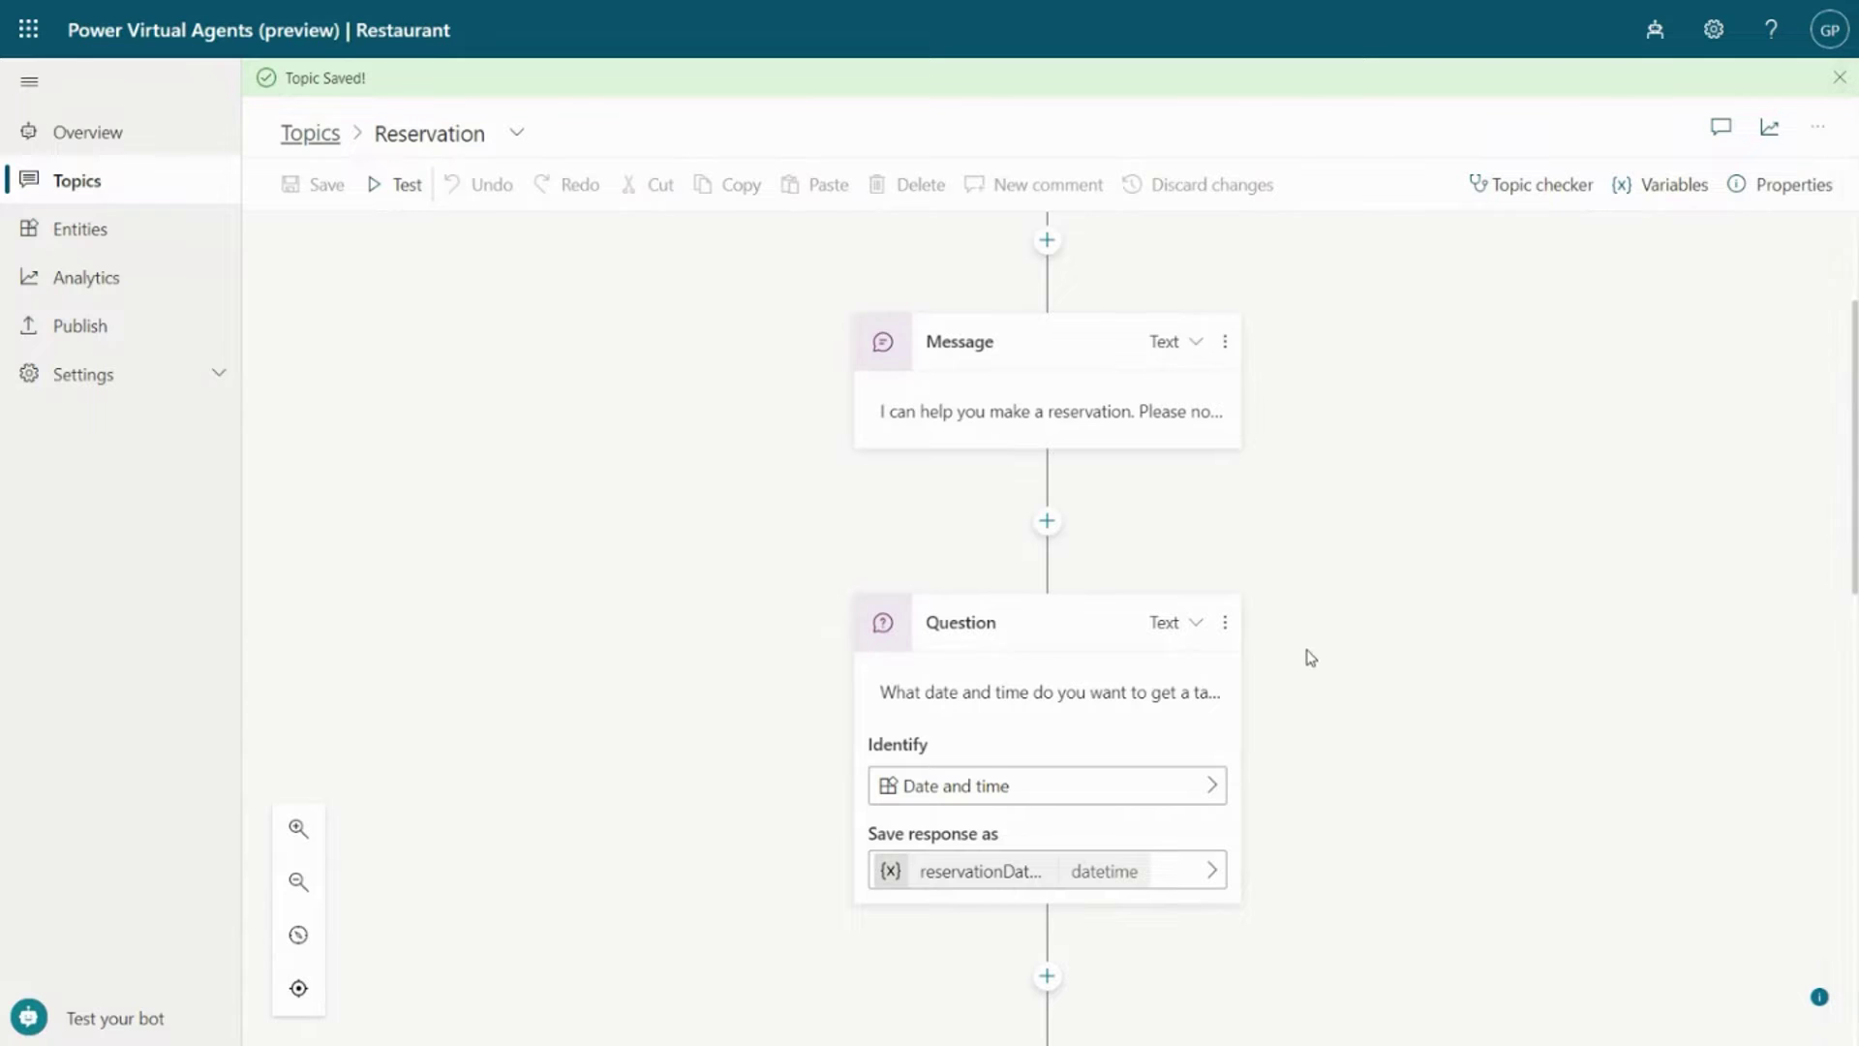
scroll(1307, 656, down, 1)
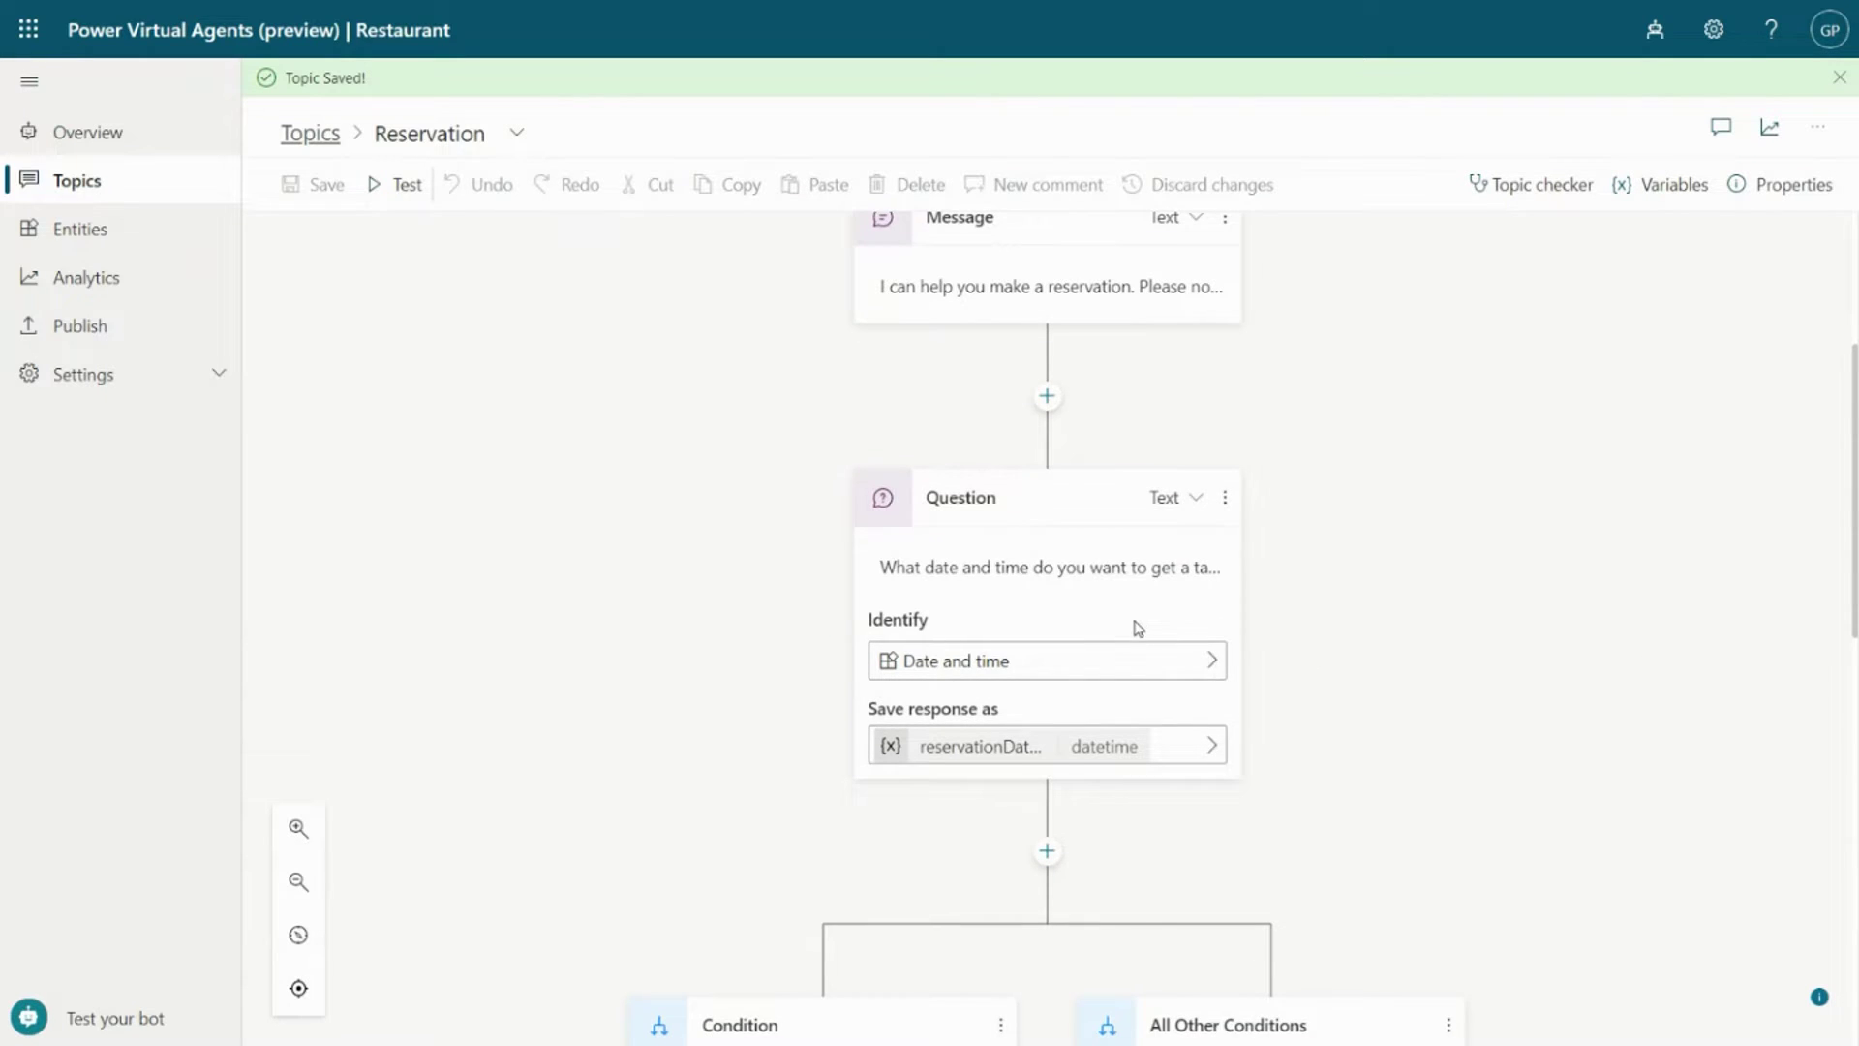
scroll(1137, 625, down, 3)
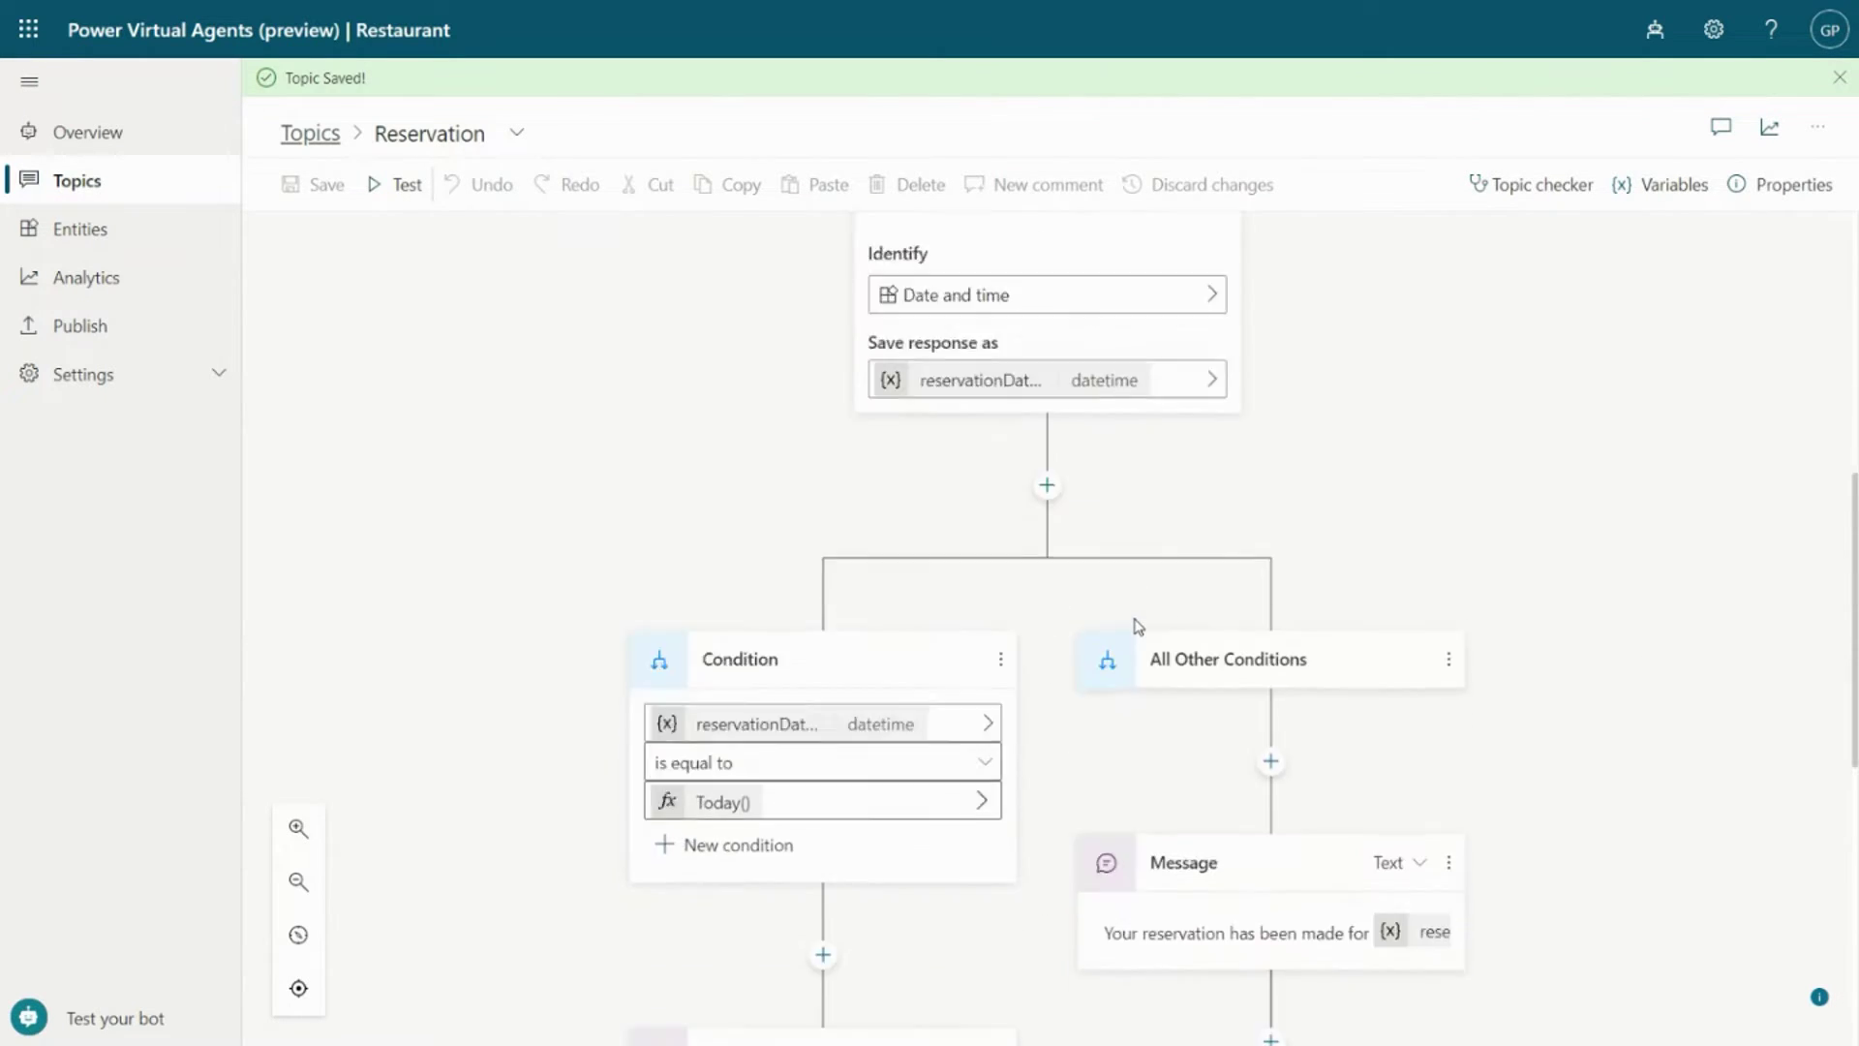
scroll(1141, 578, down, 1)
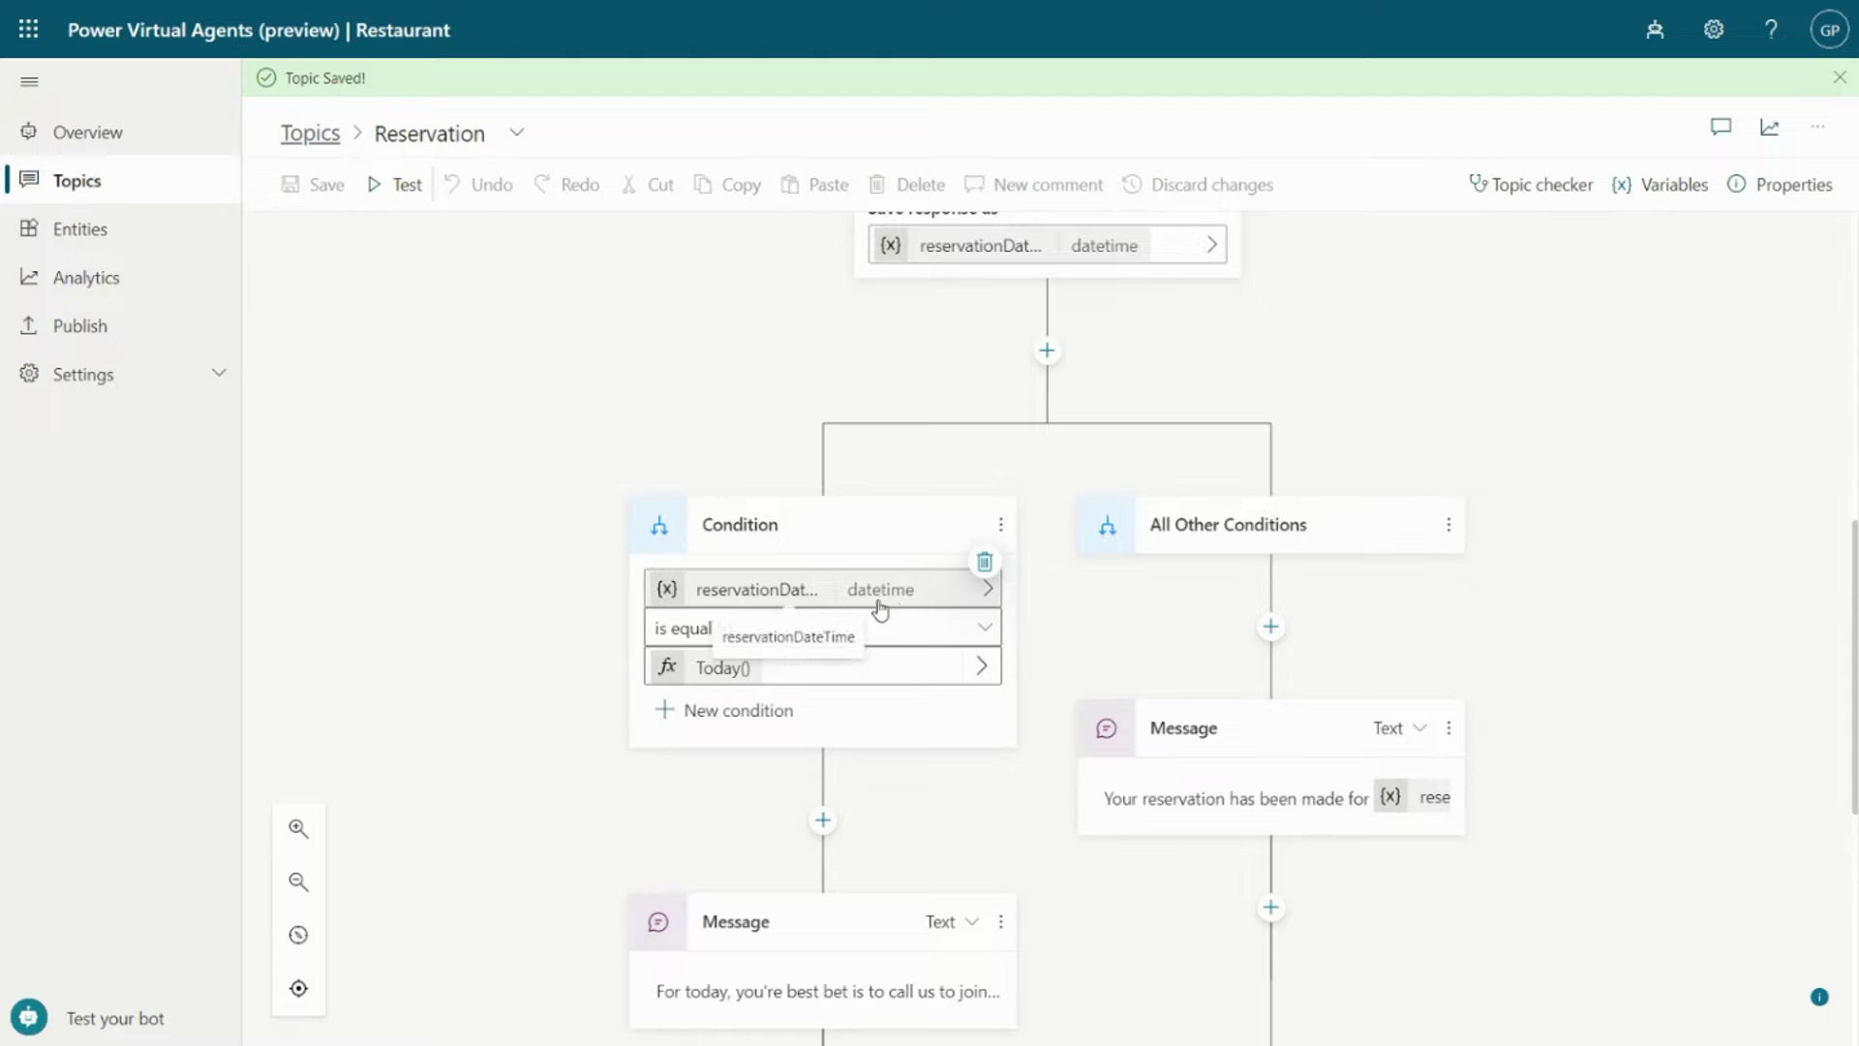
click(986, 635)
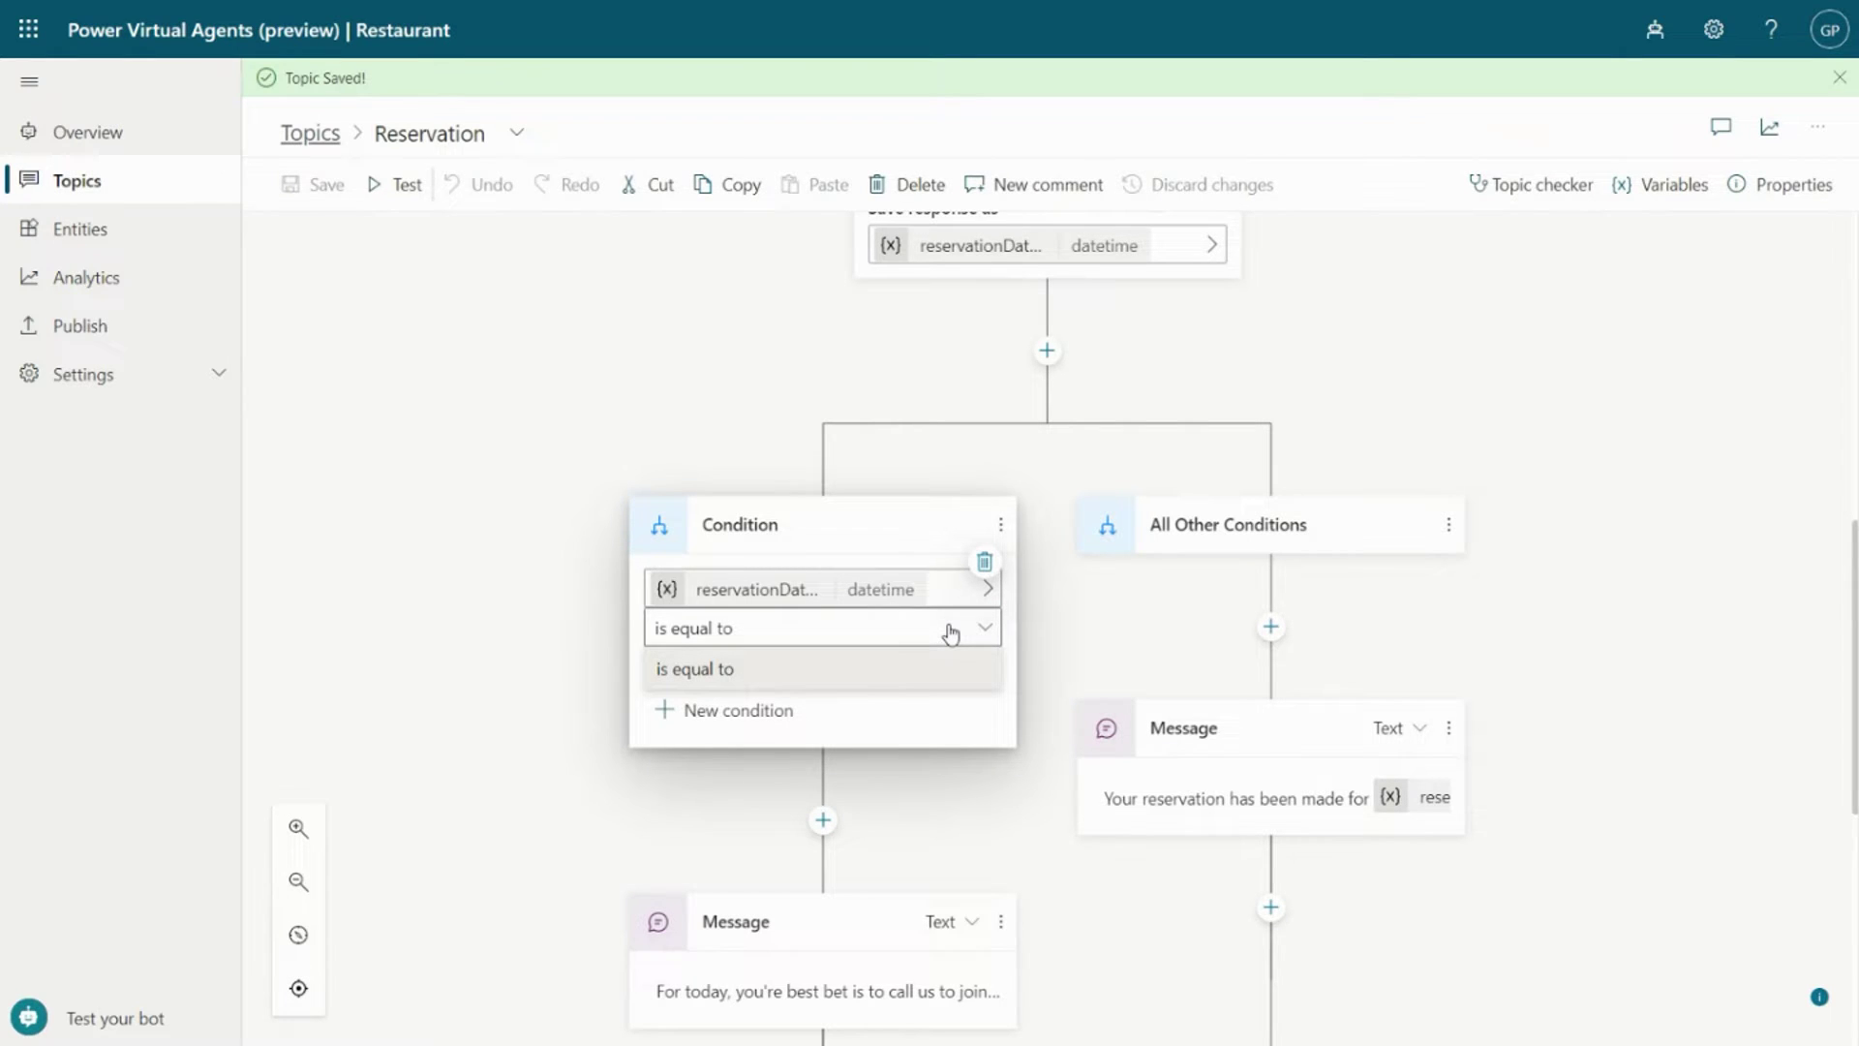
click(850, 544)
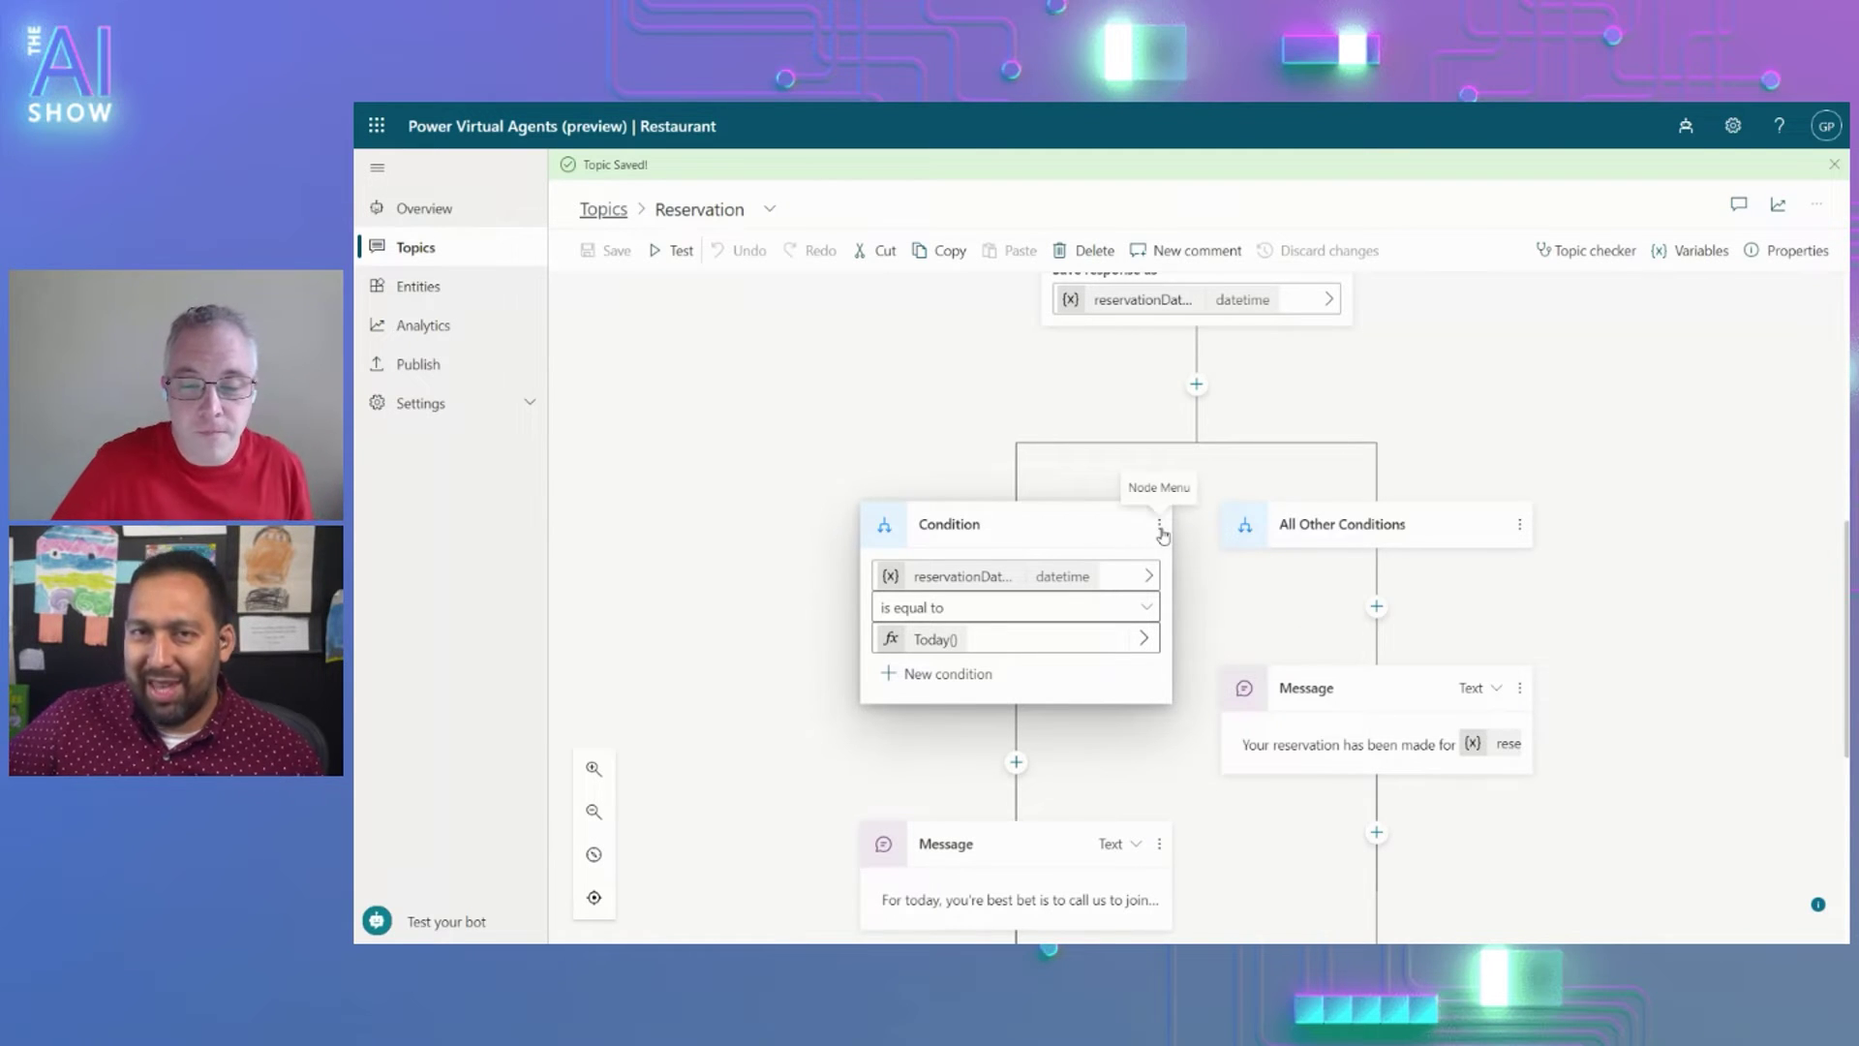
Review the Reservation topic's introduction Message node.
scroll(1166, 532, up, 1)
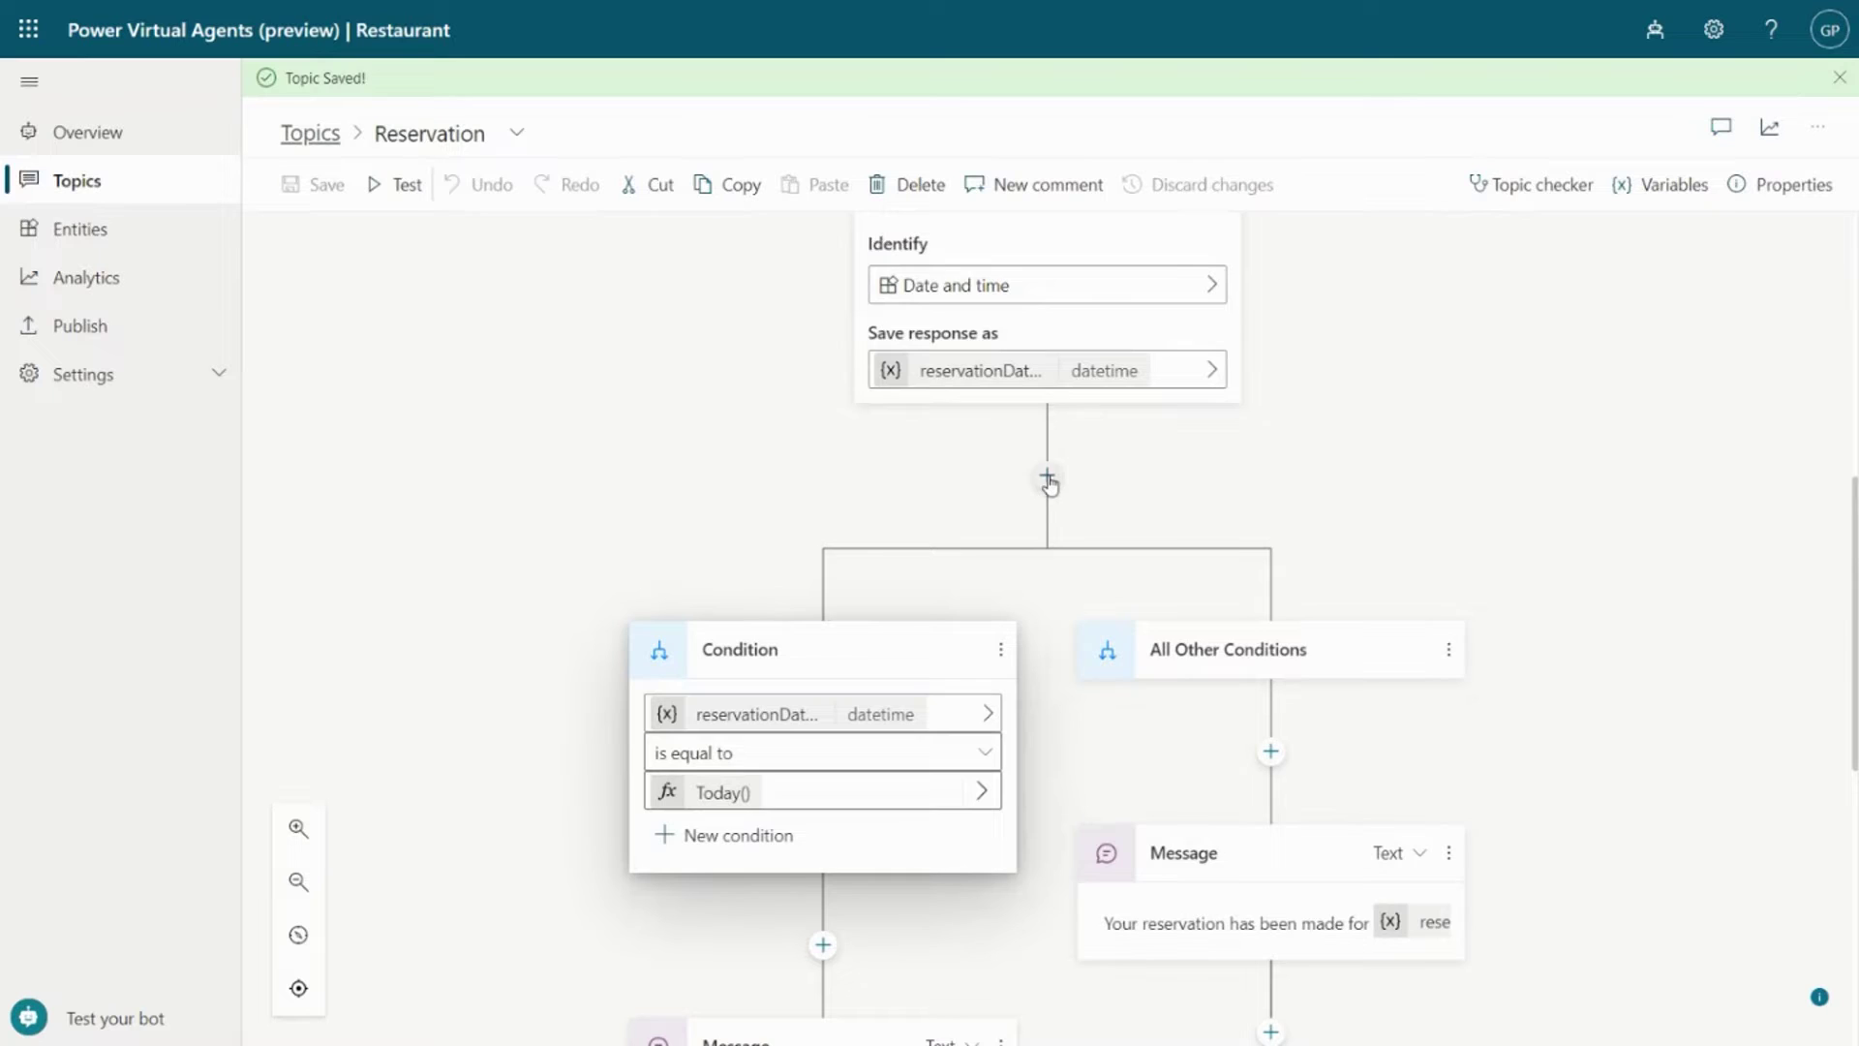
click(1196, 484)
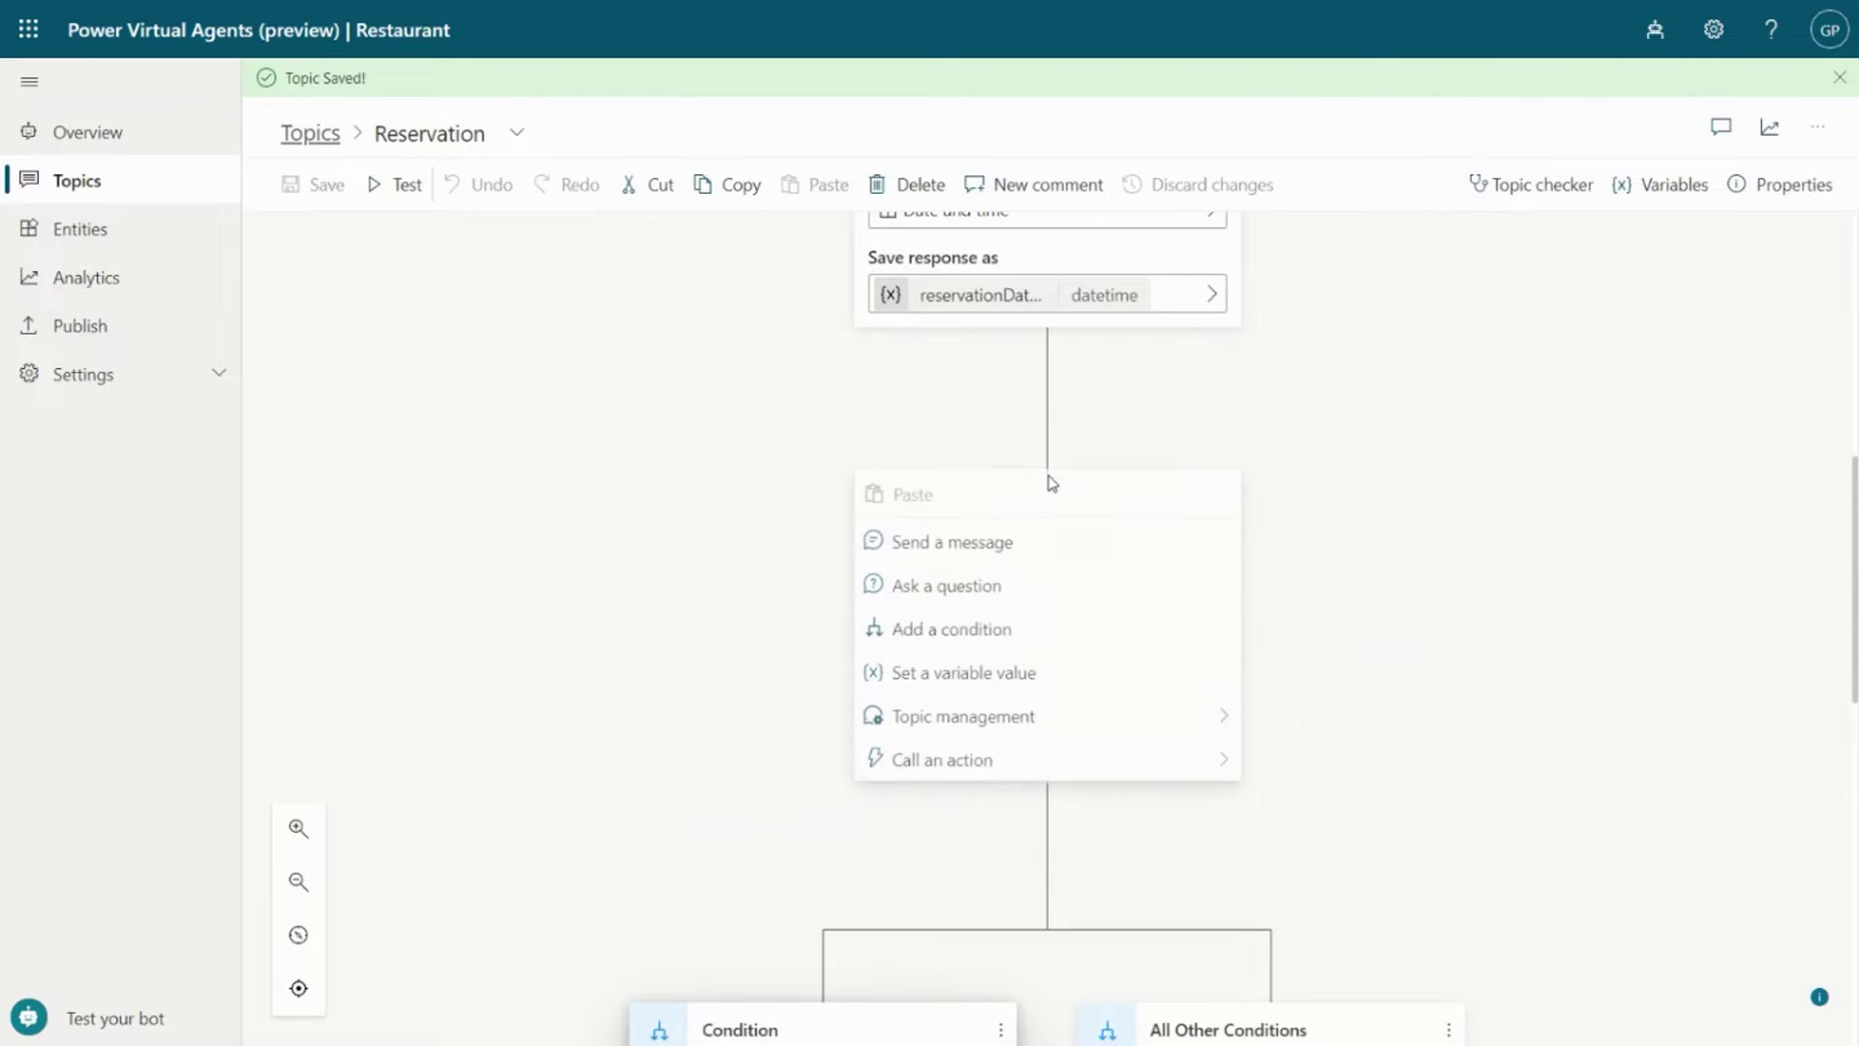
click(1606, 610)
scroll(1548, 610, up, 6)
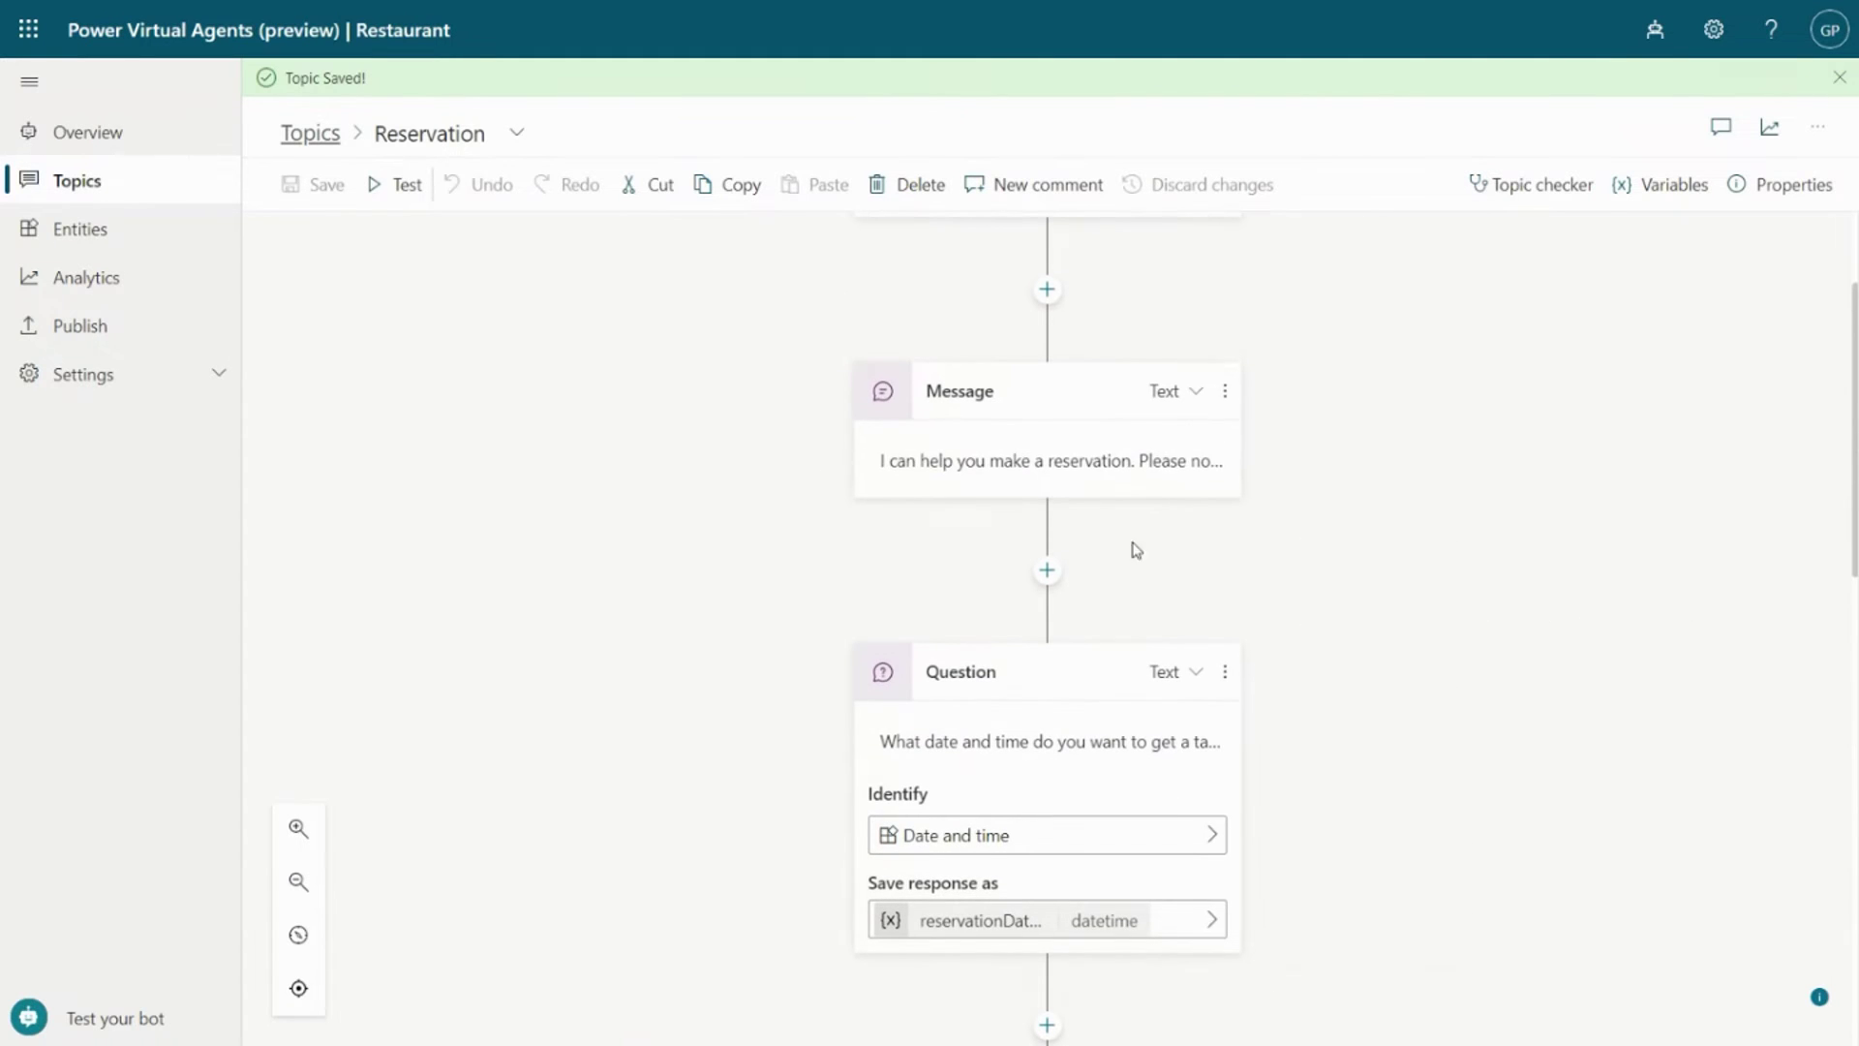
click(958, 468)
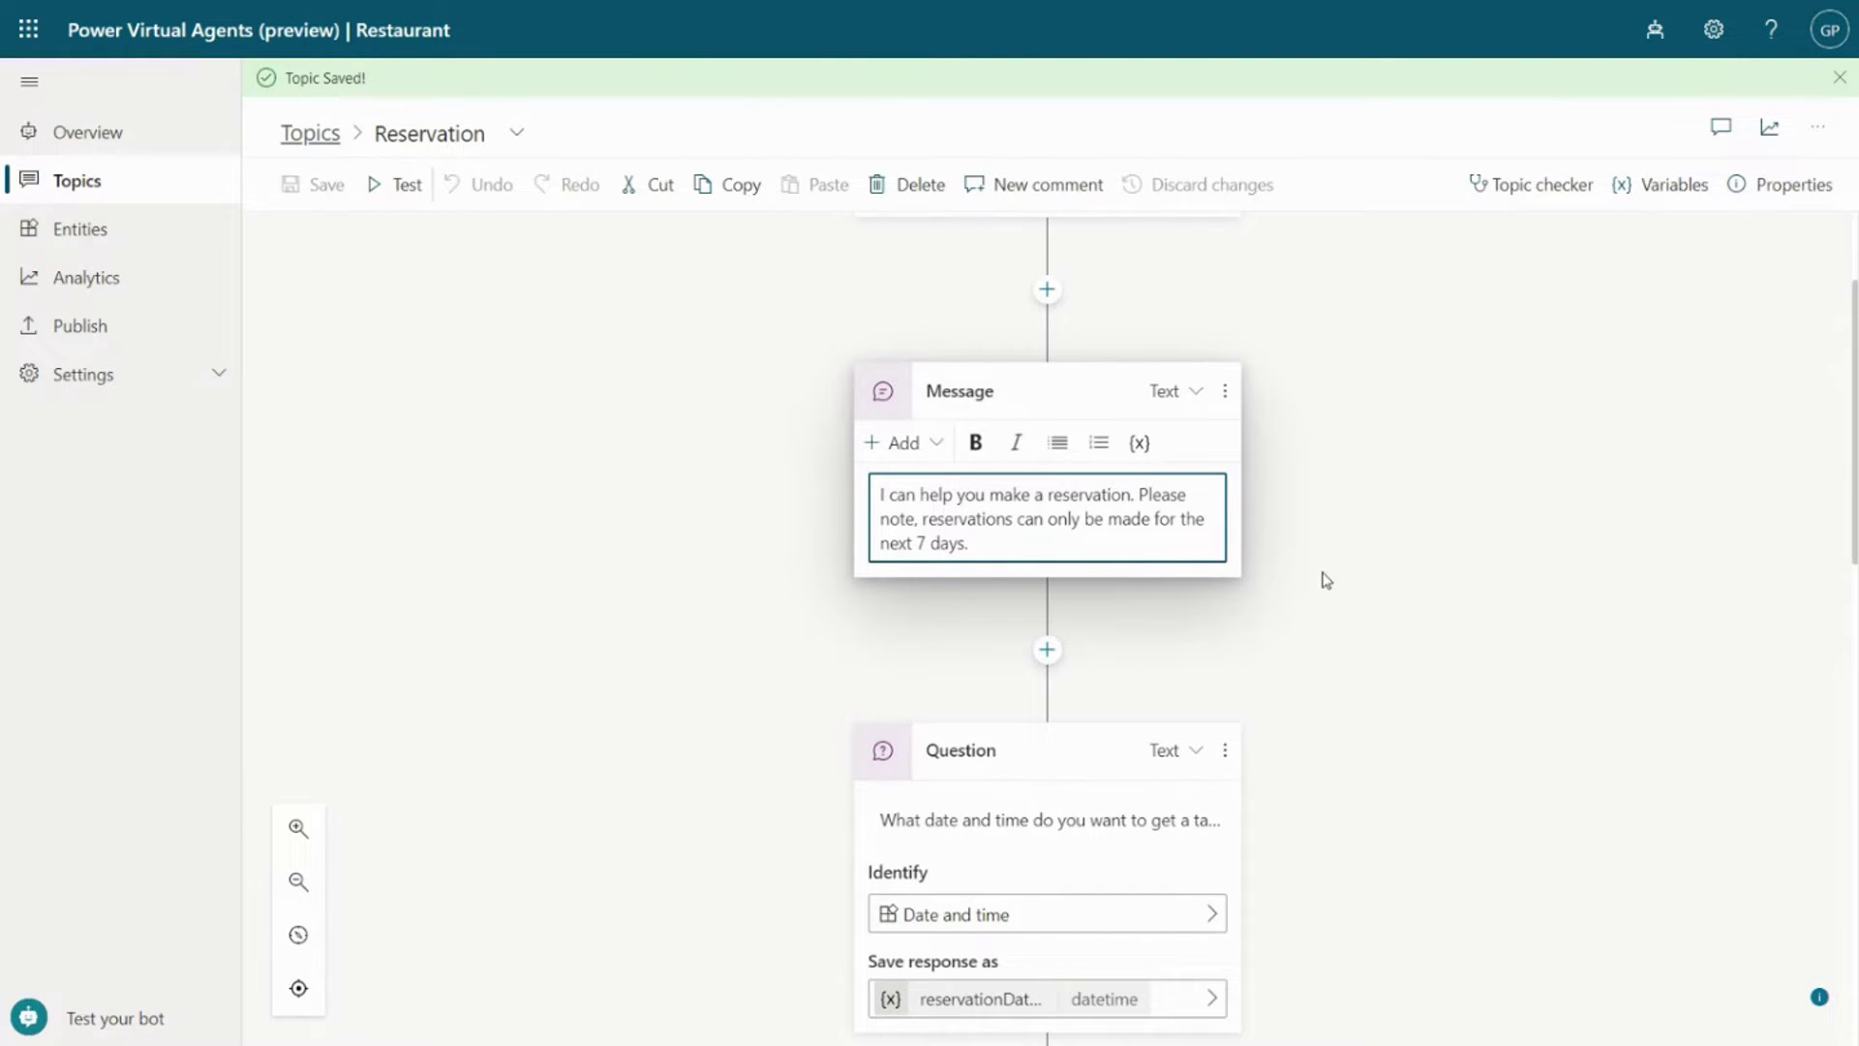
scroll(1326, 581, down, 6)
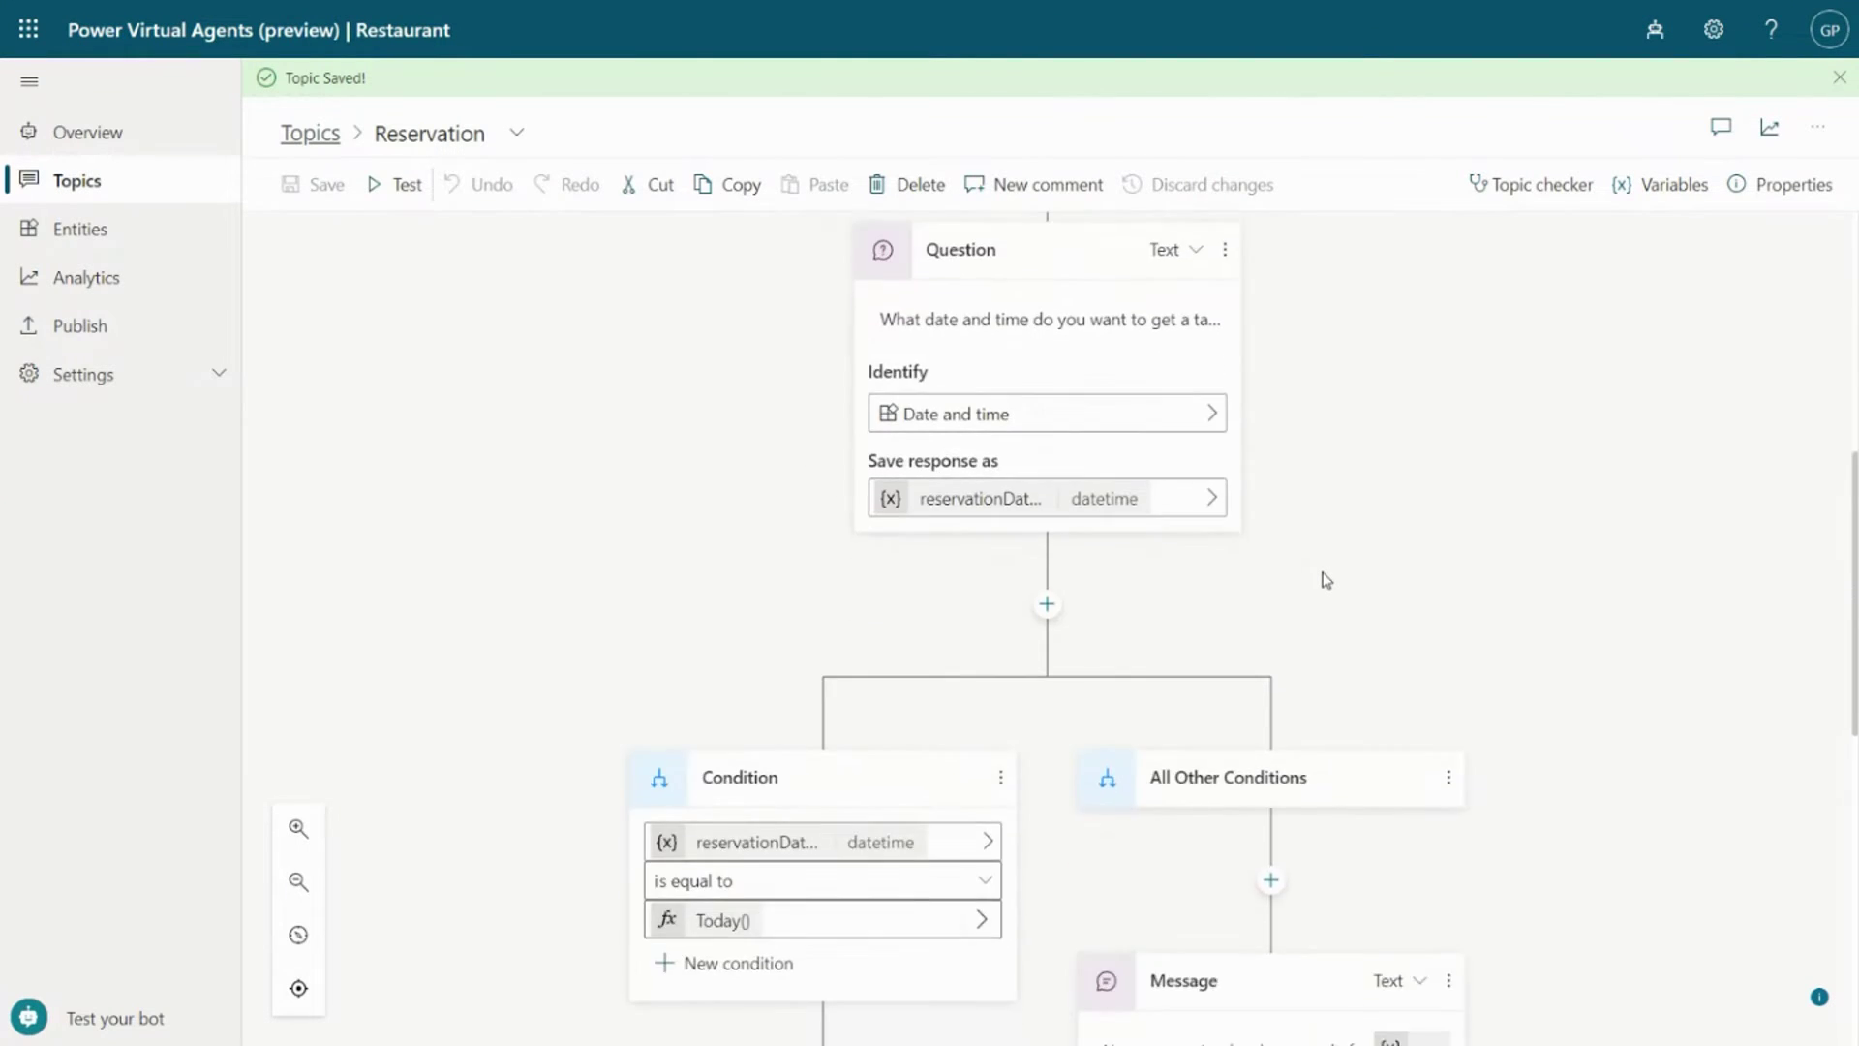
Add a second condition branch after the date question, convert it to a formula, and open its value picker.
click(1046, 478)
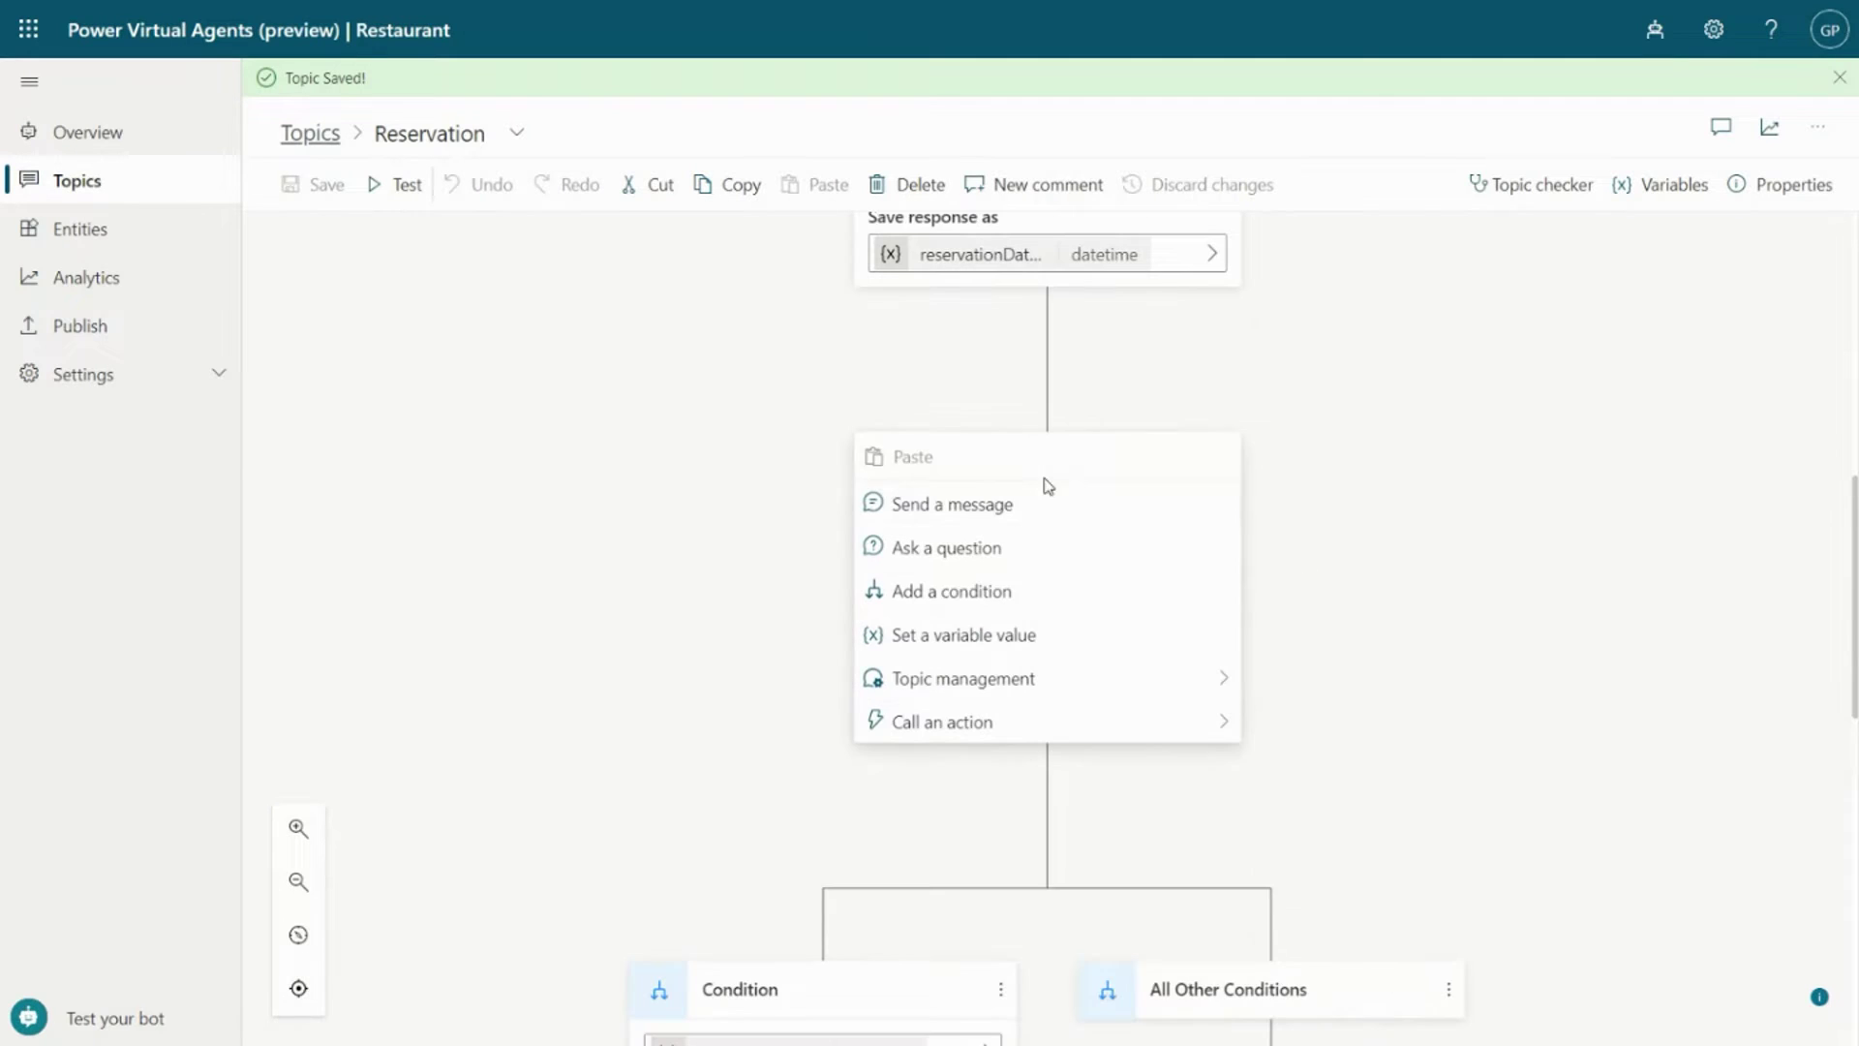
click(1017, 592)
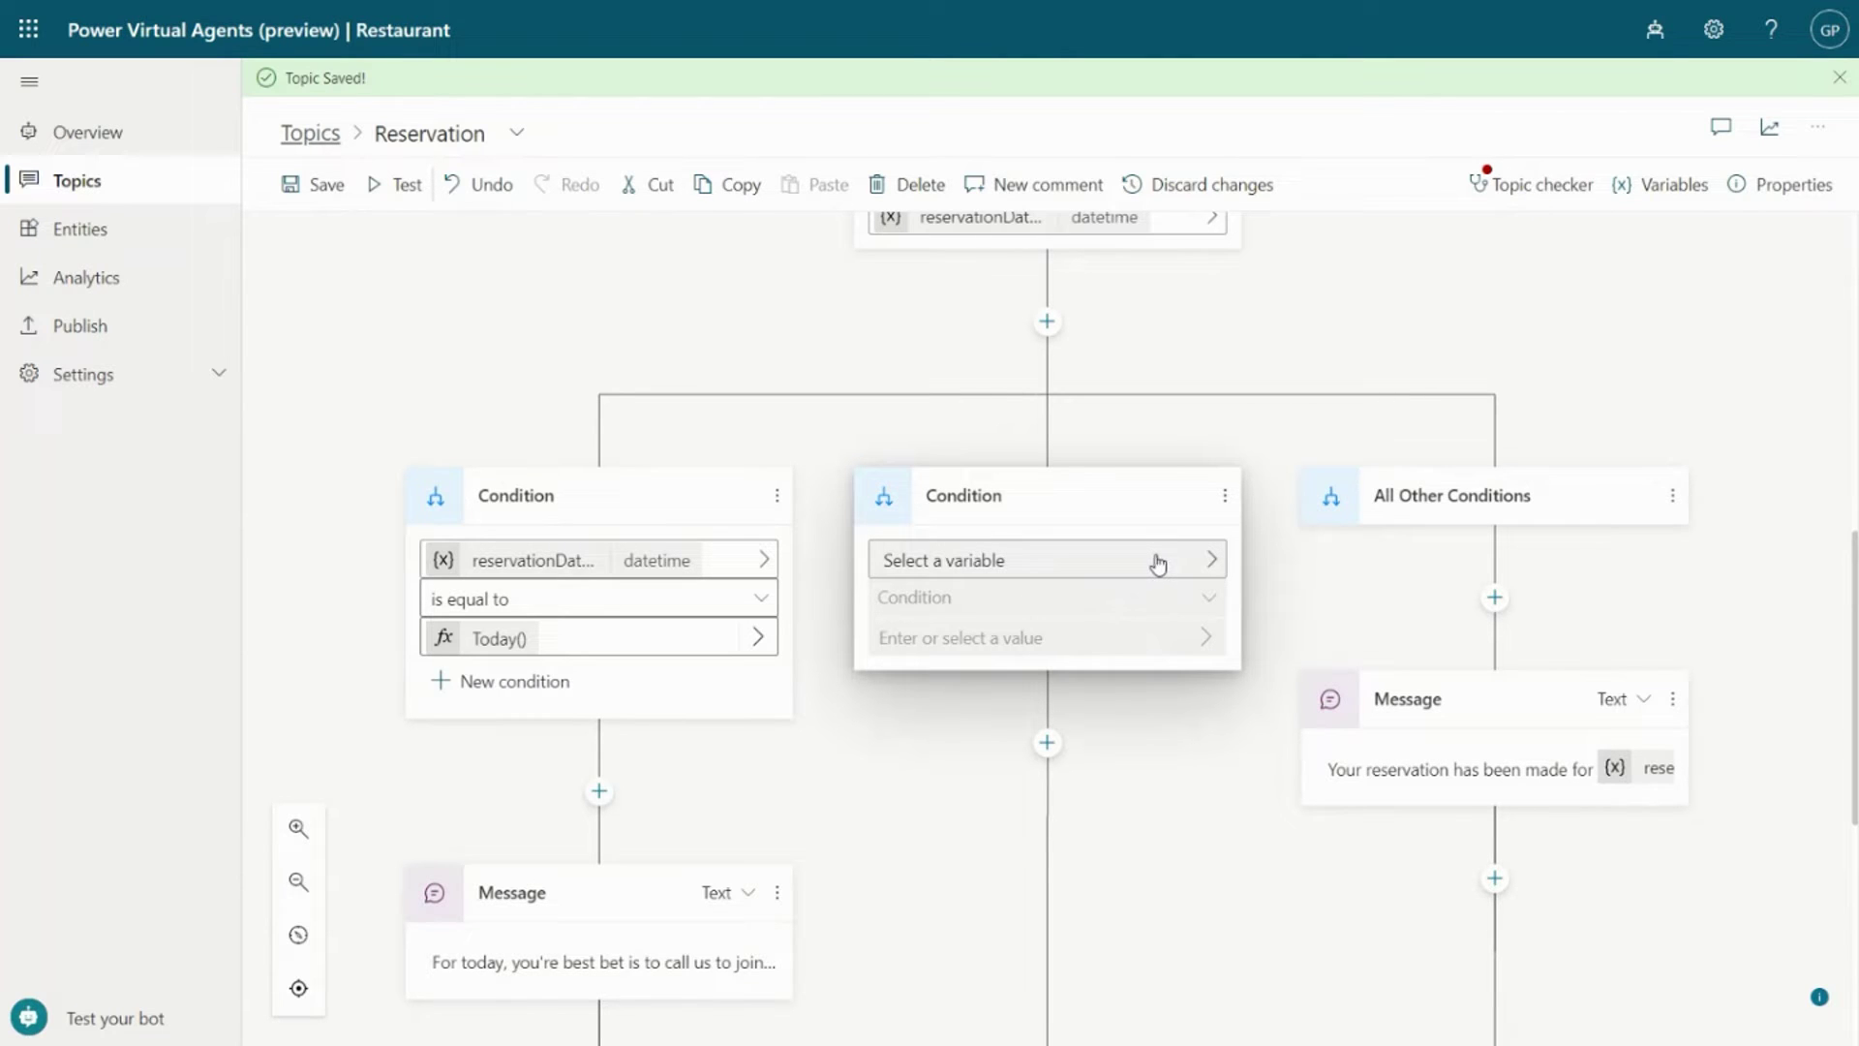
click(1224, 499)
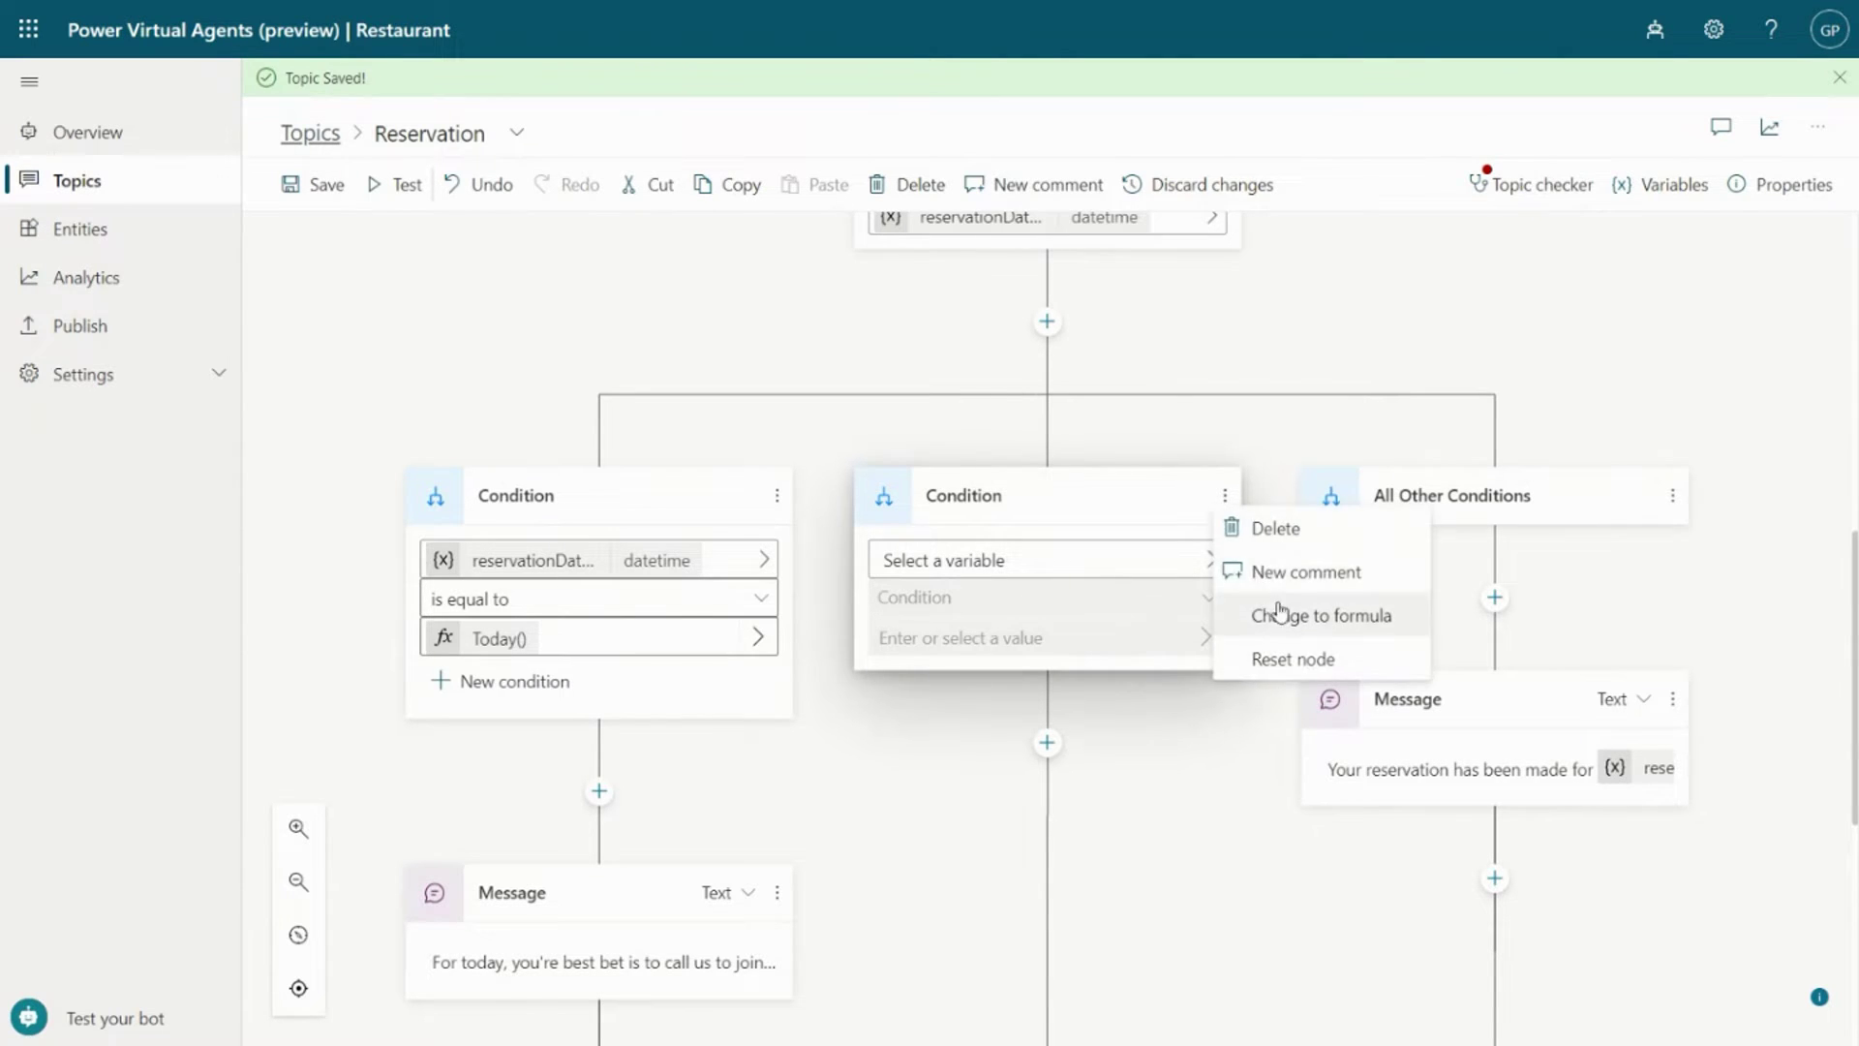
click(1307, 619)
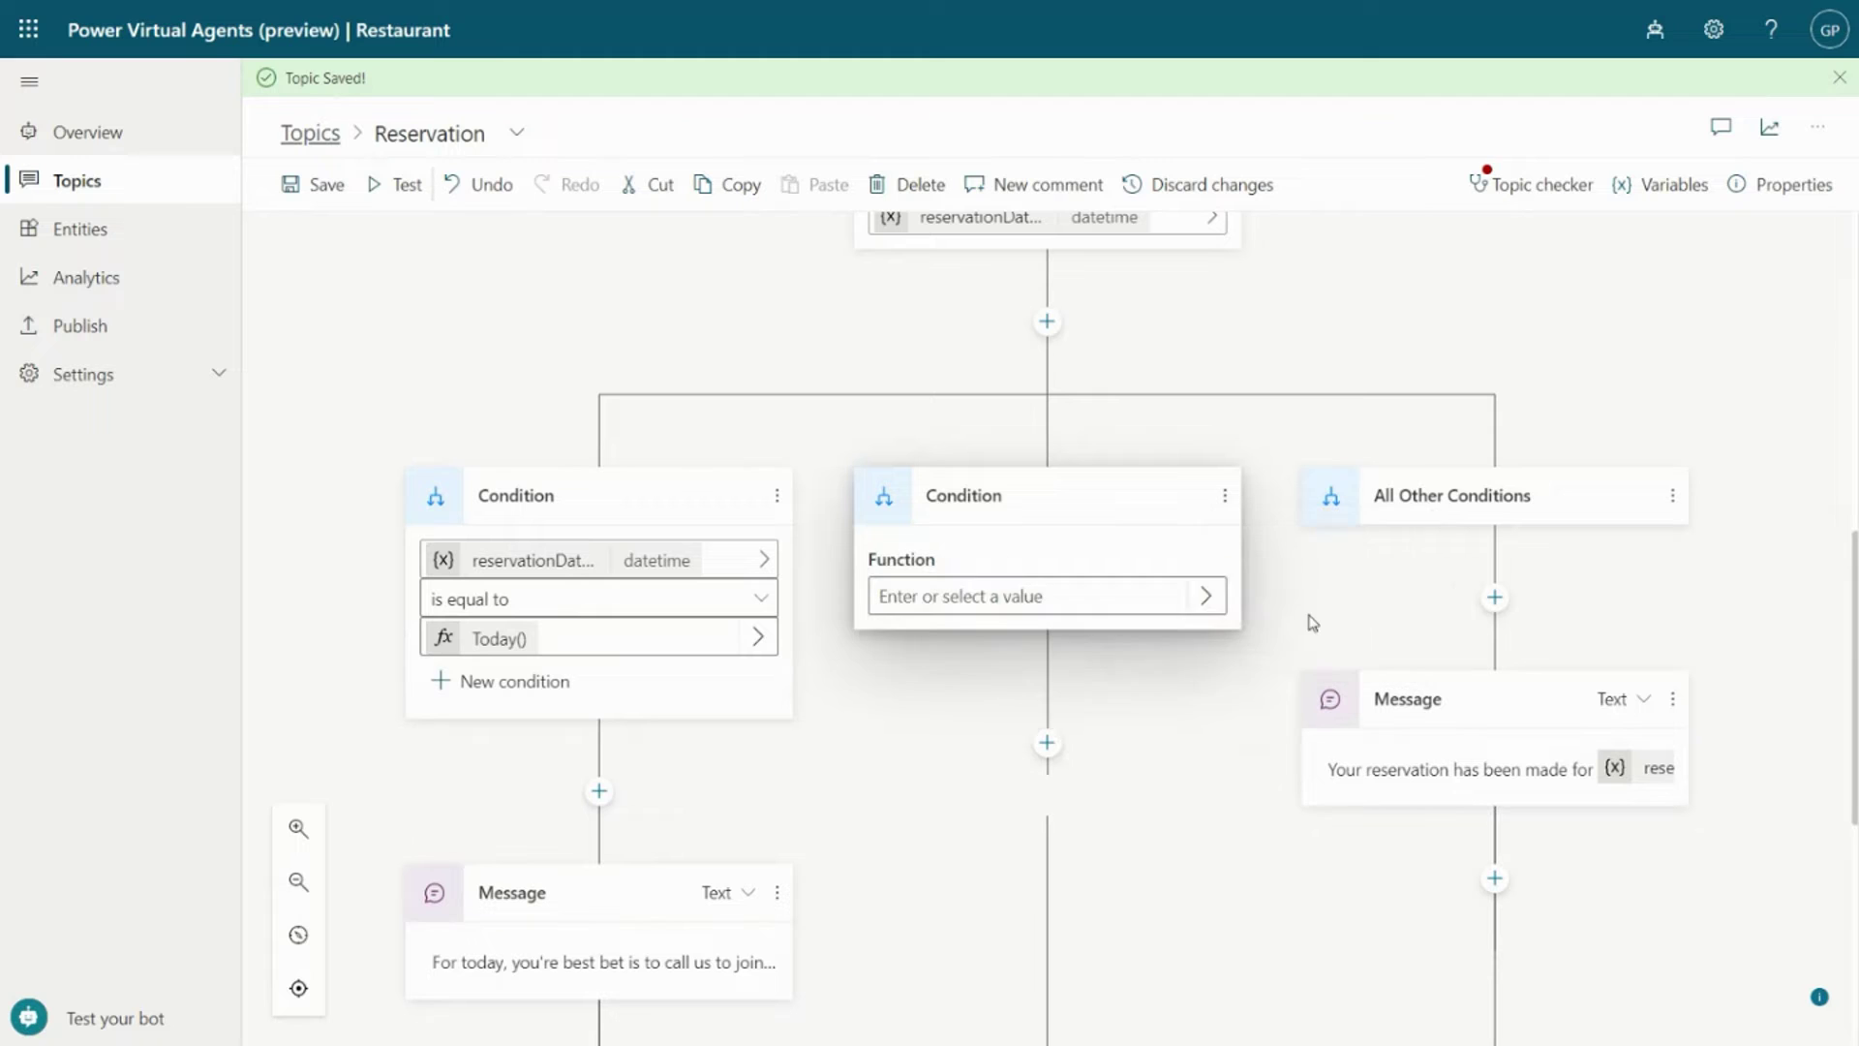
click(1201, 603)
Paste the DateDiff formula flagging dates before today or more than 7 days away into the expanded editor.
click(1392, 553)
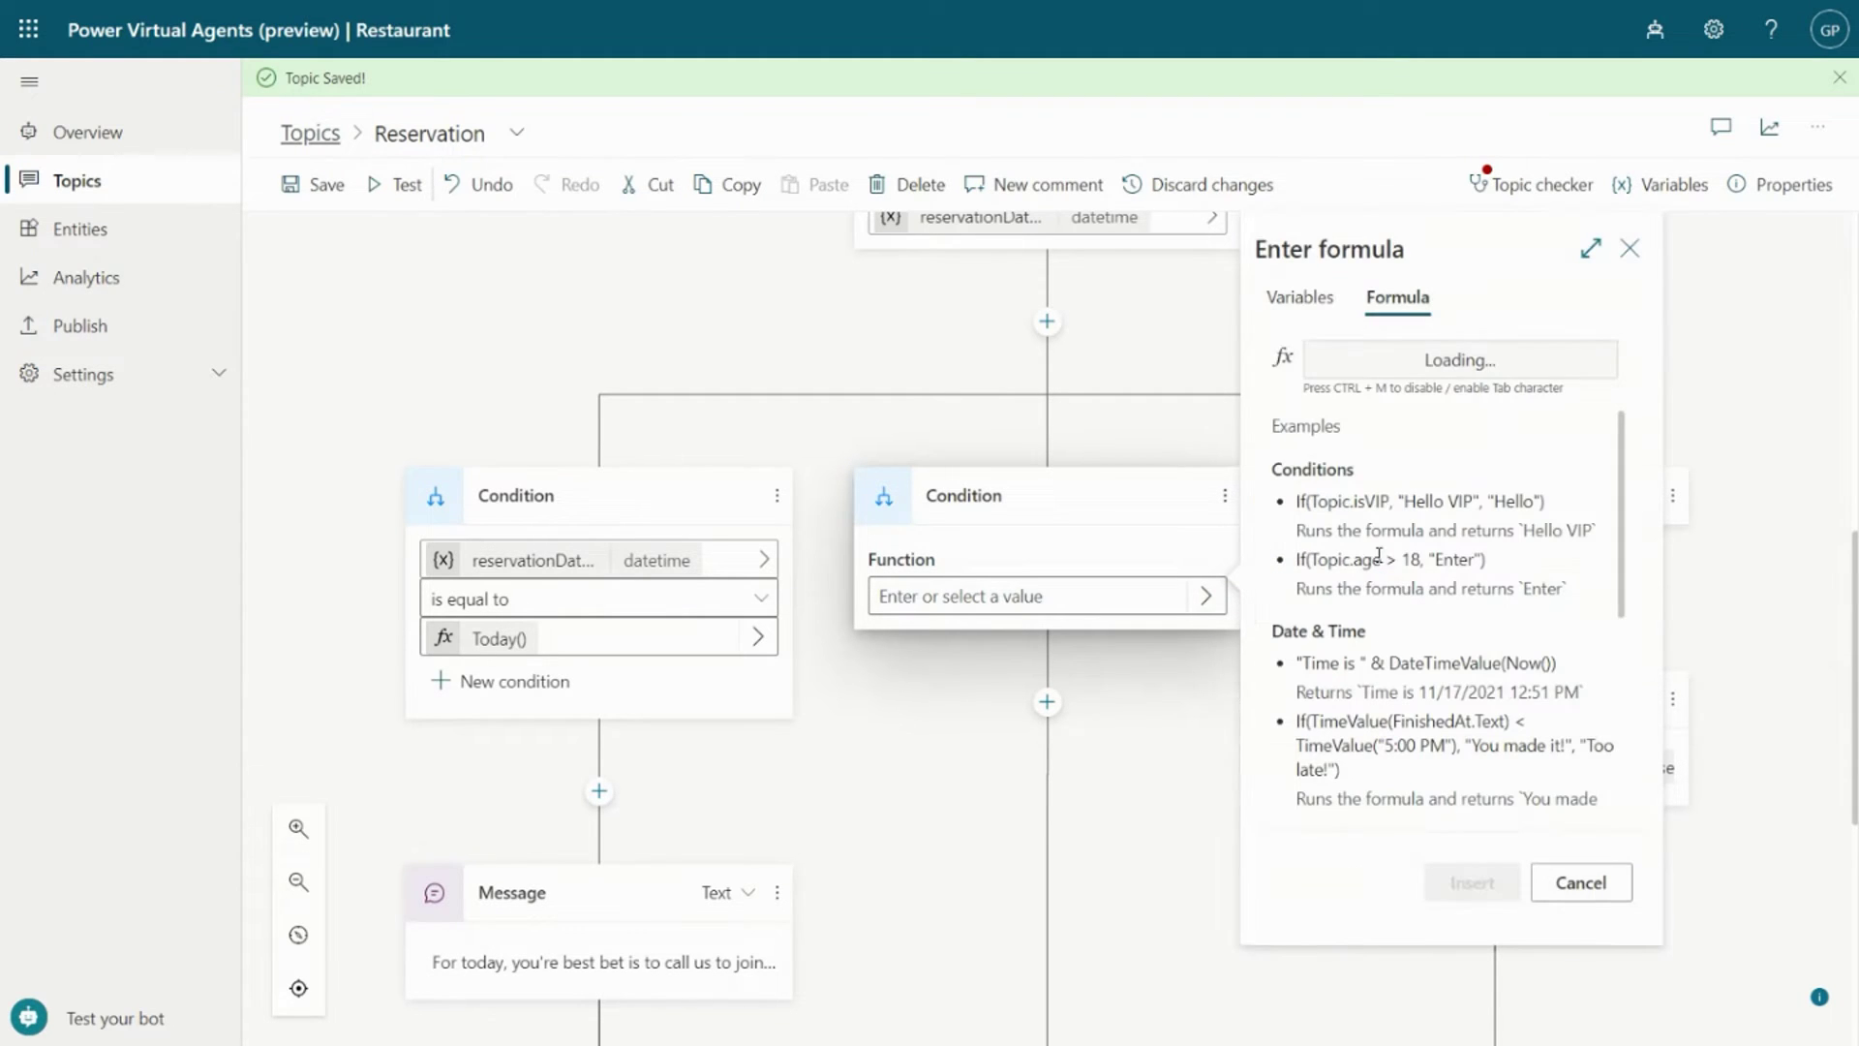
click(1590, 253)
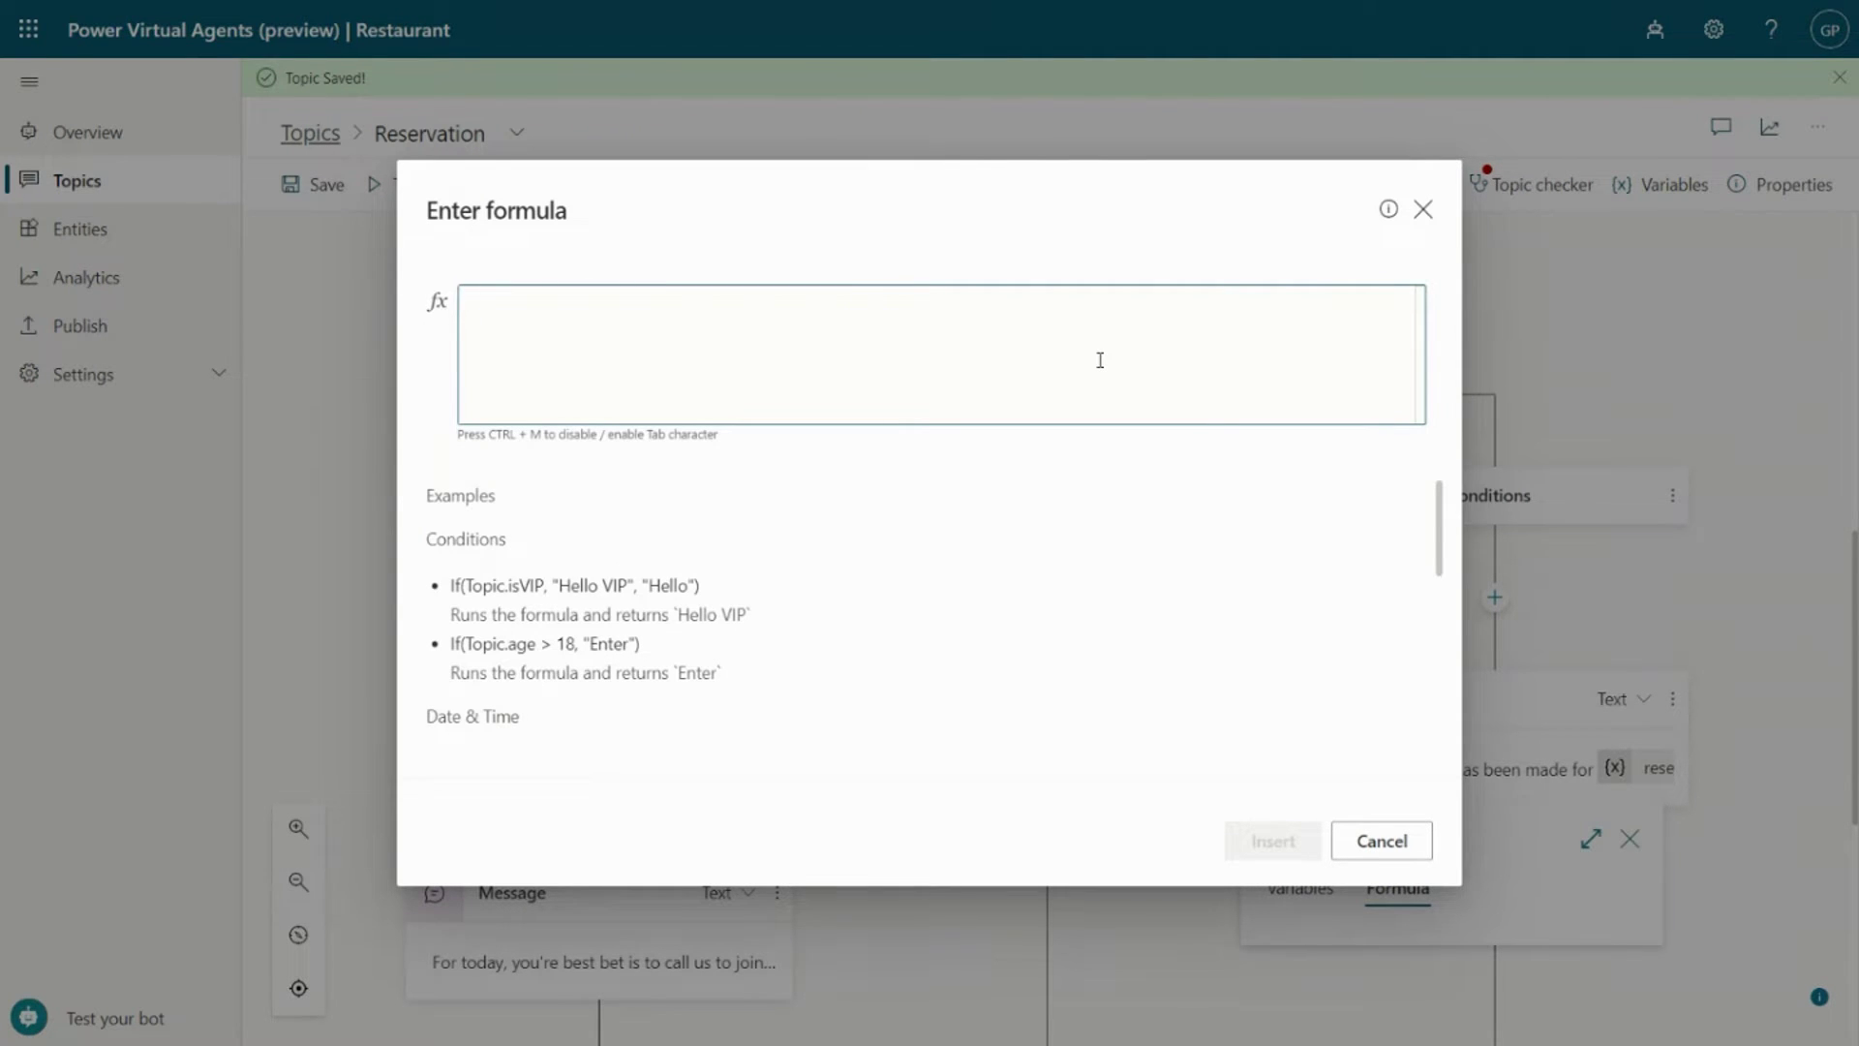
text((DateDiff(Today(), Topic.reservationDateTime) < 0) || (DateDiff(Today(), Topic.reservationDateTime) > 7))
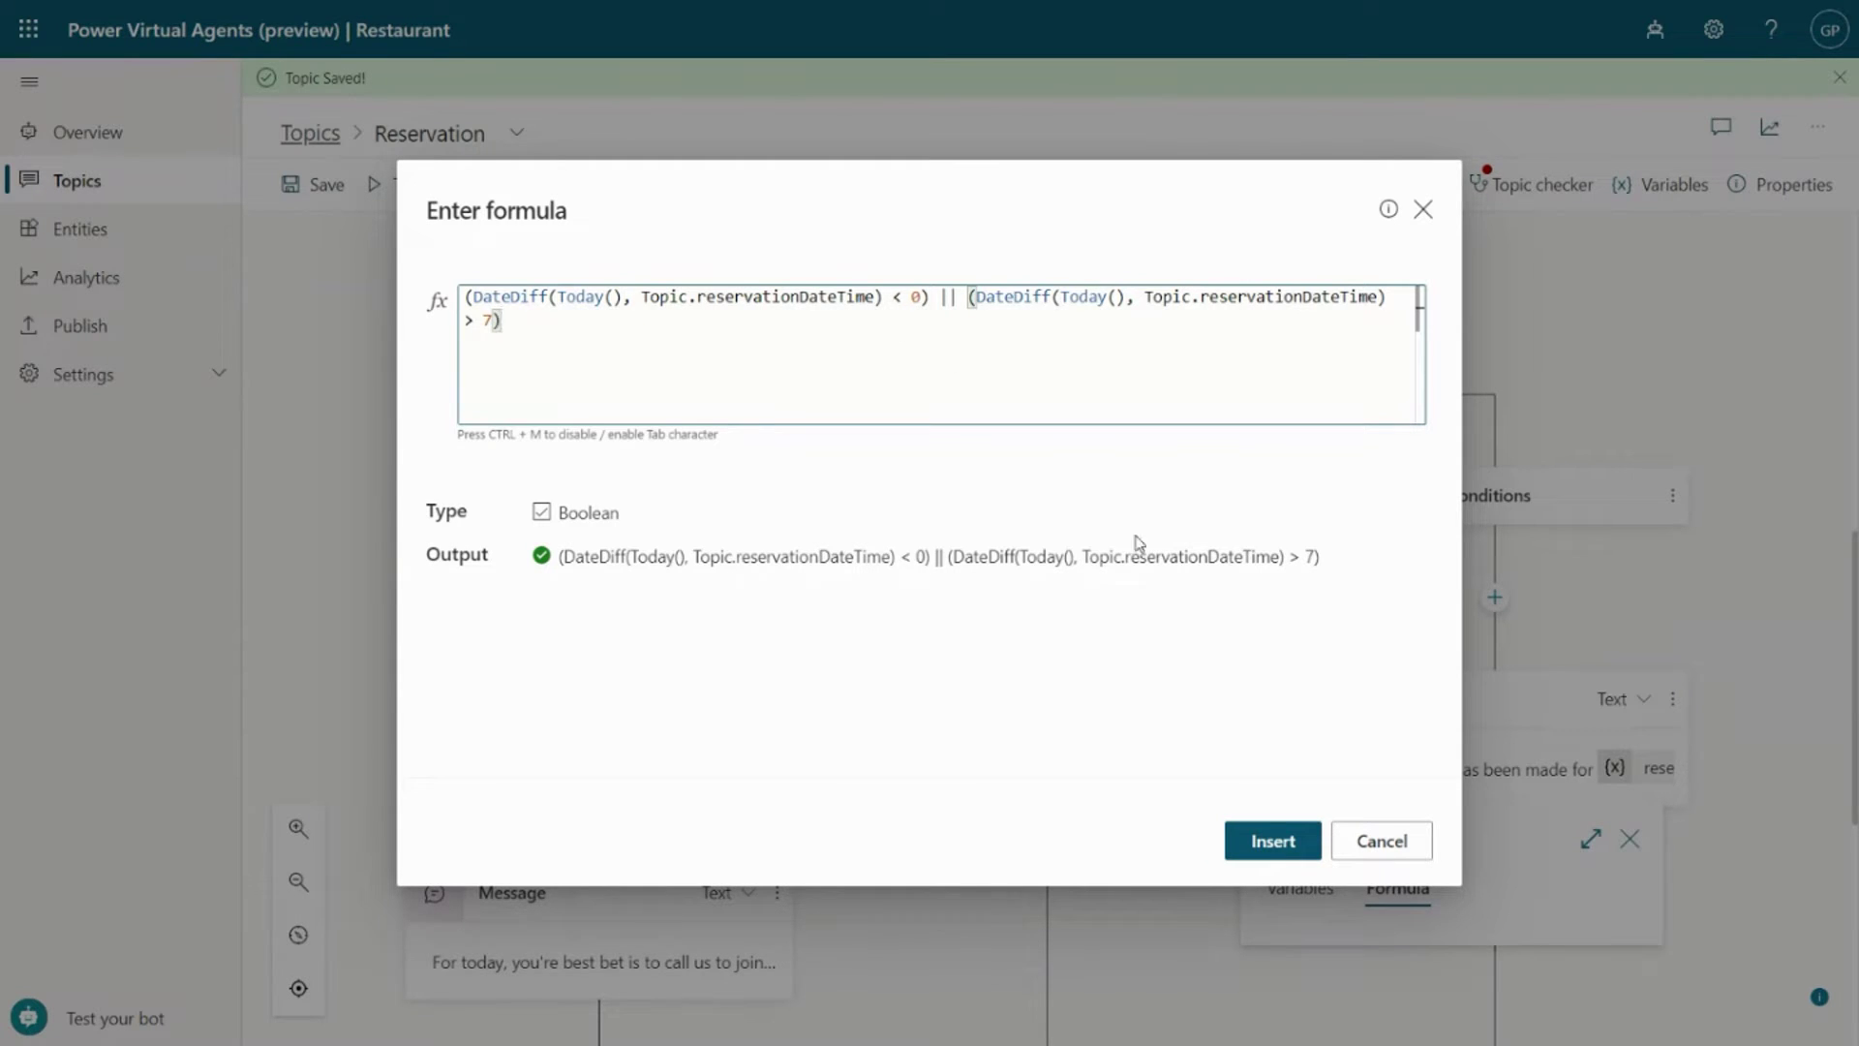
Insert the formula and add the message 'Resverations need to be within the next 7 days.' beneath it.
click(1292, 846)
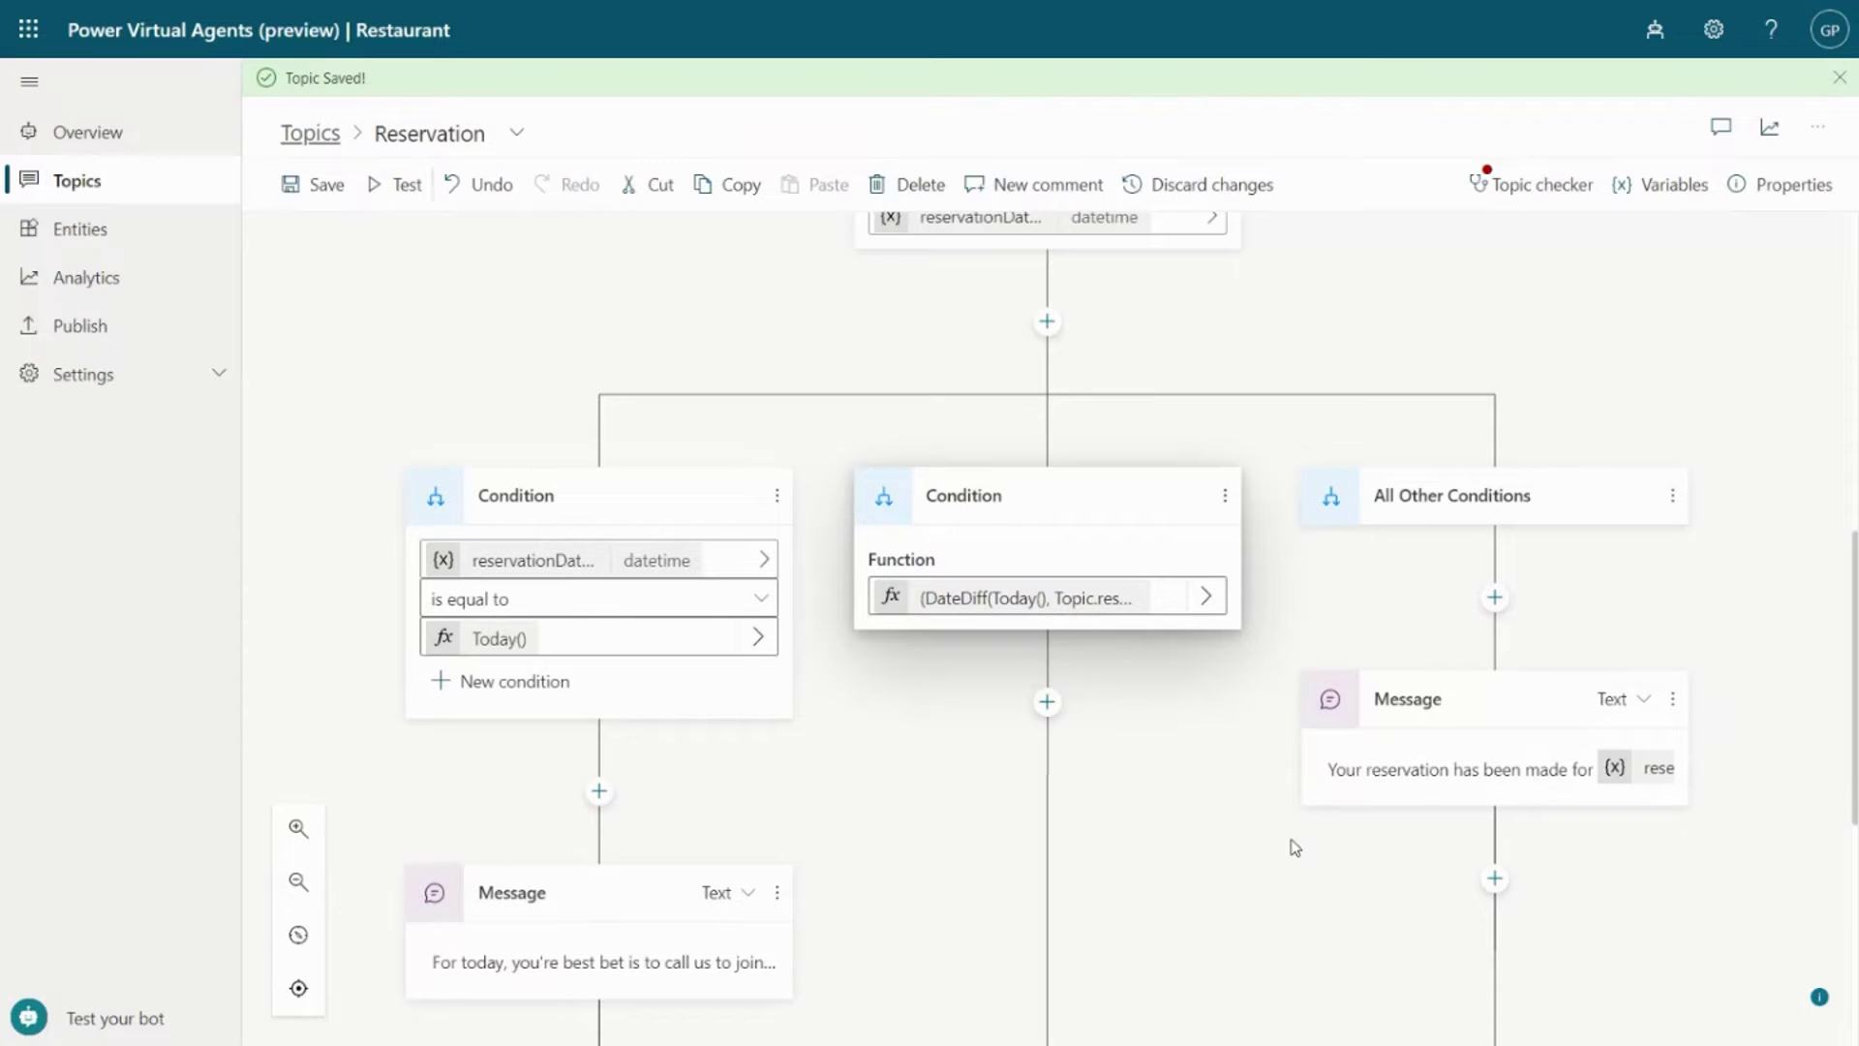
click(1046, 702)
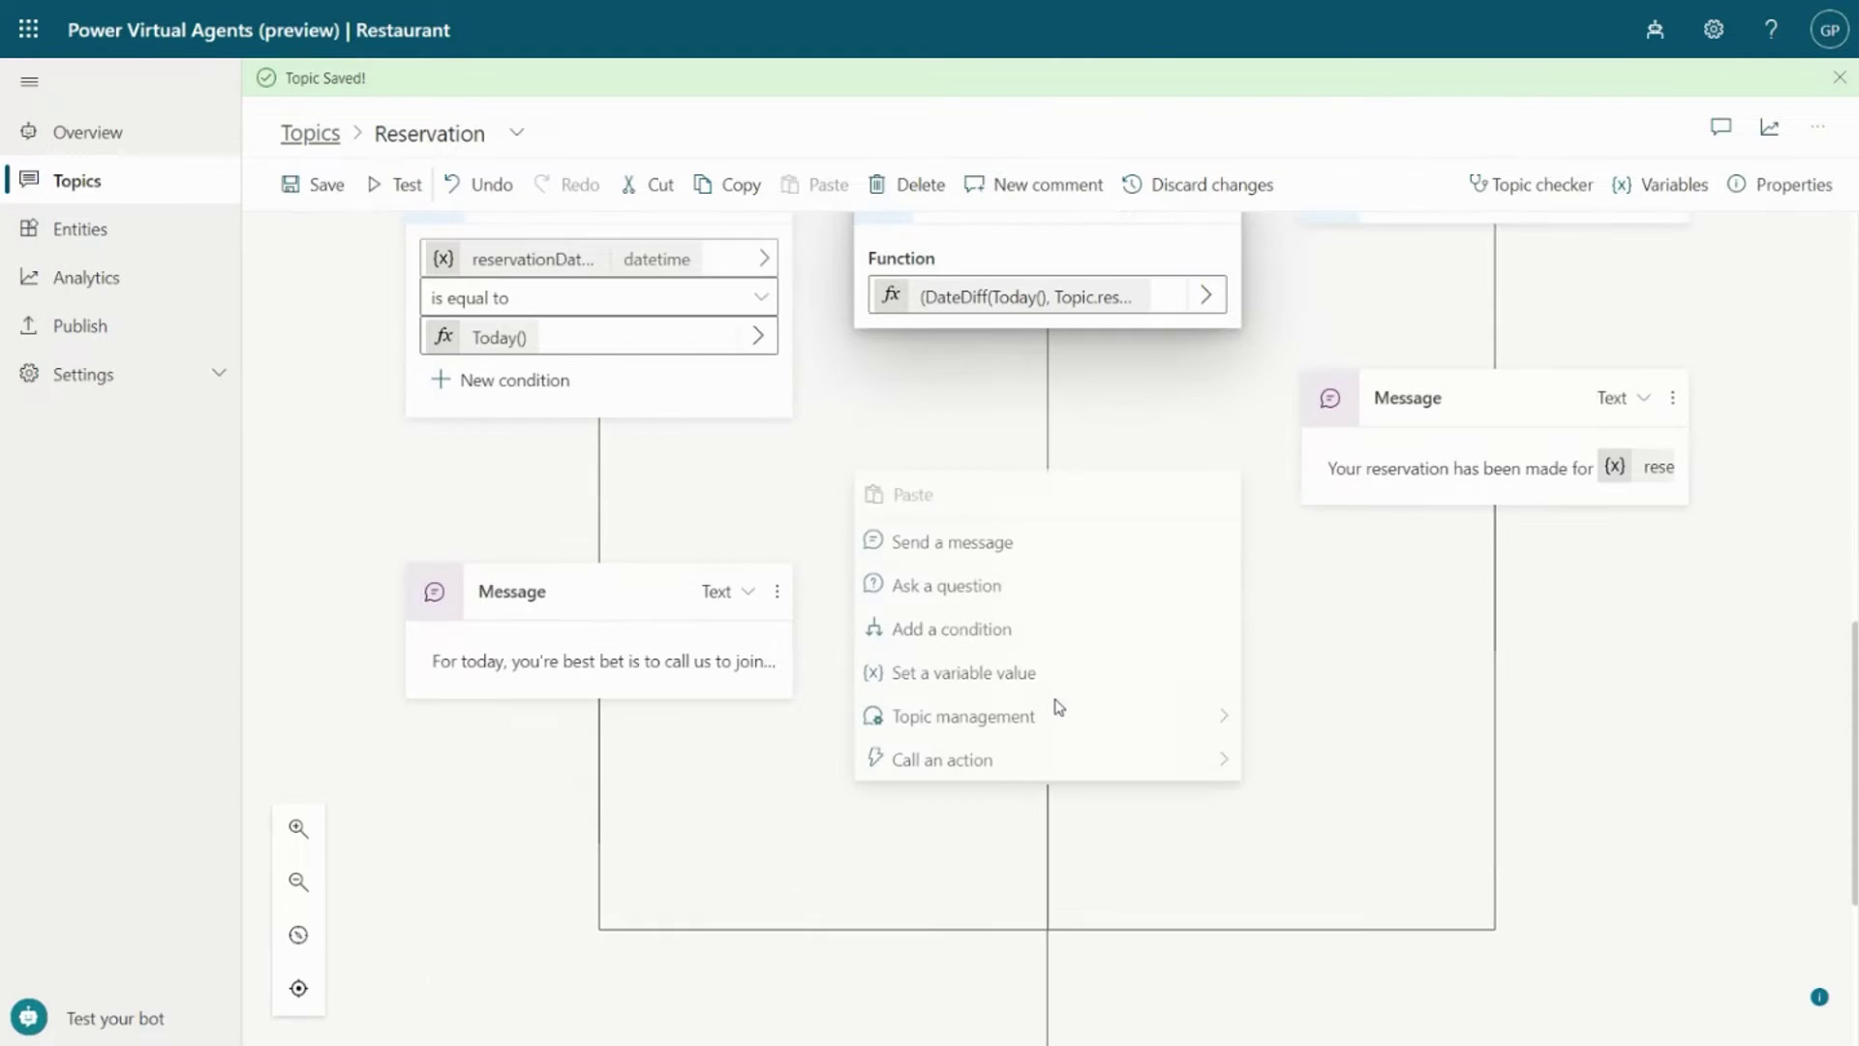
click(992, 554)
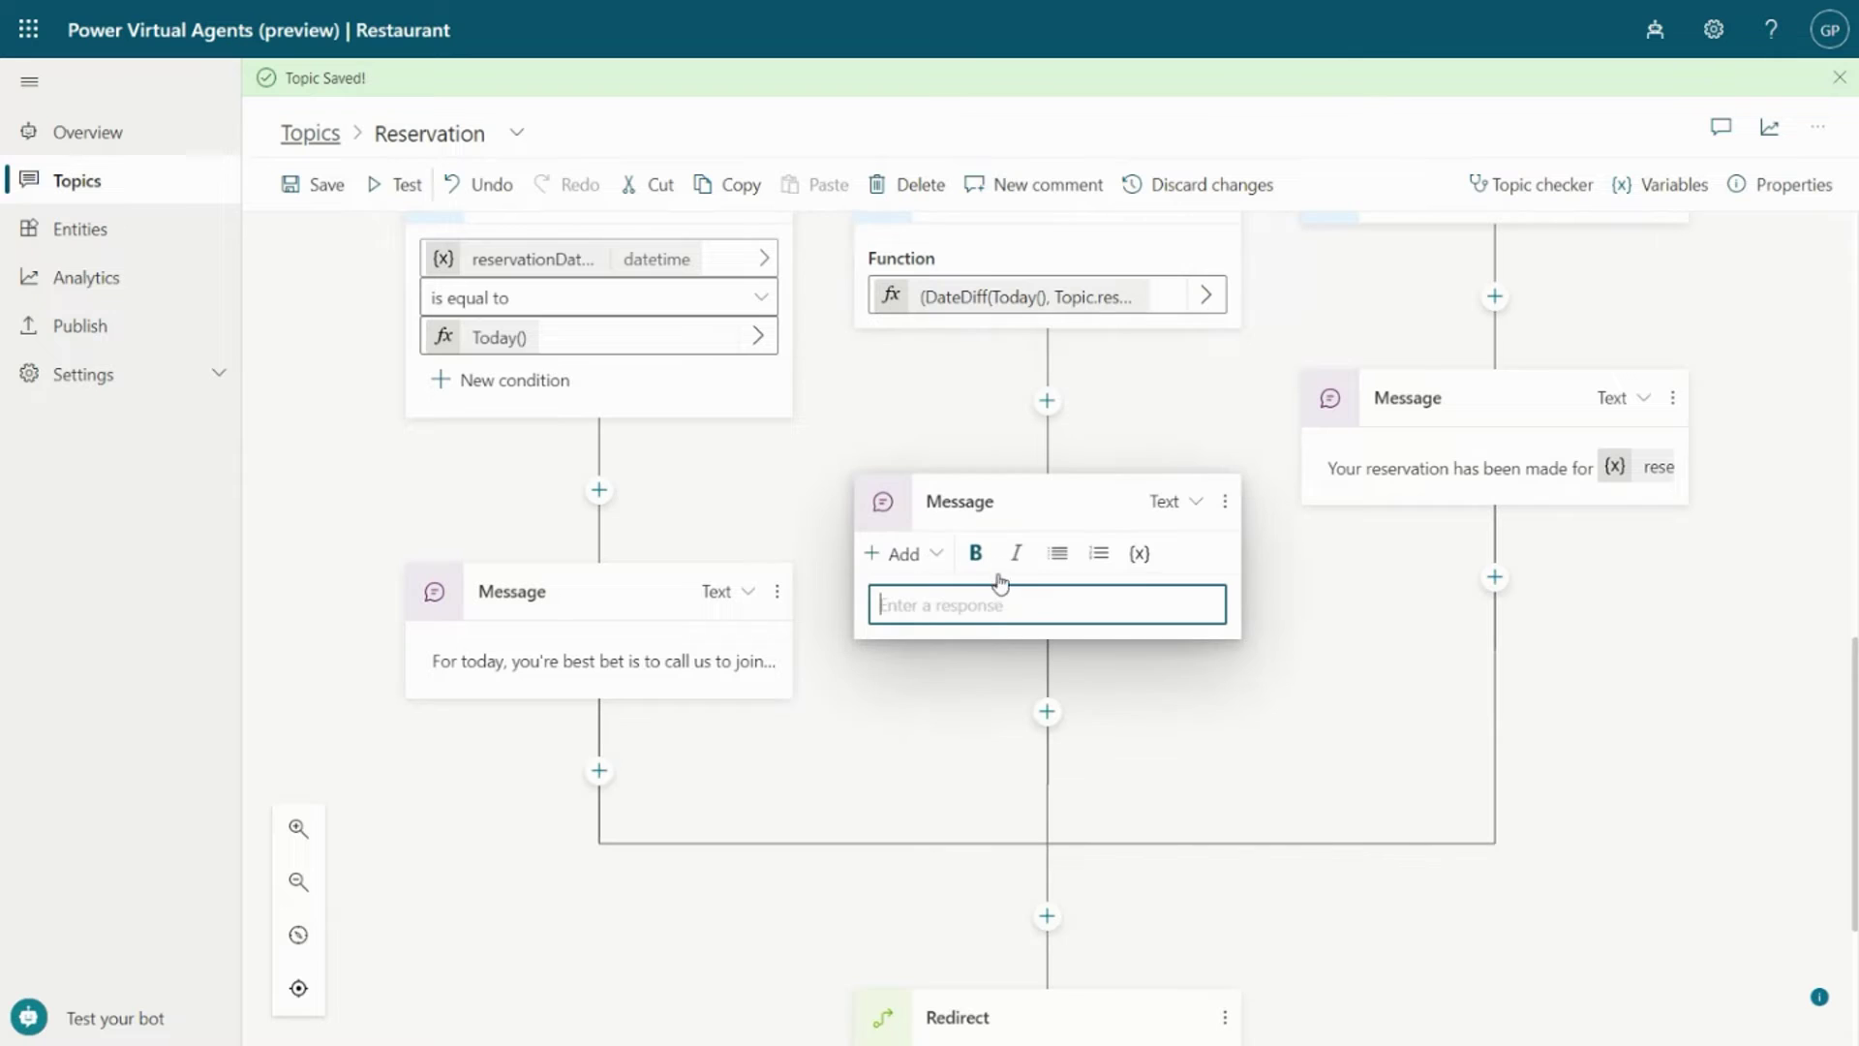
text(Resverations need to be within the ne)
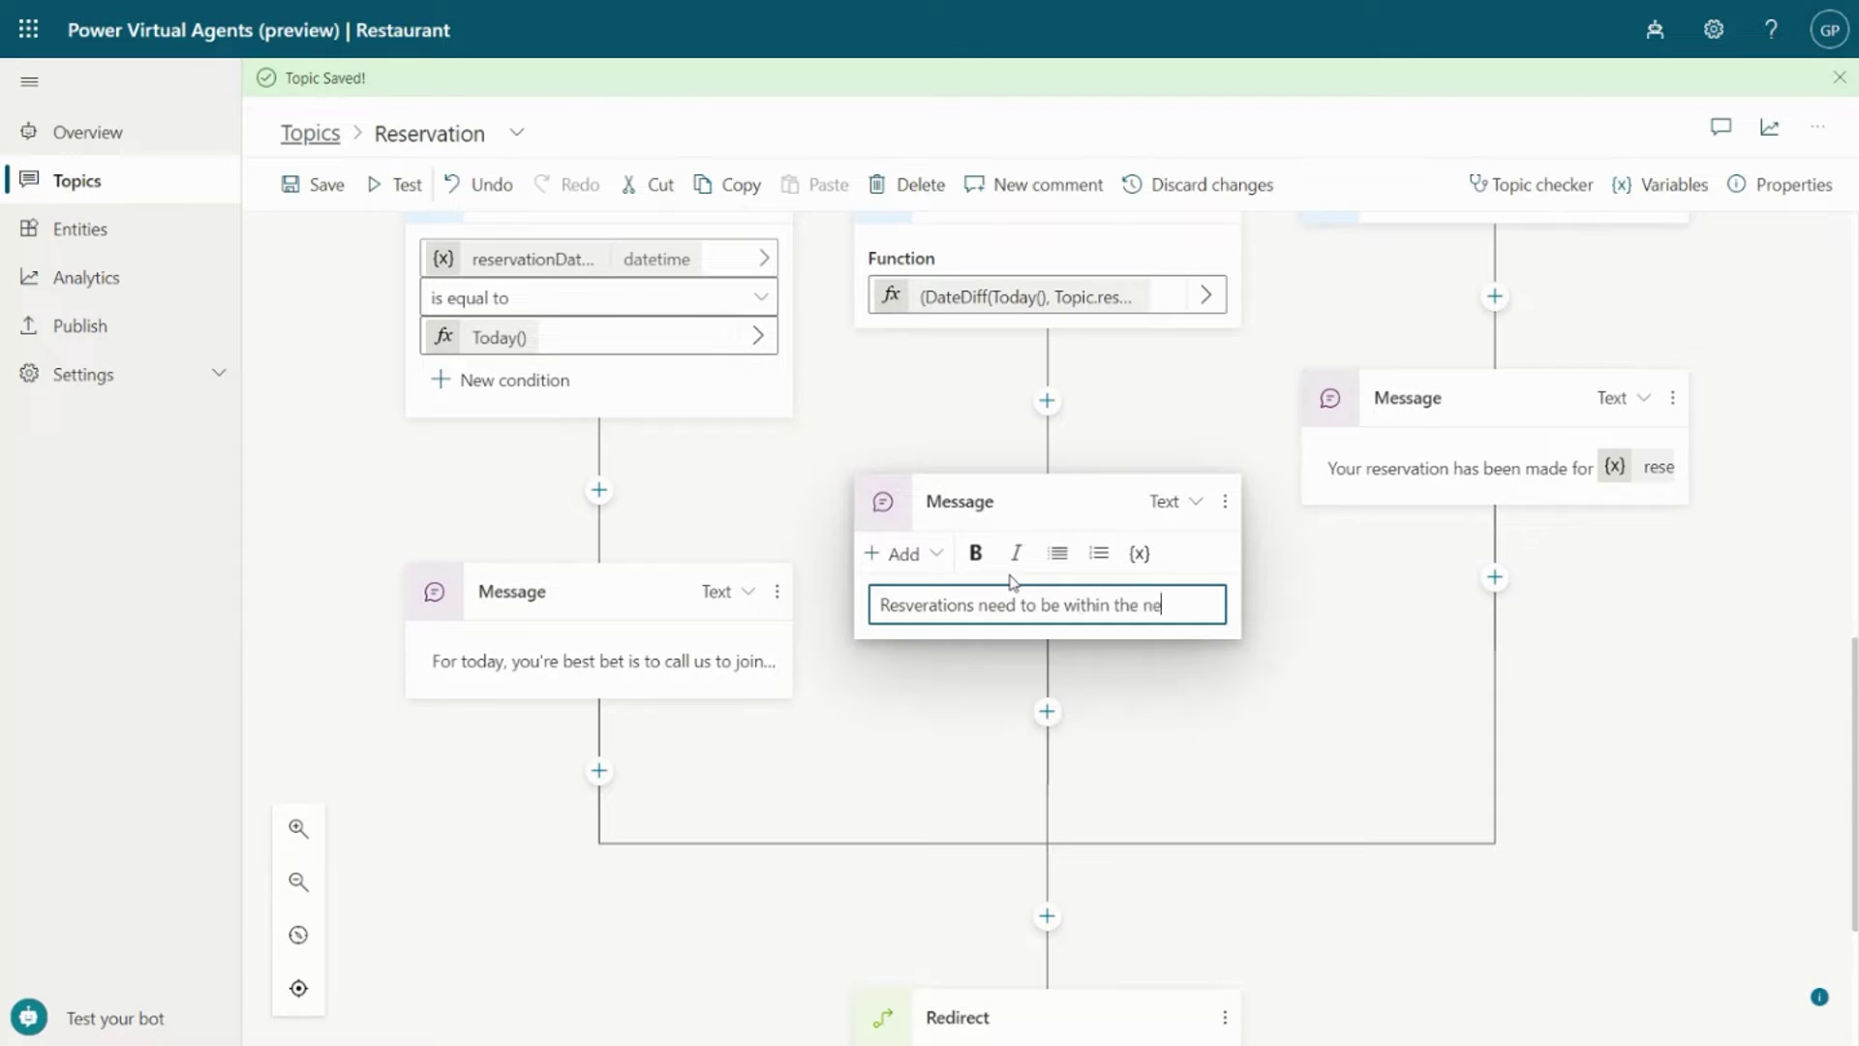
text(xt 7 days.)
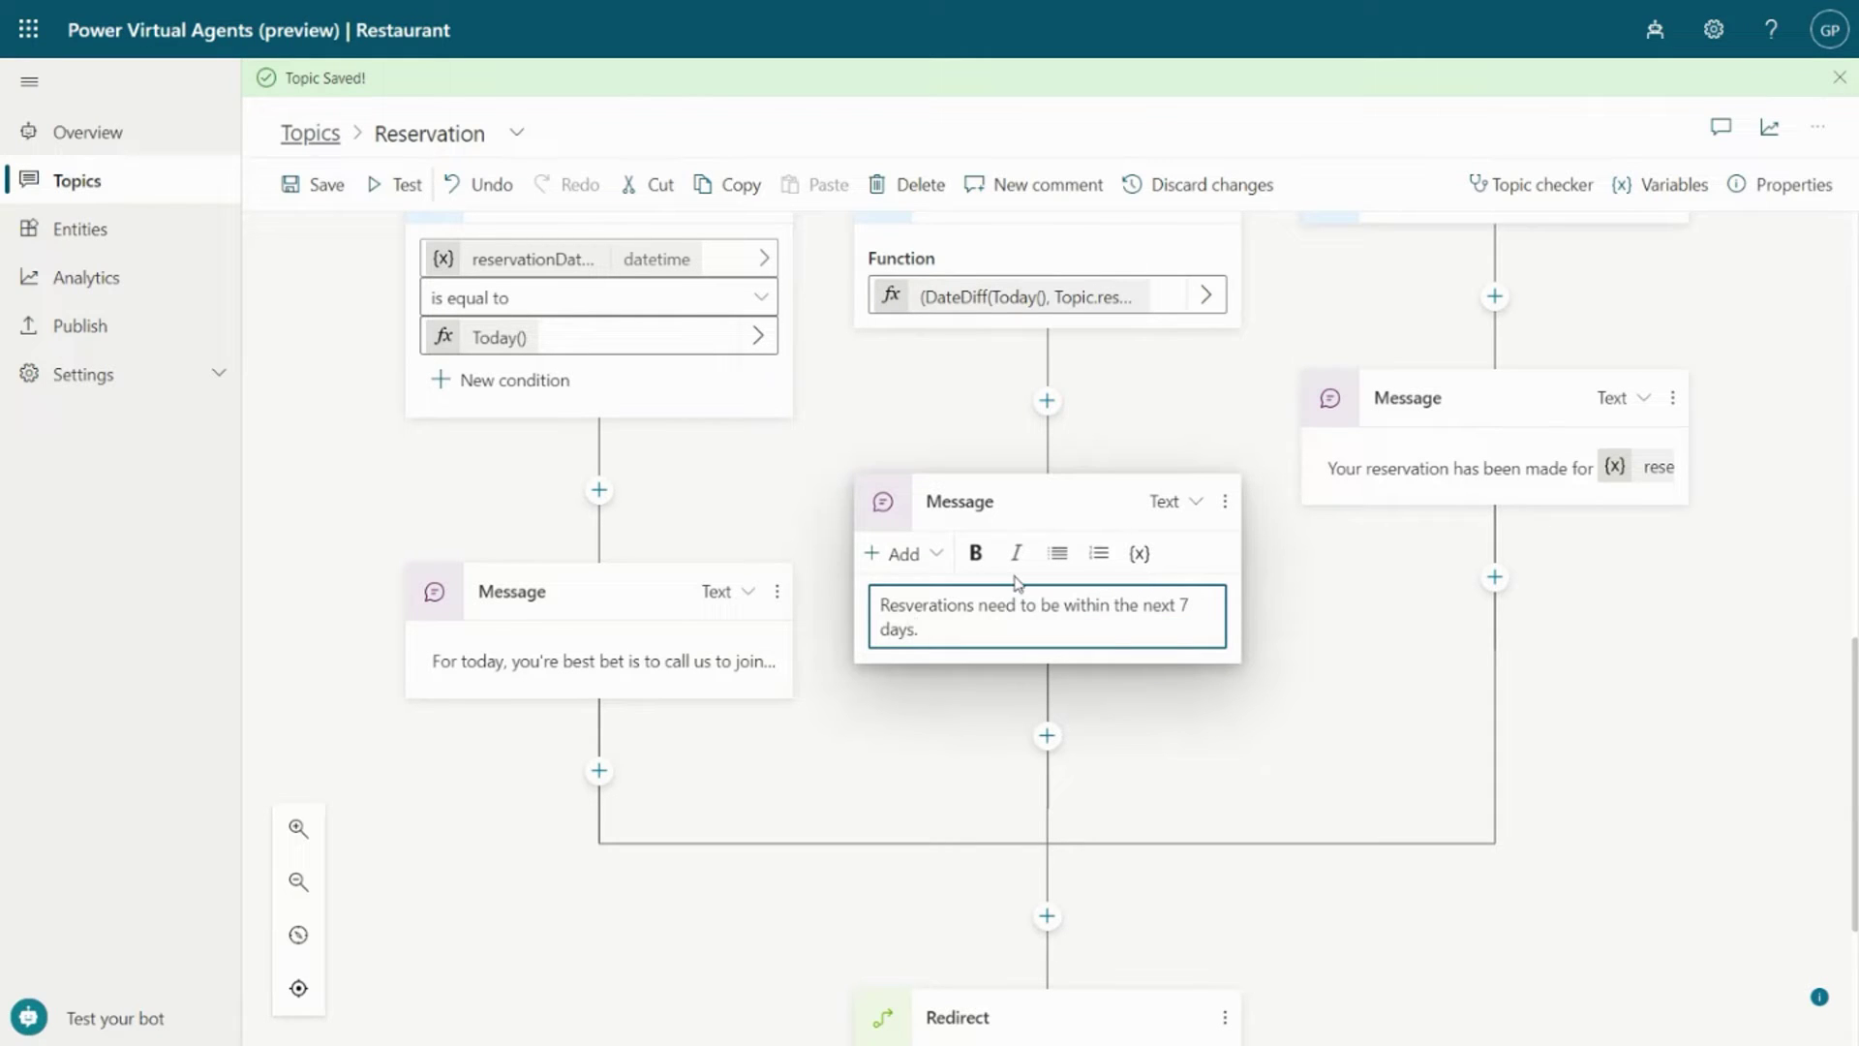
click(1246, 712)
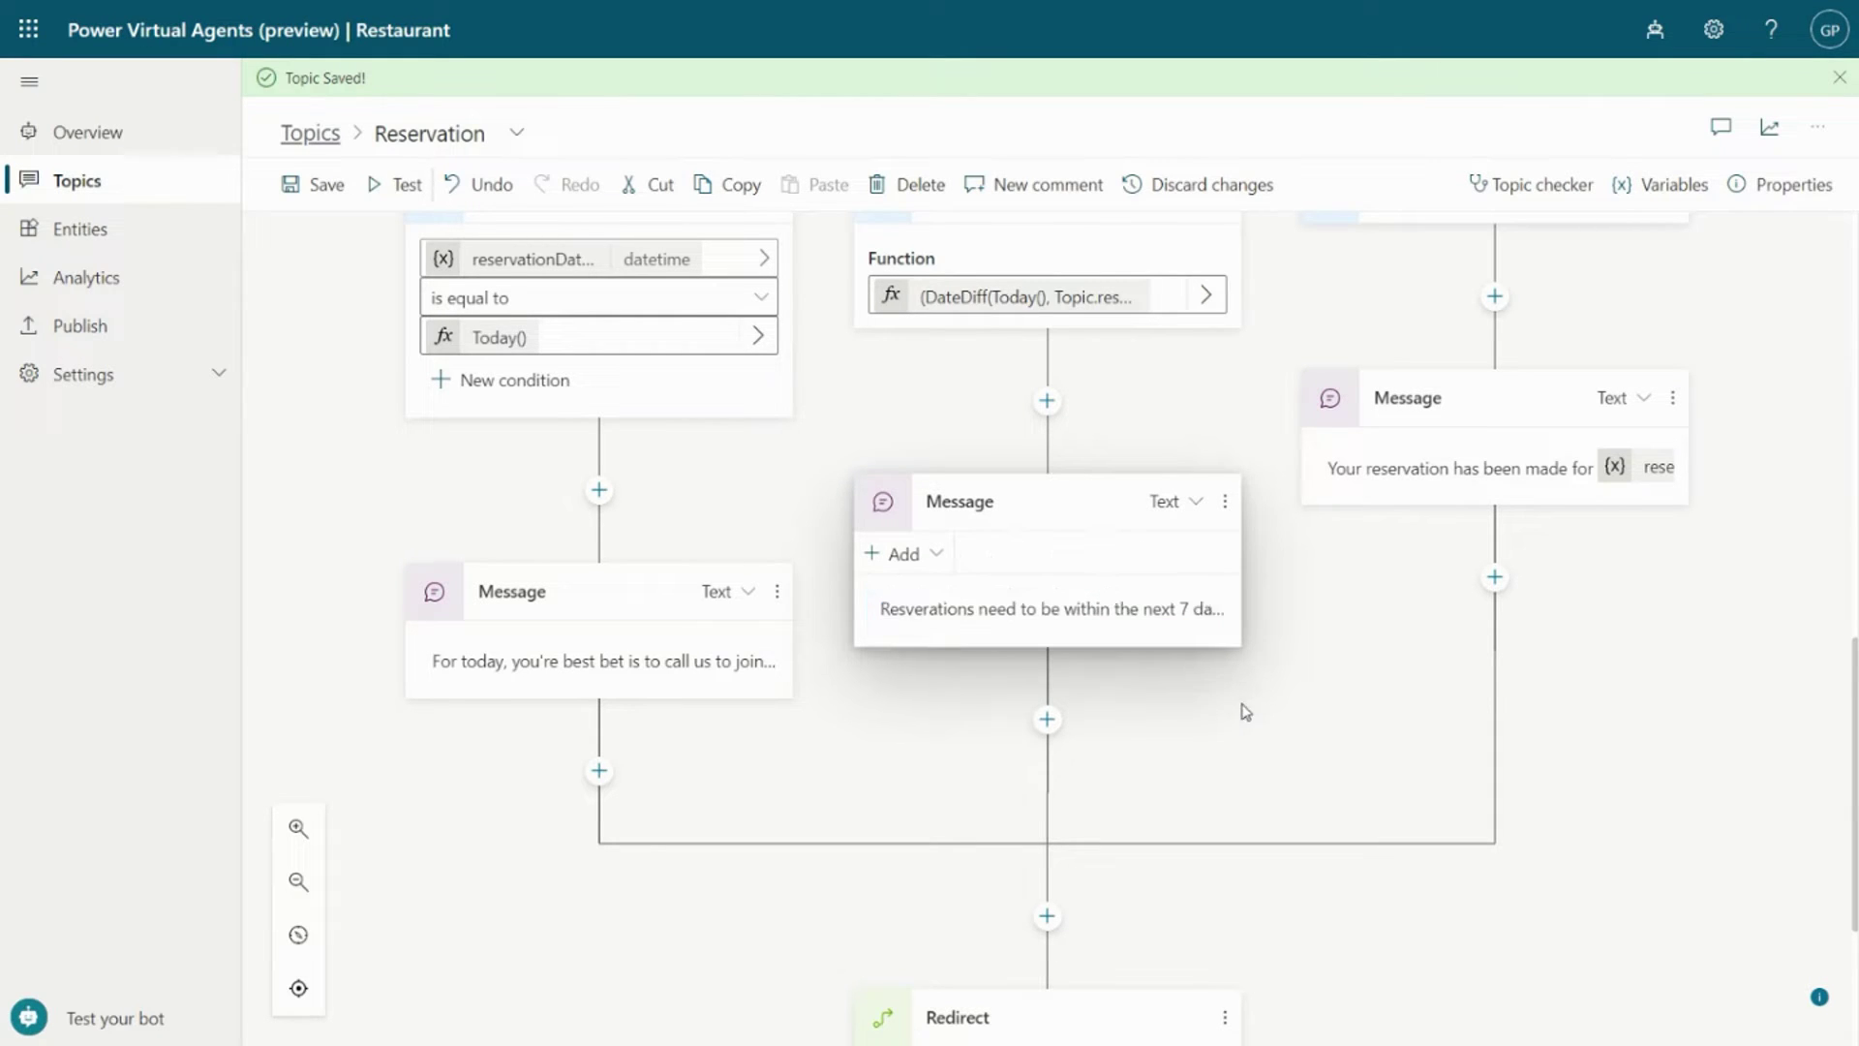
scroll(1246, 712, up, 3)
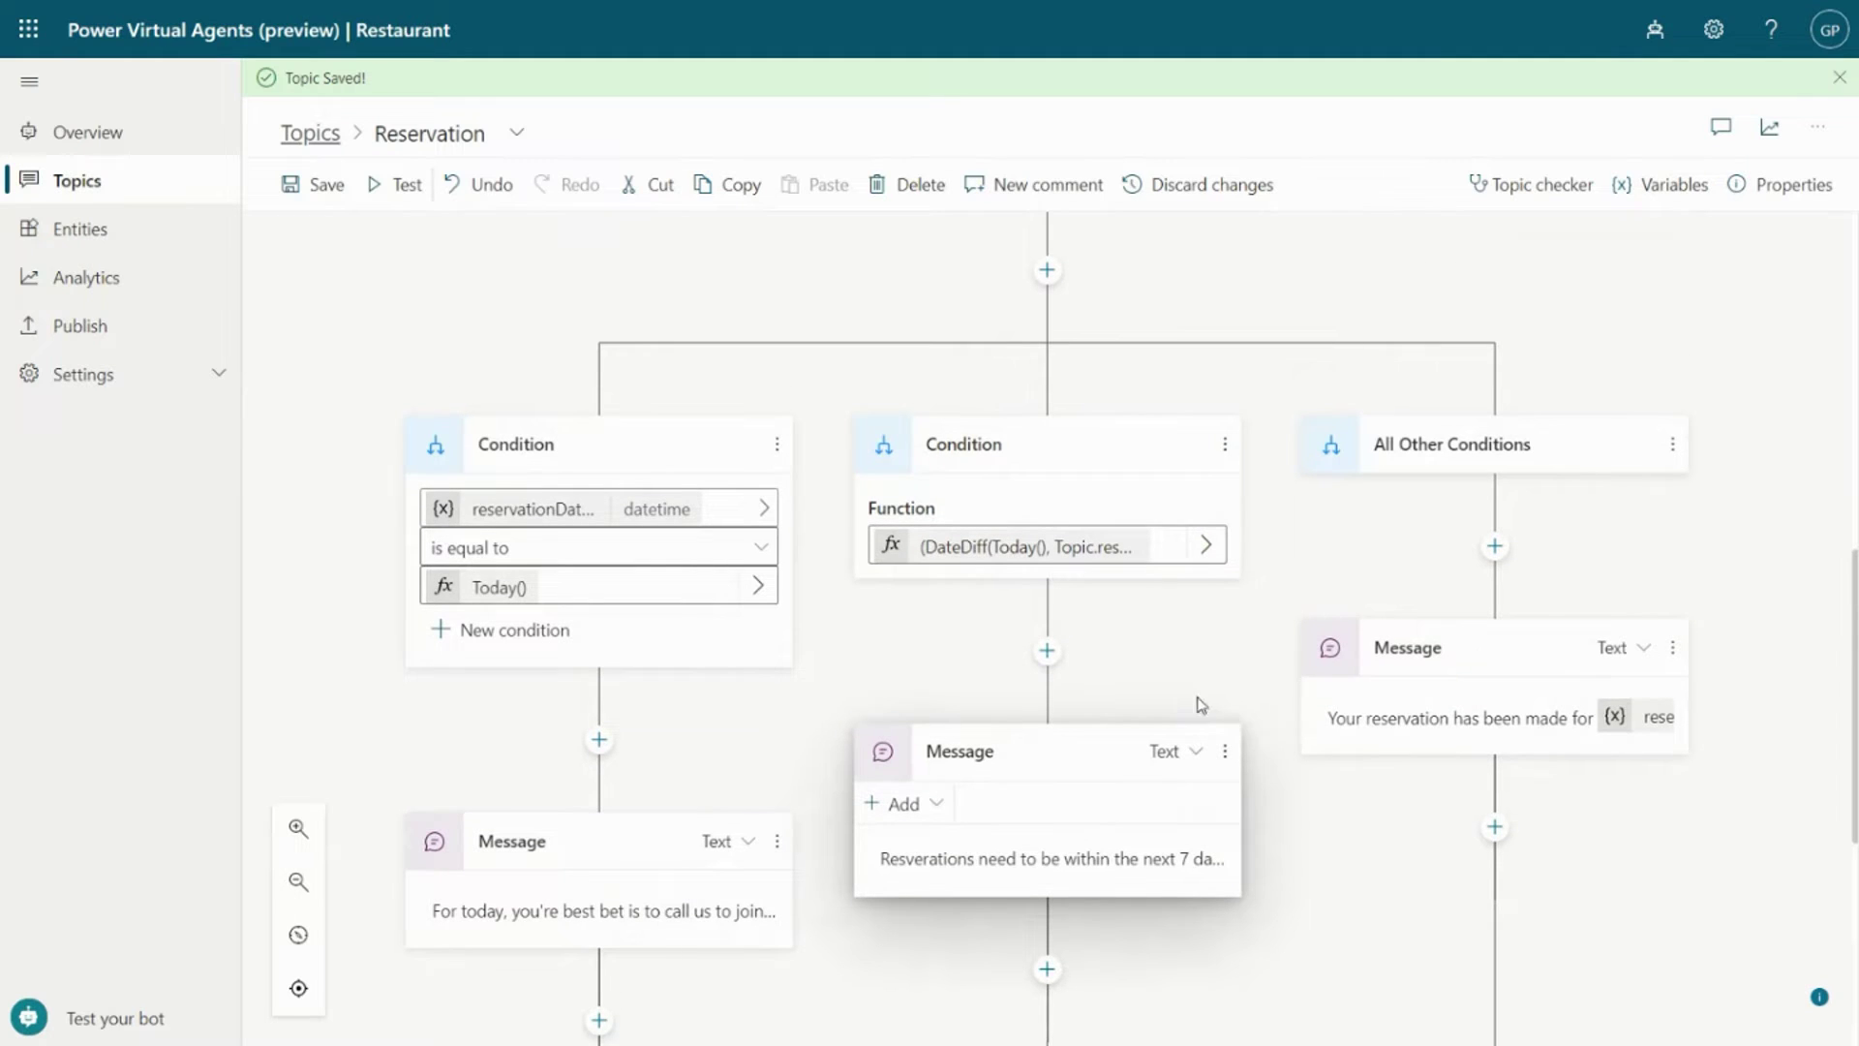
Save the Reservation topic and restart the conversation in the Test bot pane.
click(341, 198)
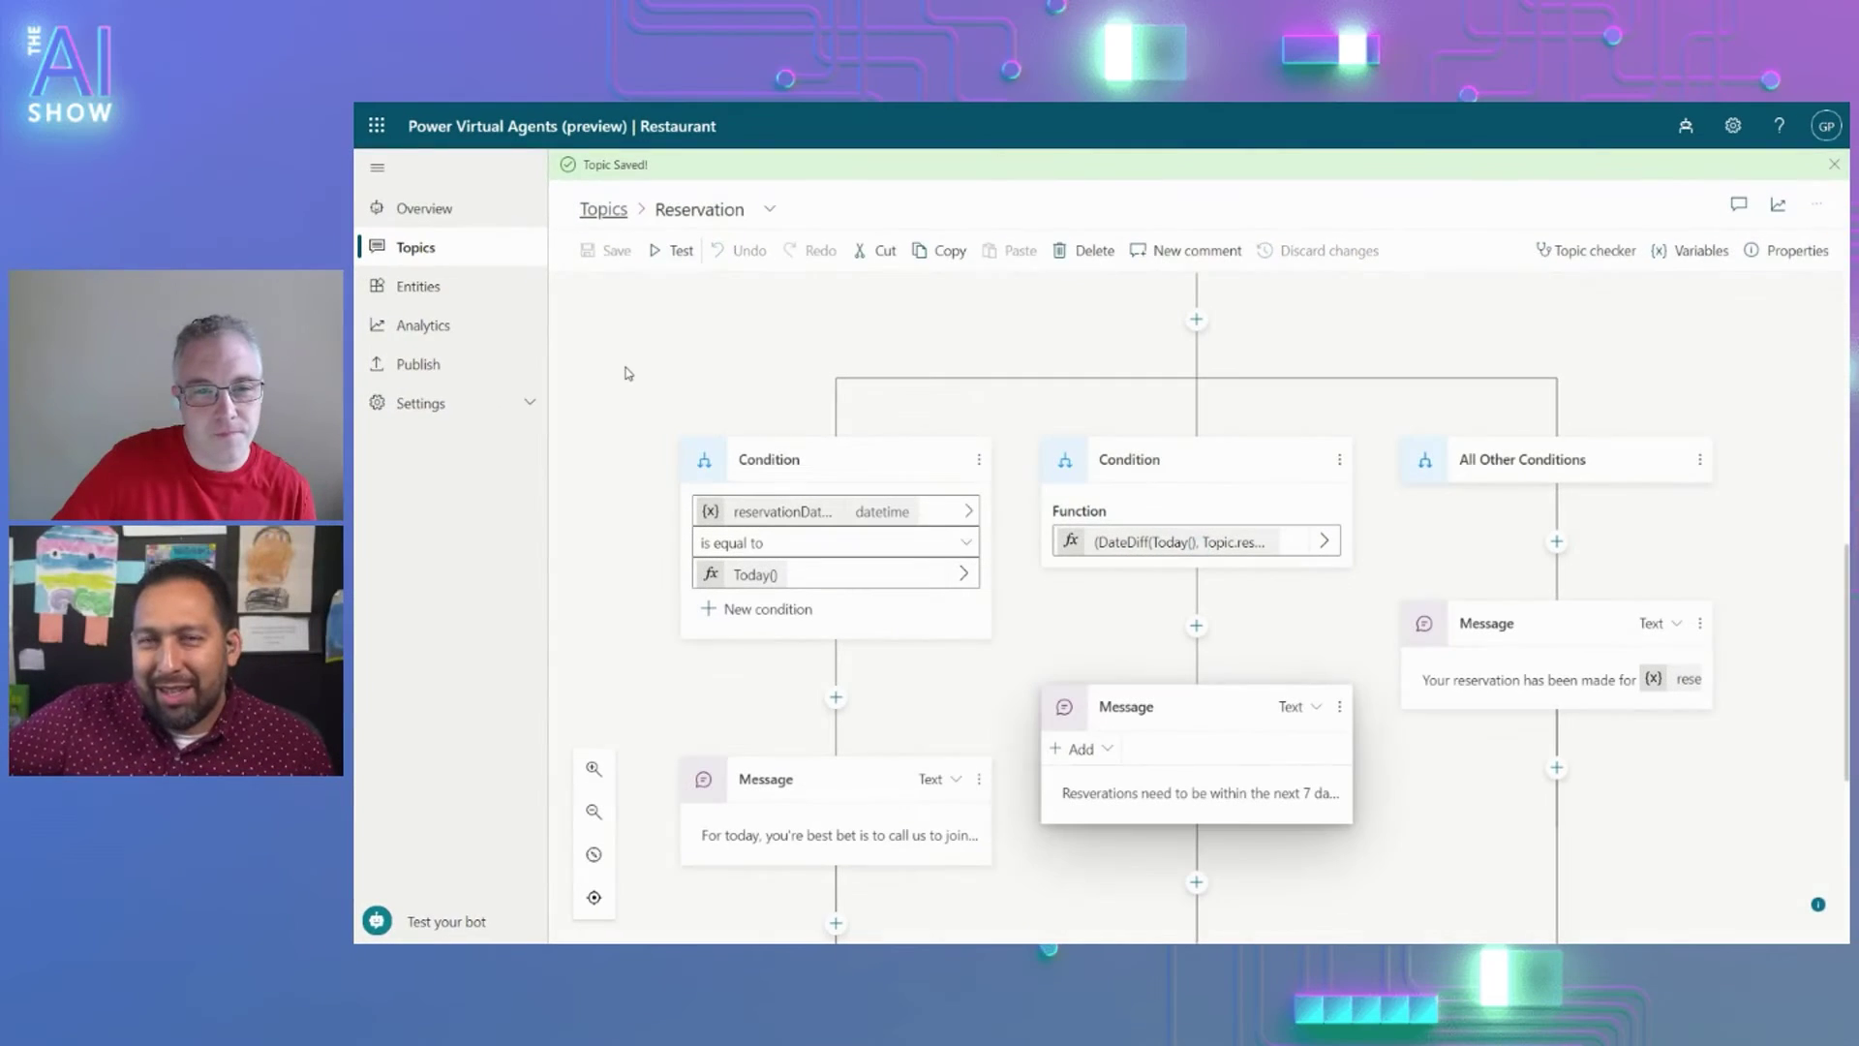
click(681, 252)
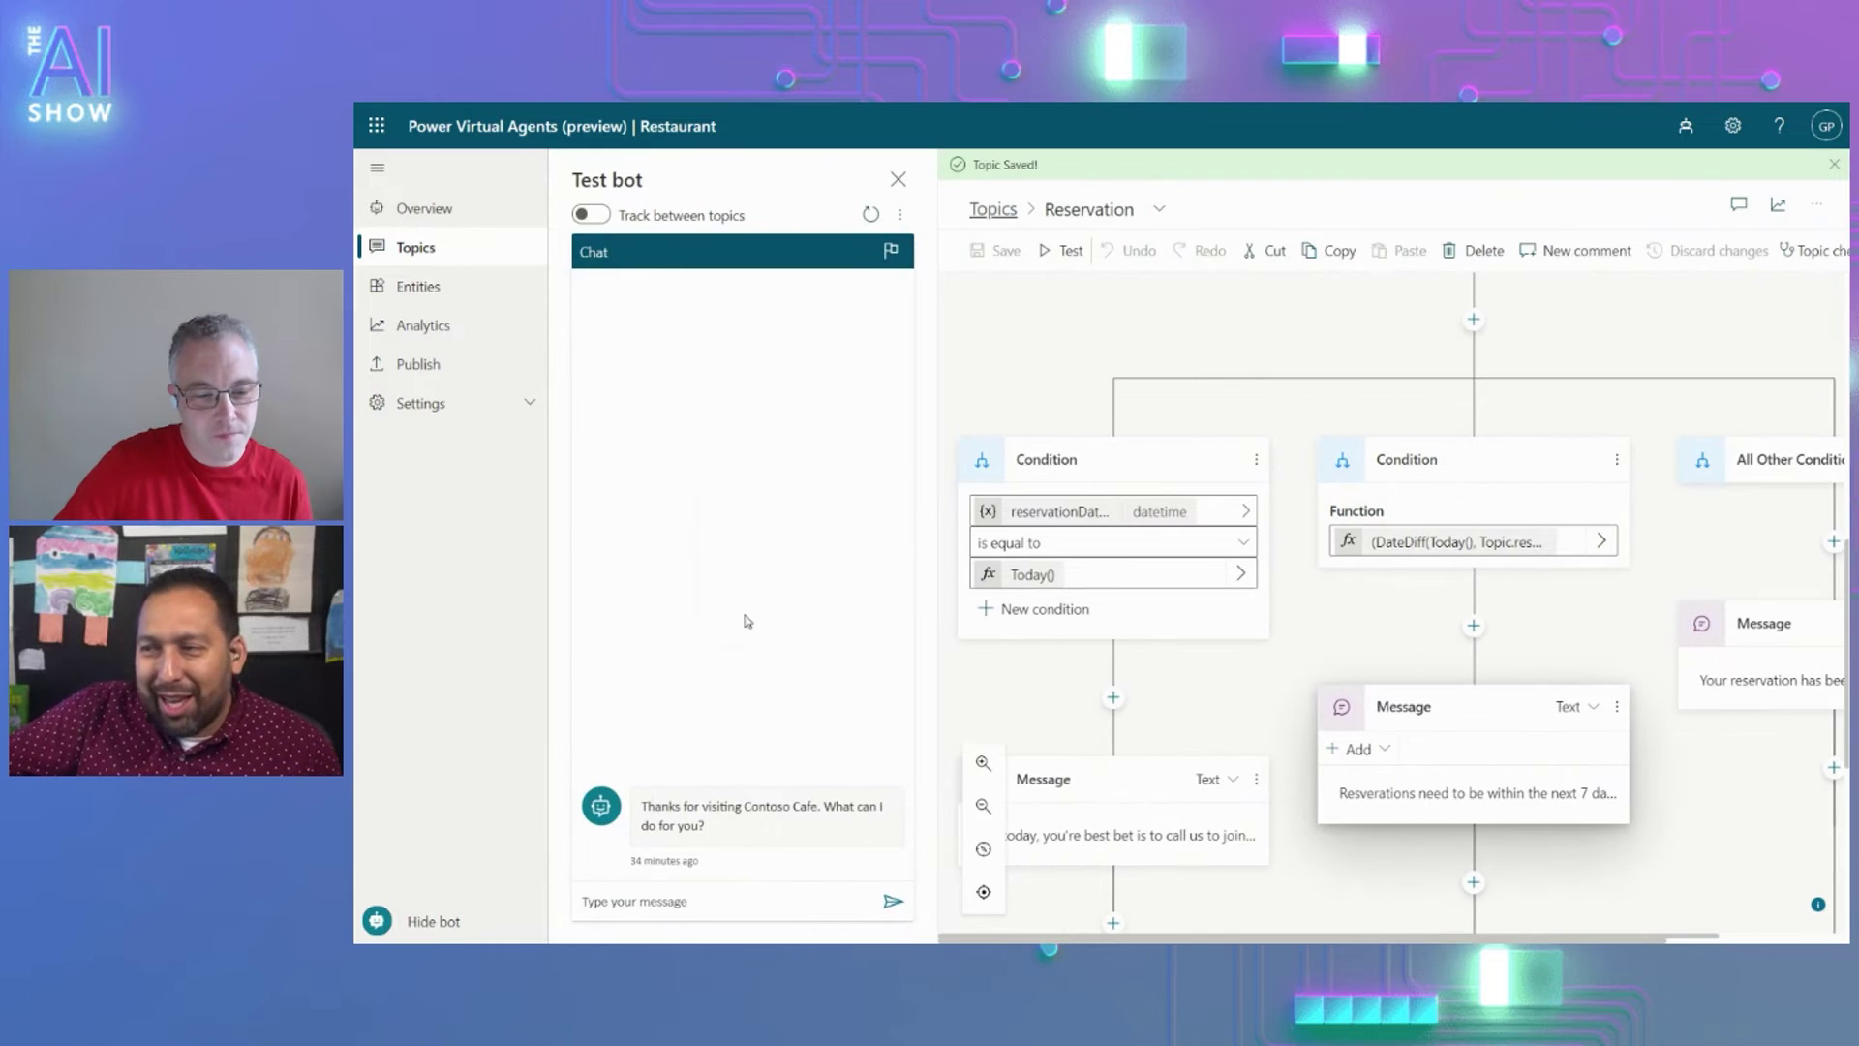
click(871, 216)
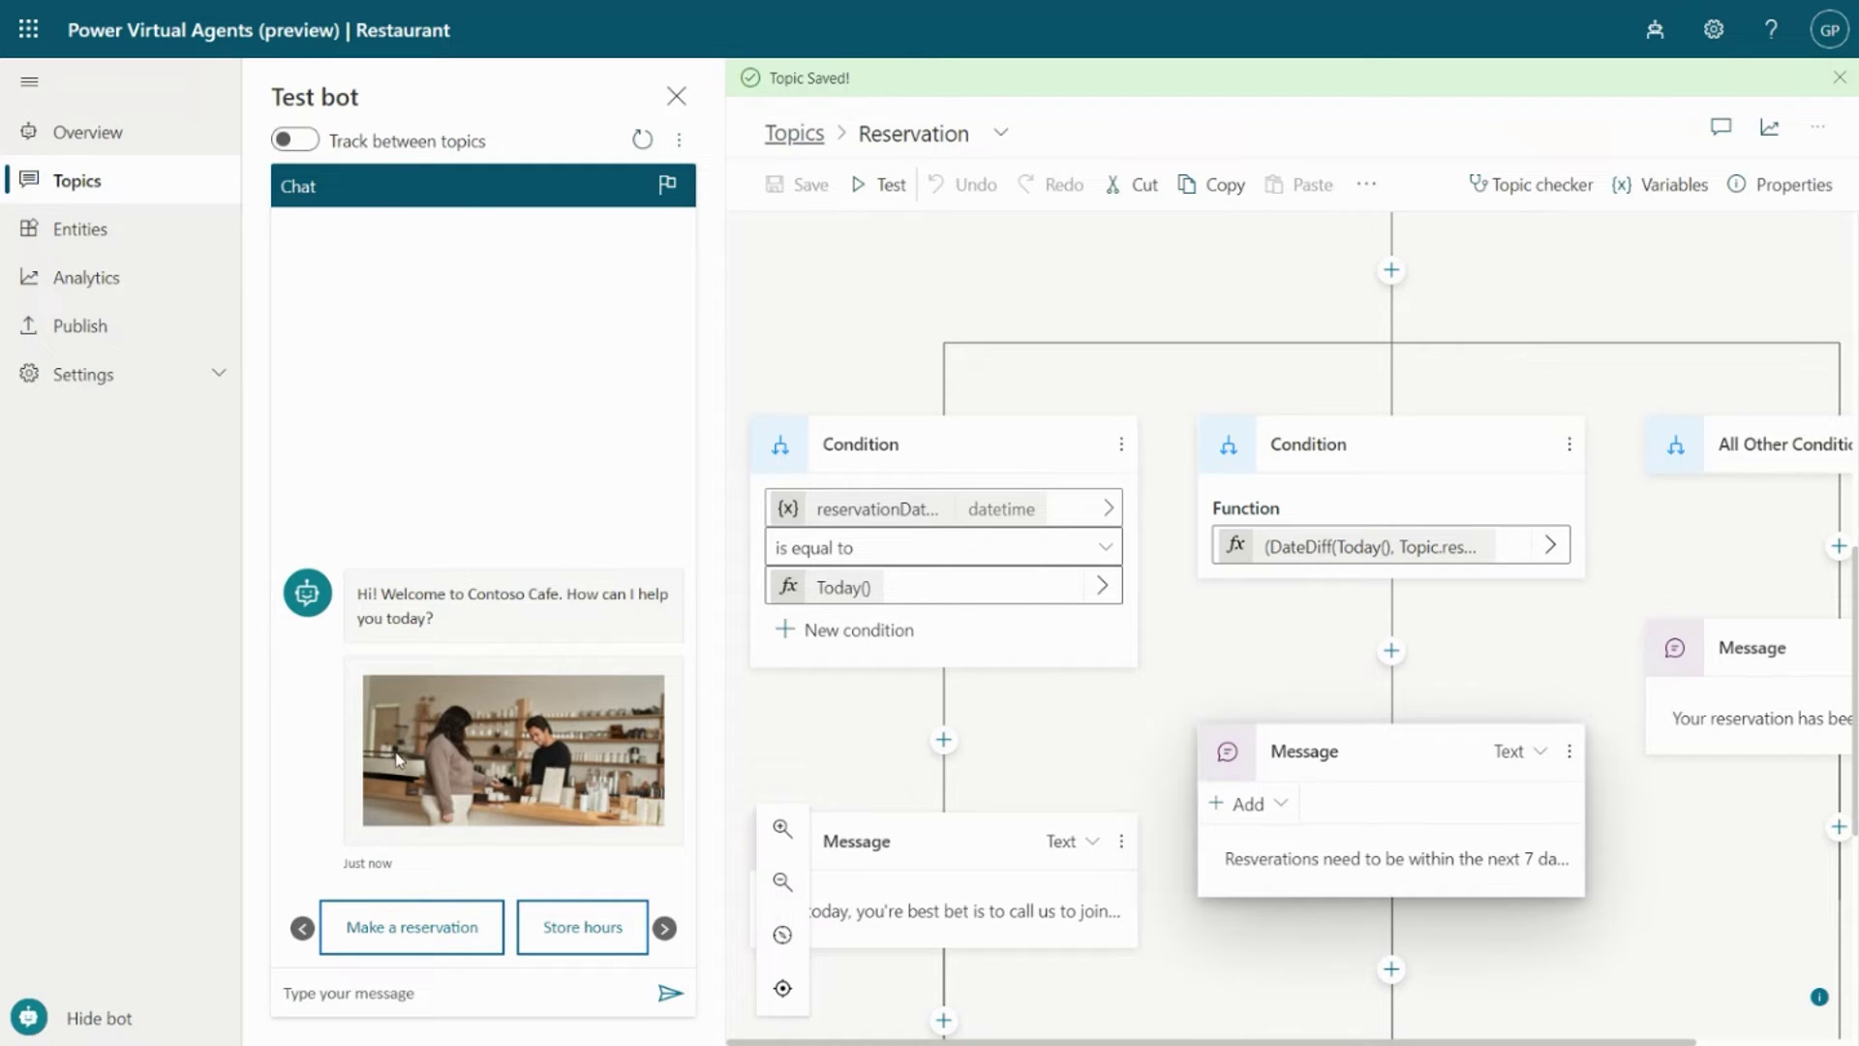
In the test chat, start 'Make a reservation' and request June 30th 2022, receiving the 7-day limit reply.
click(407, 919)
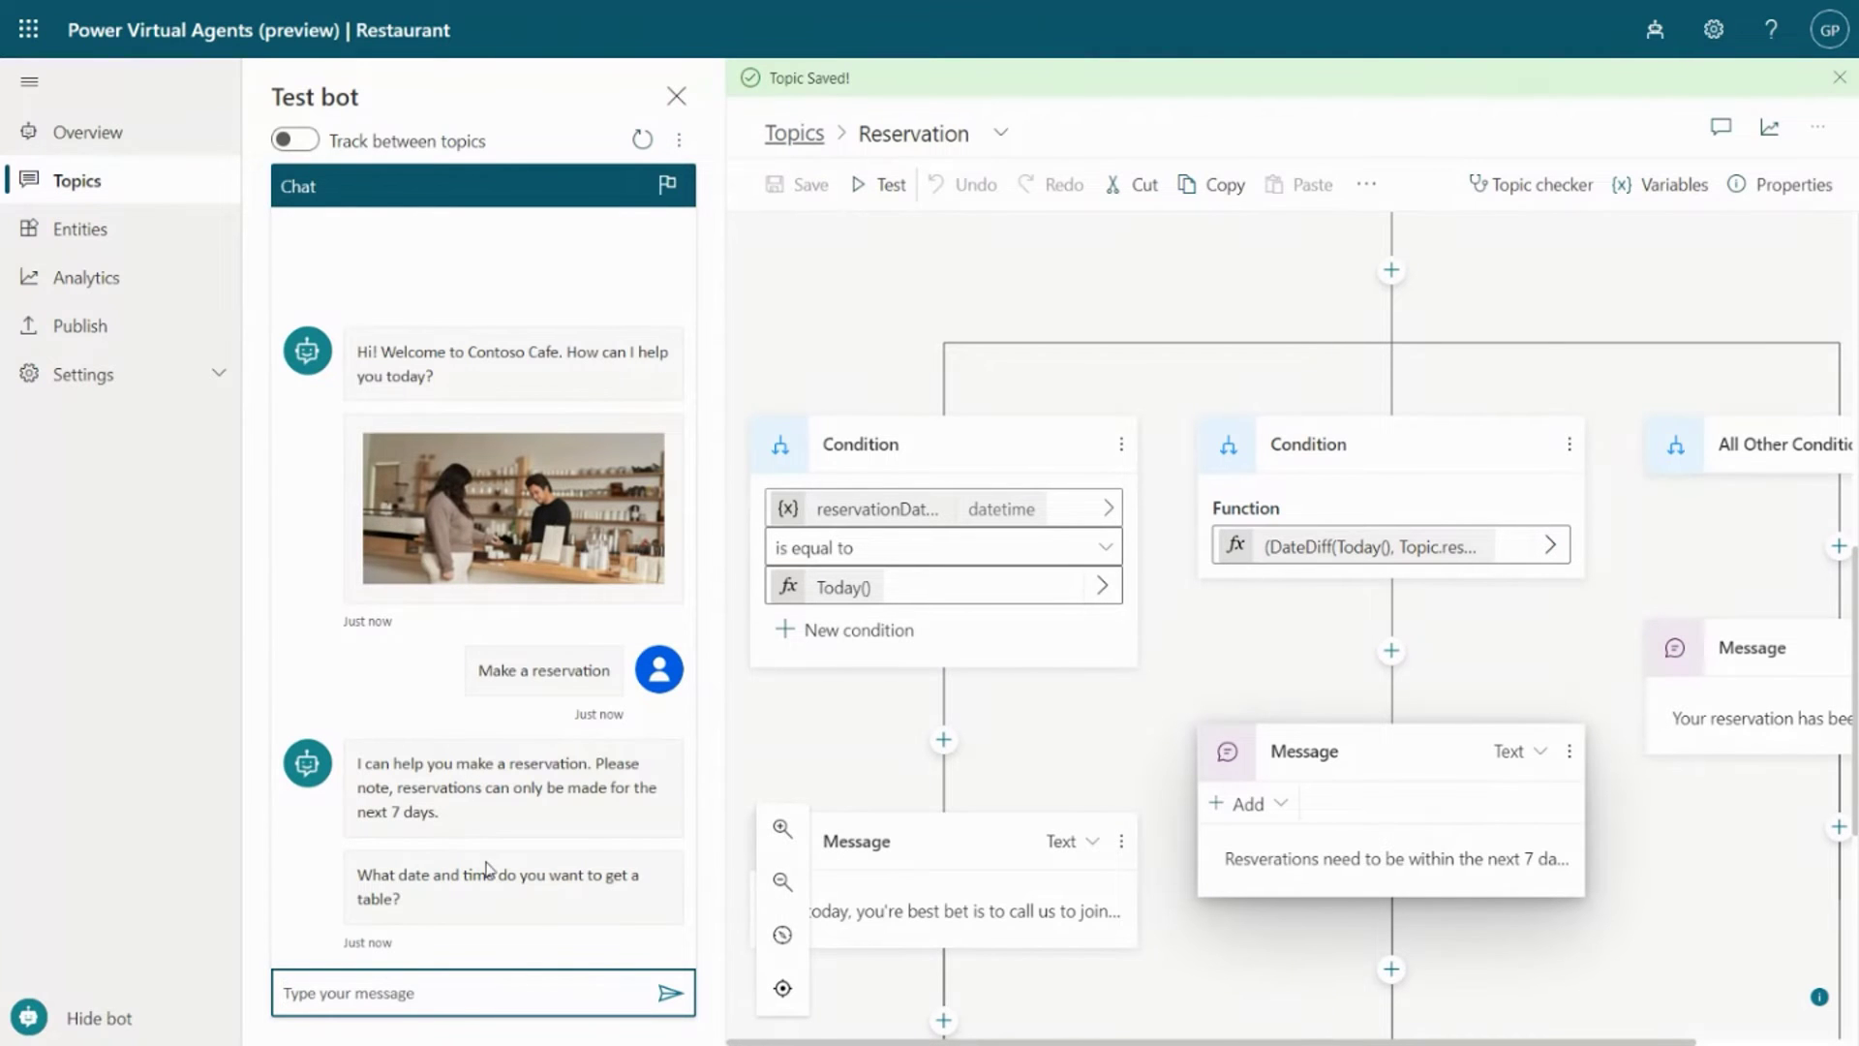
click(464, 992)
text(June 30th 2022)
key(Return)
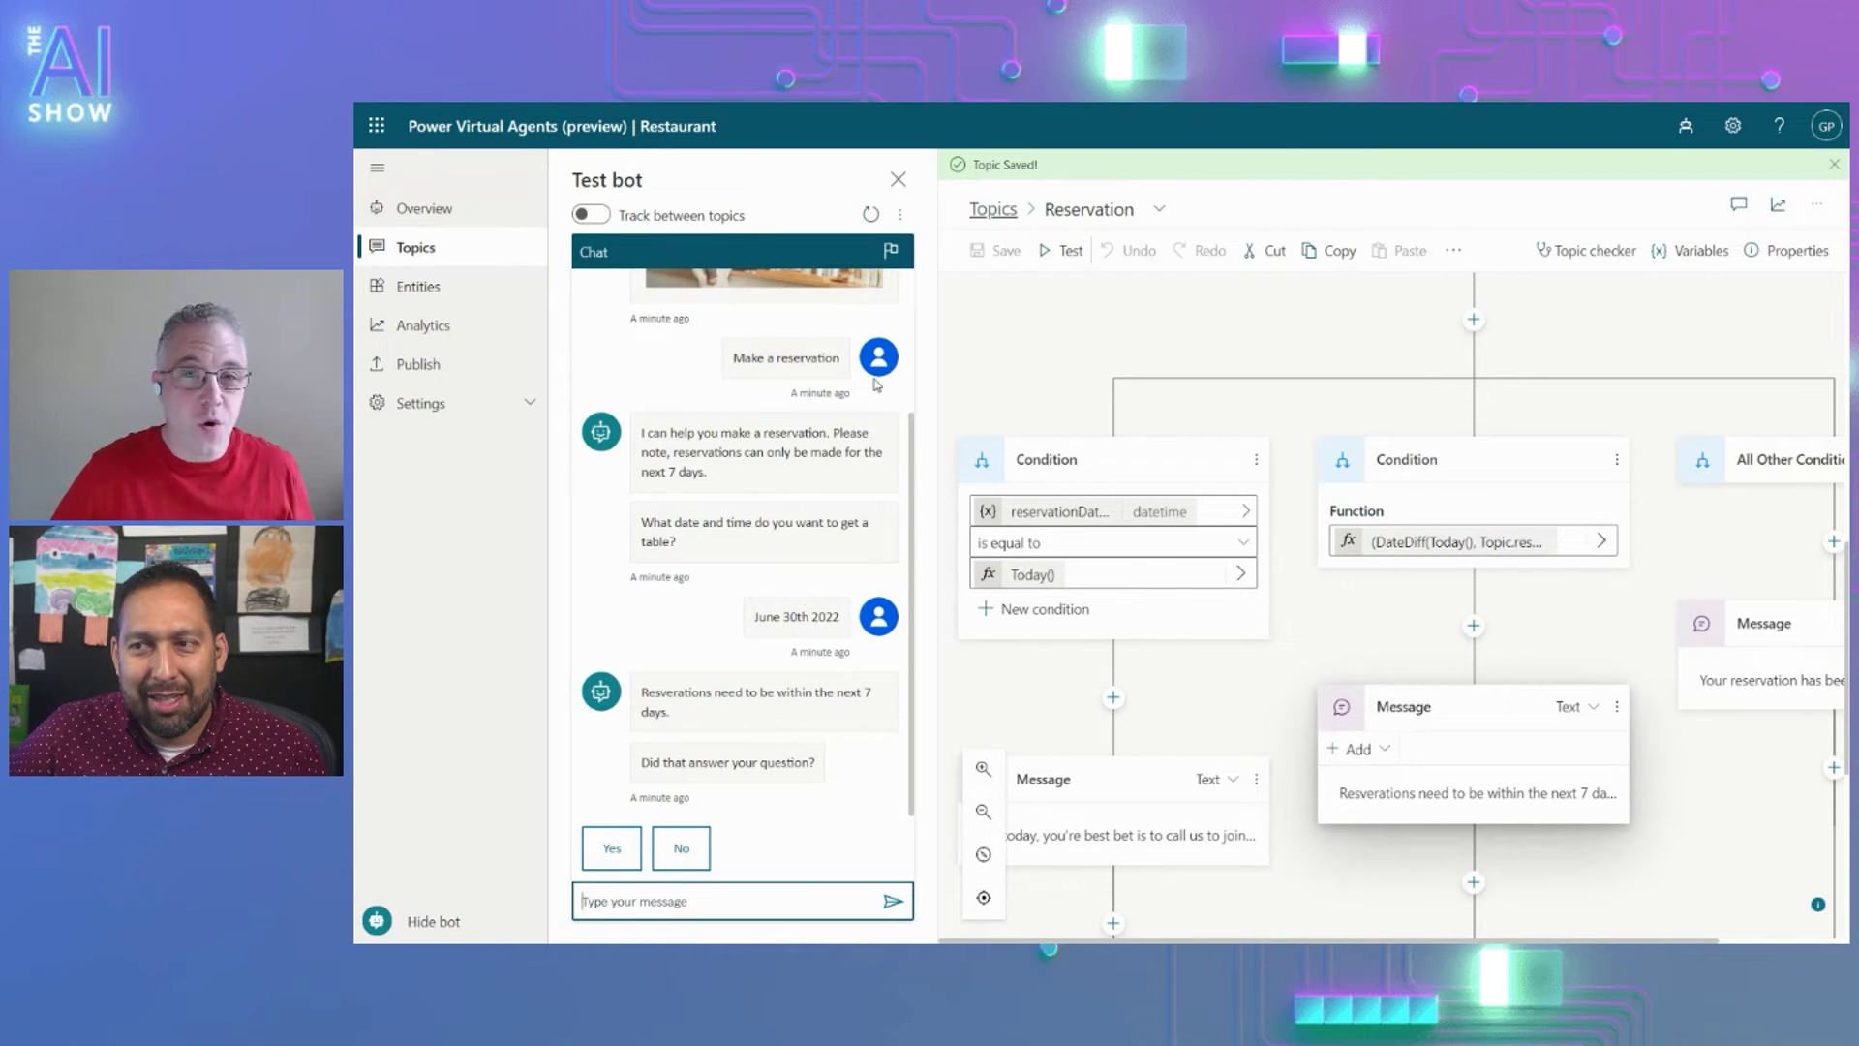
Close the Test bot chat pane.
click(895, 183)
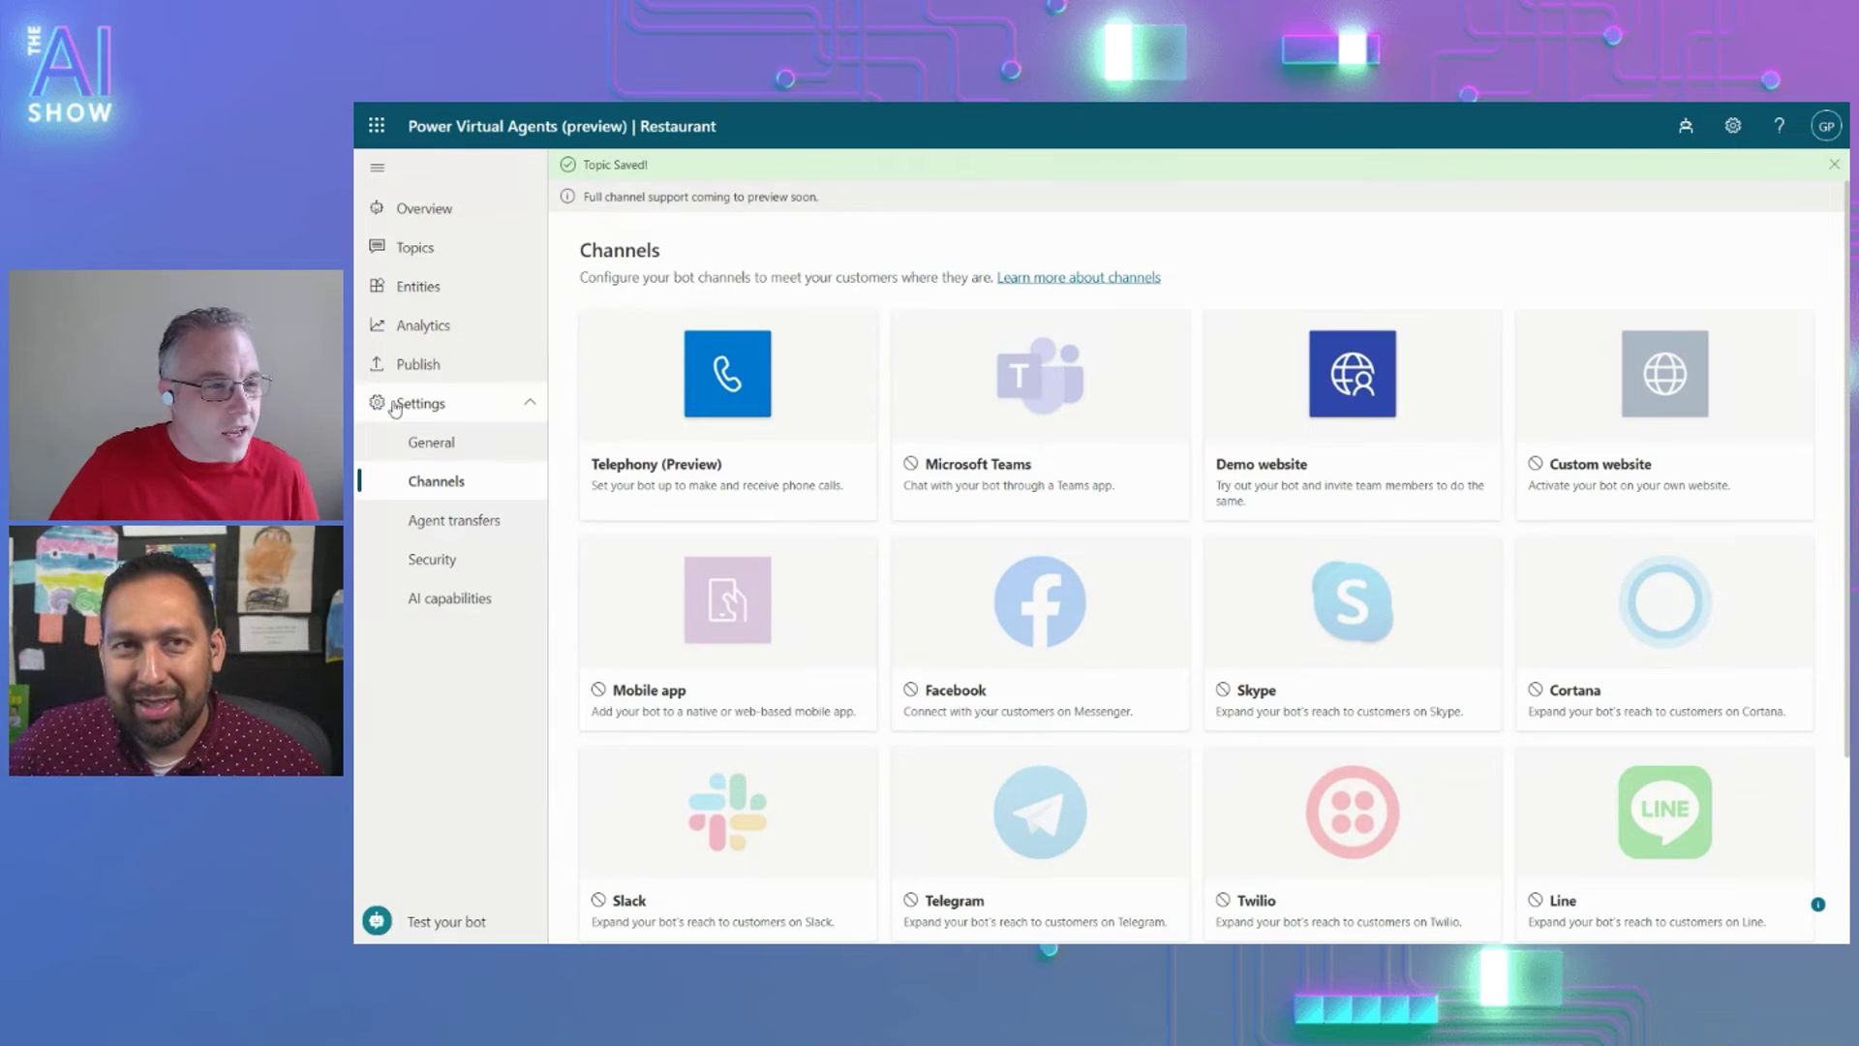
Go to the Topics list and open the Greeting topic to view its message node.
click(412, 249)
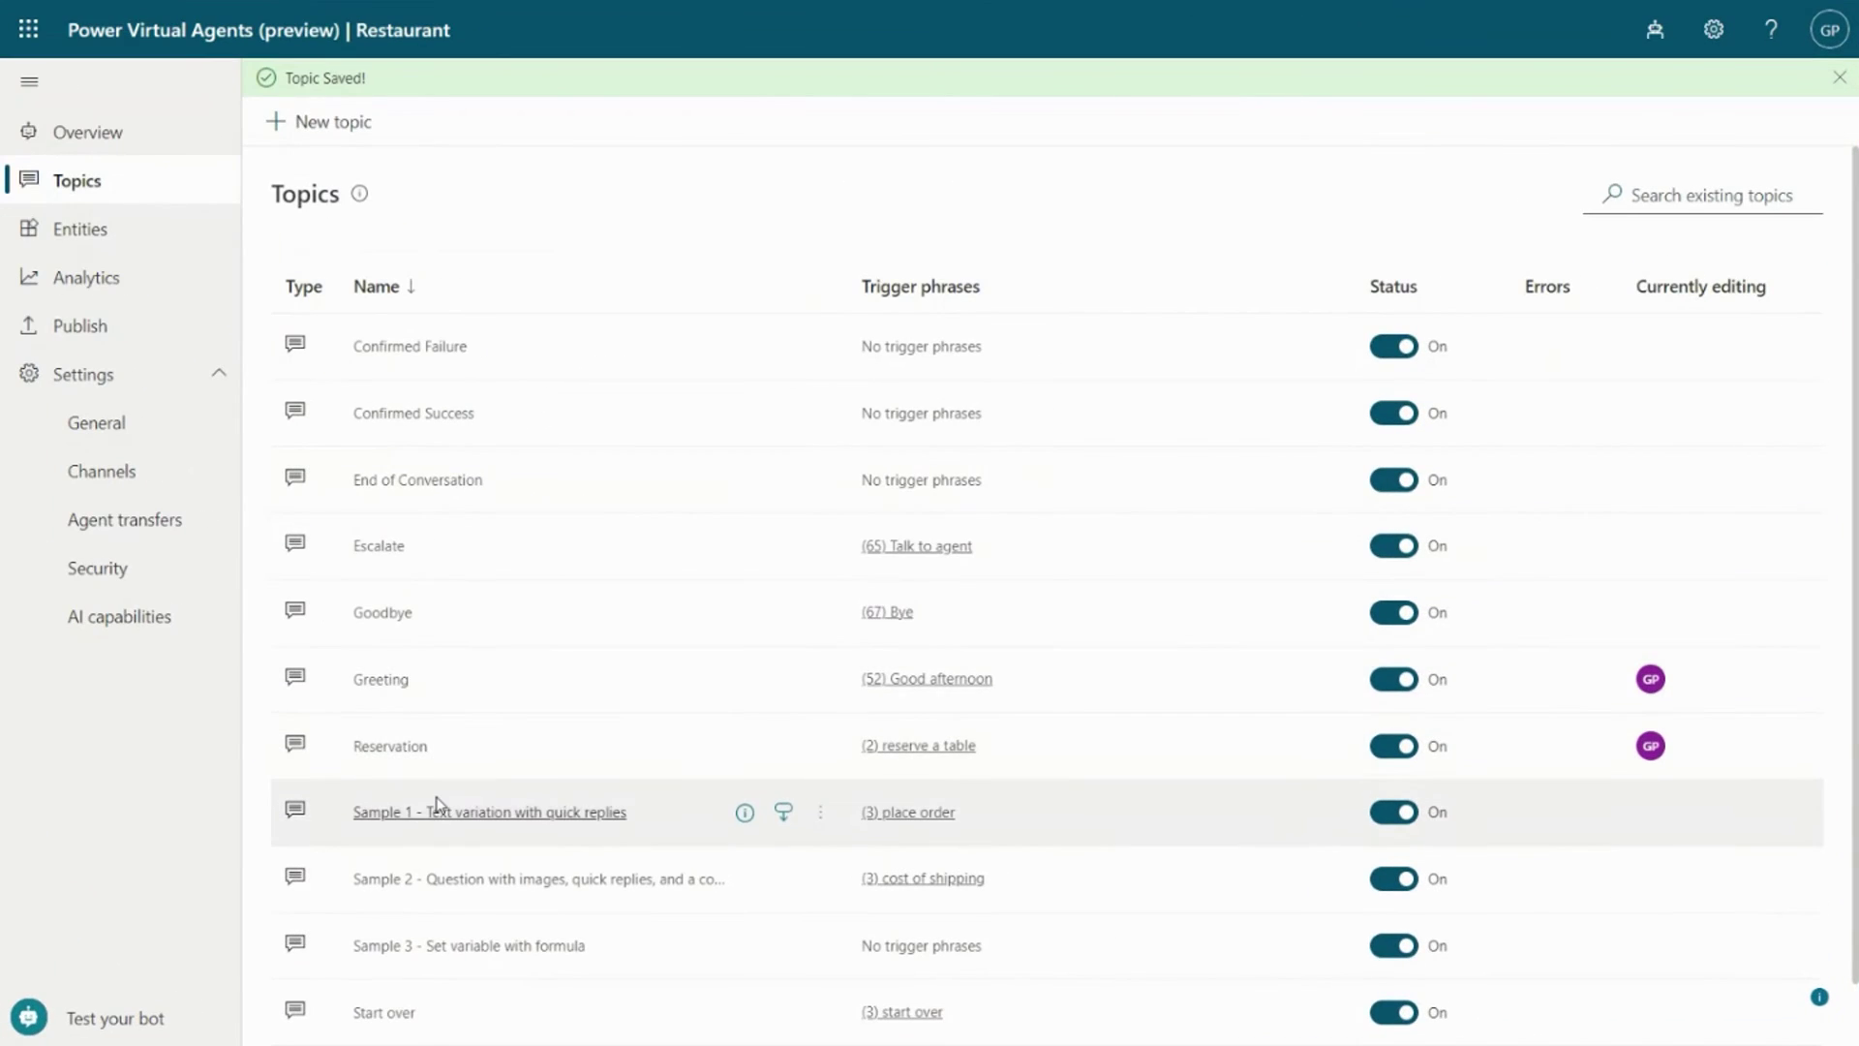
scroll(437, 803, down, 1)
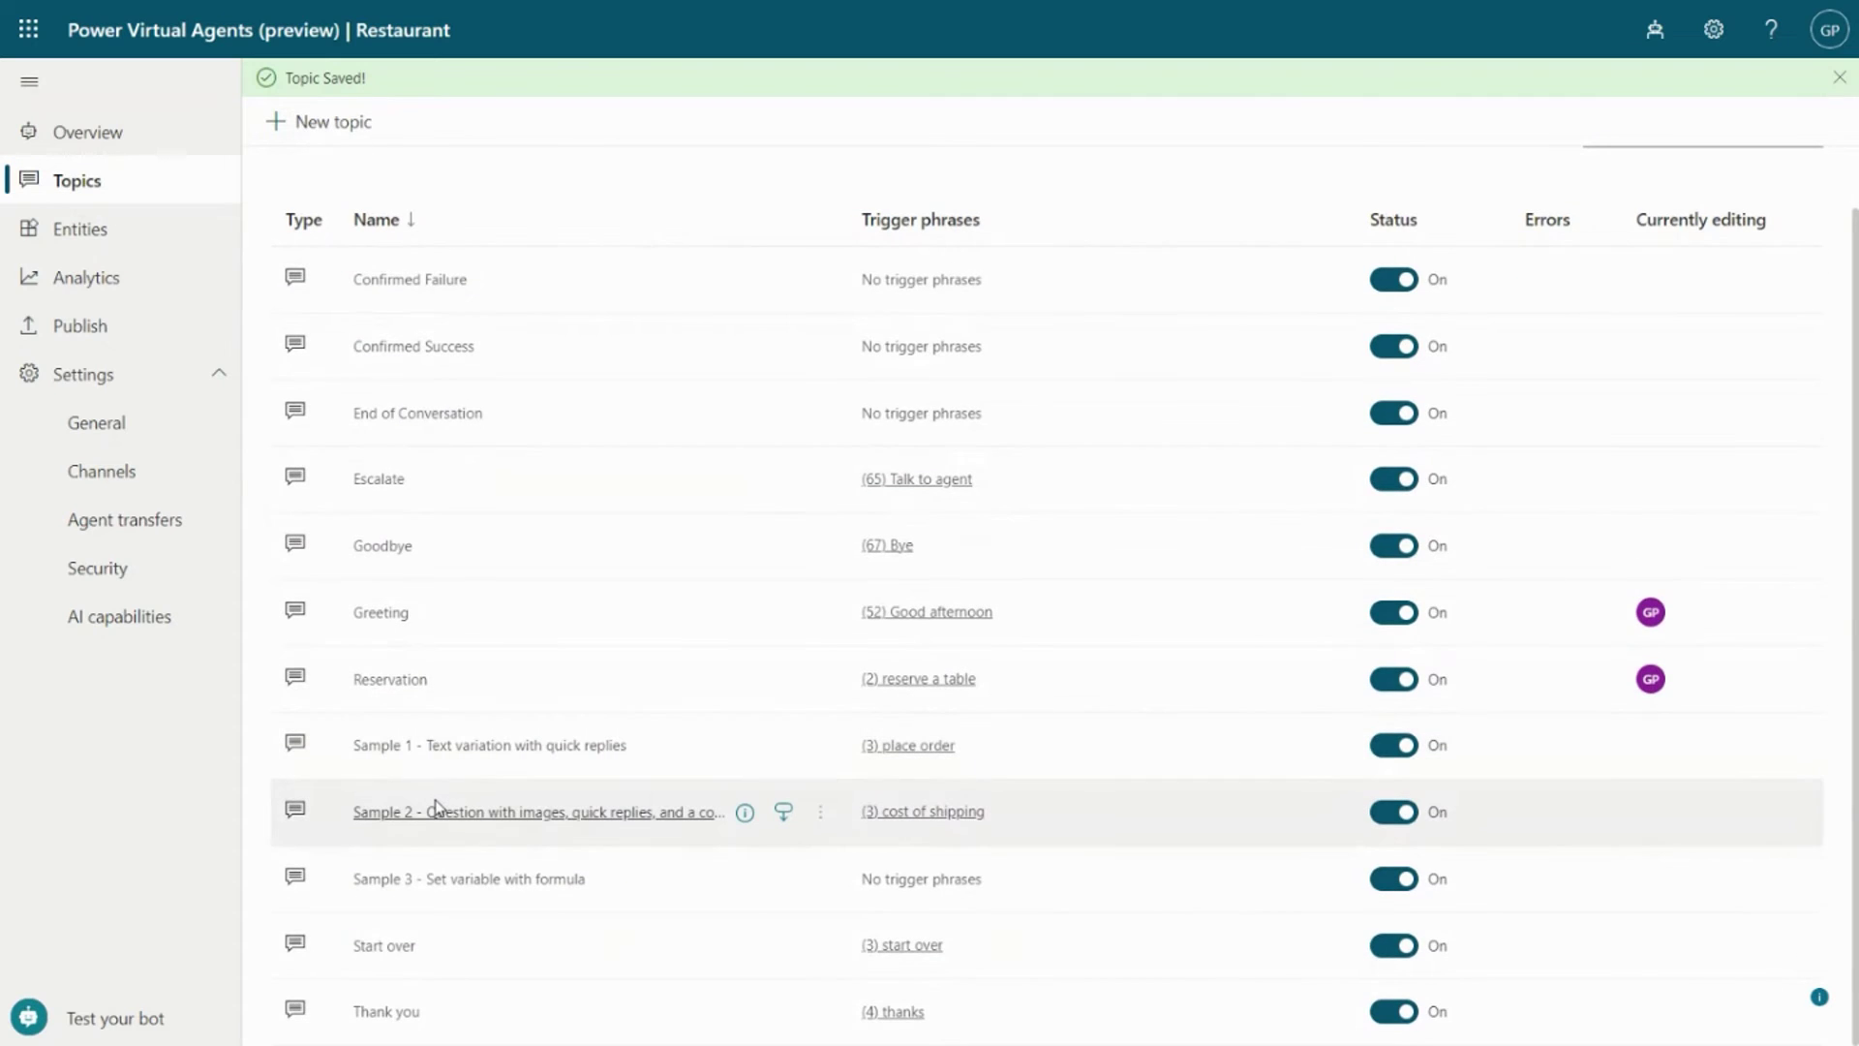
scroll(438, 807, up, 1)
scroll(431, 807, down, 1)
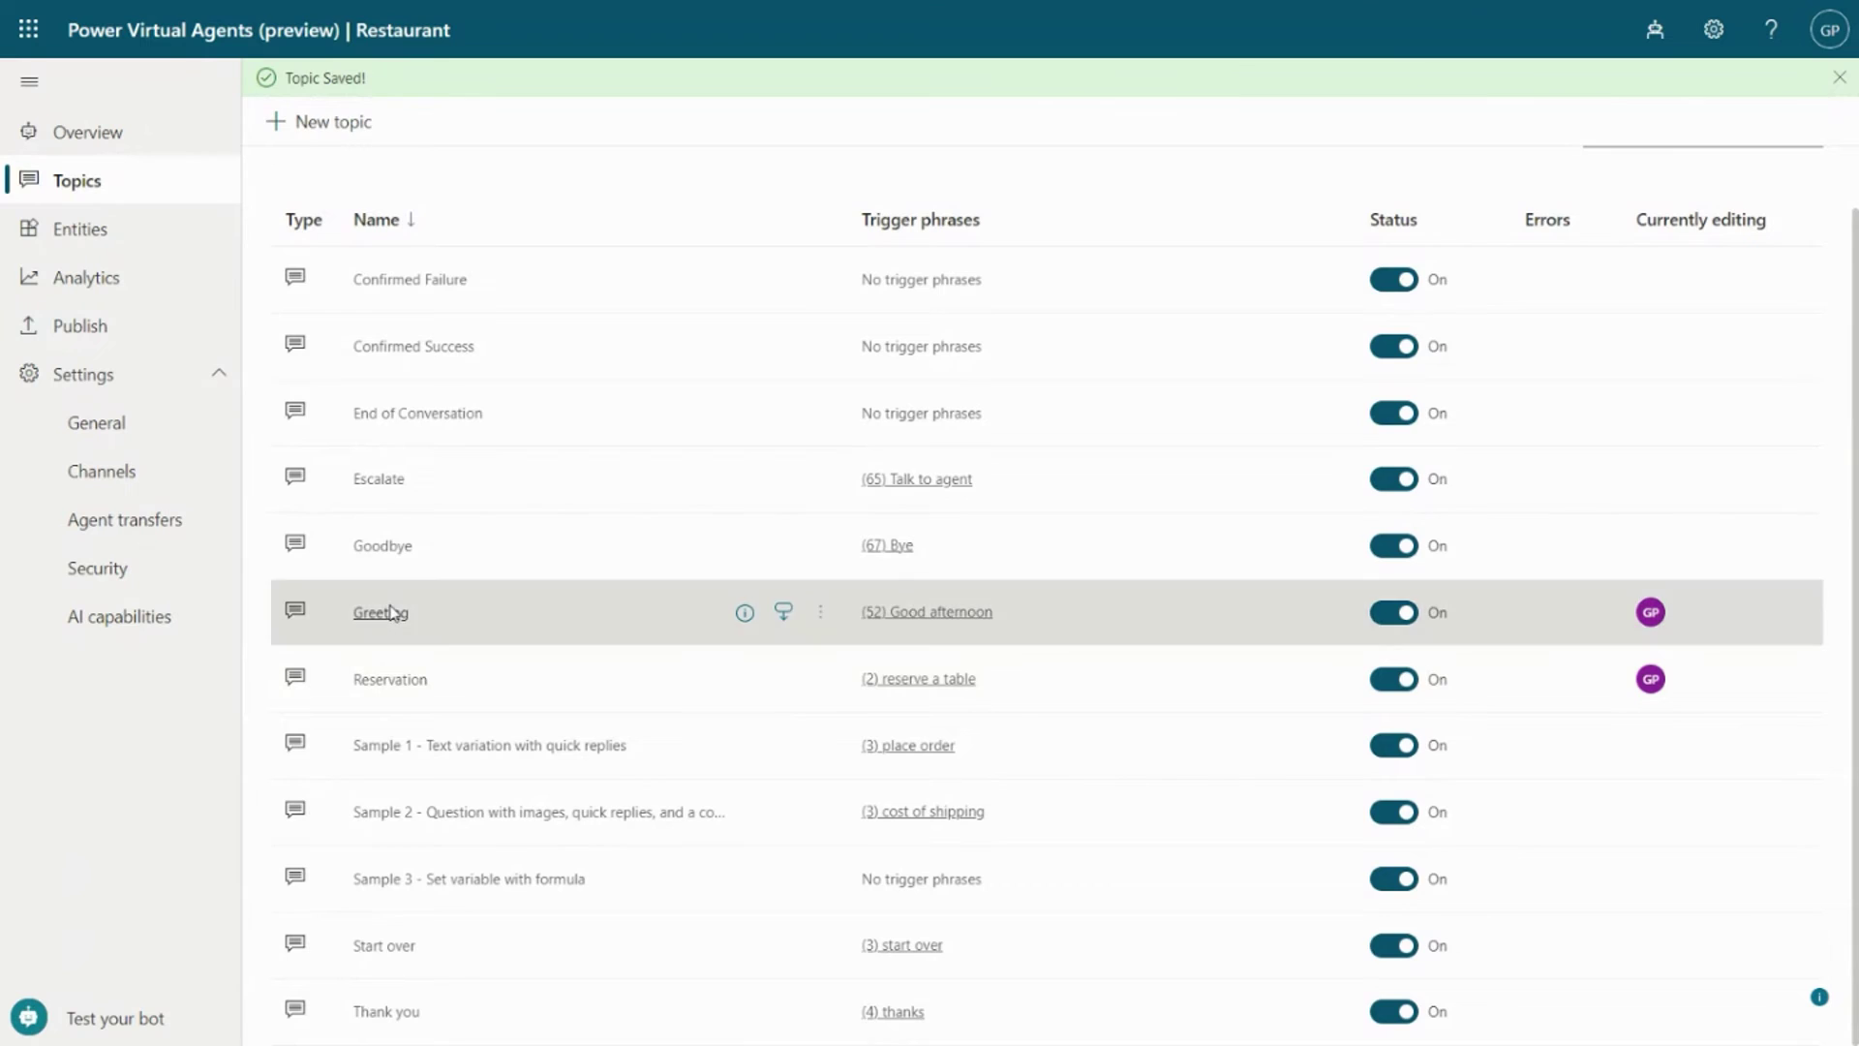
click(382, 613)
scroll(1196, 624, down, 4)
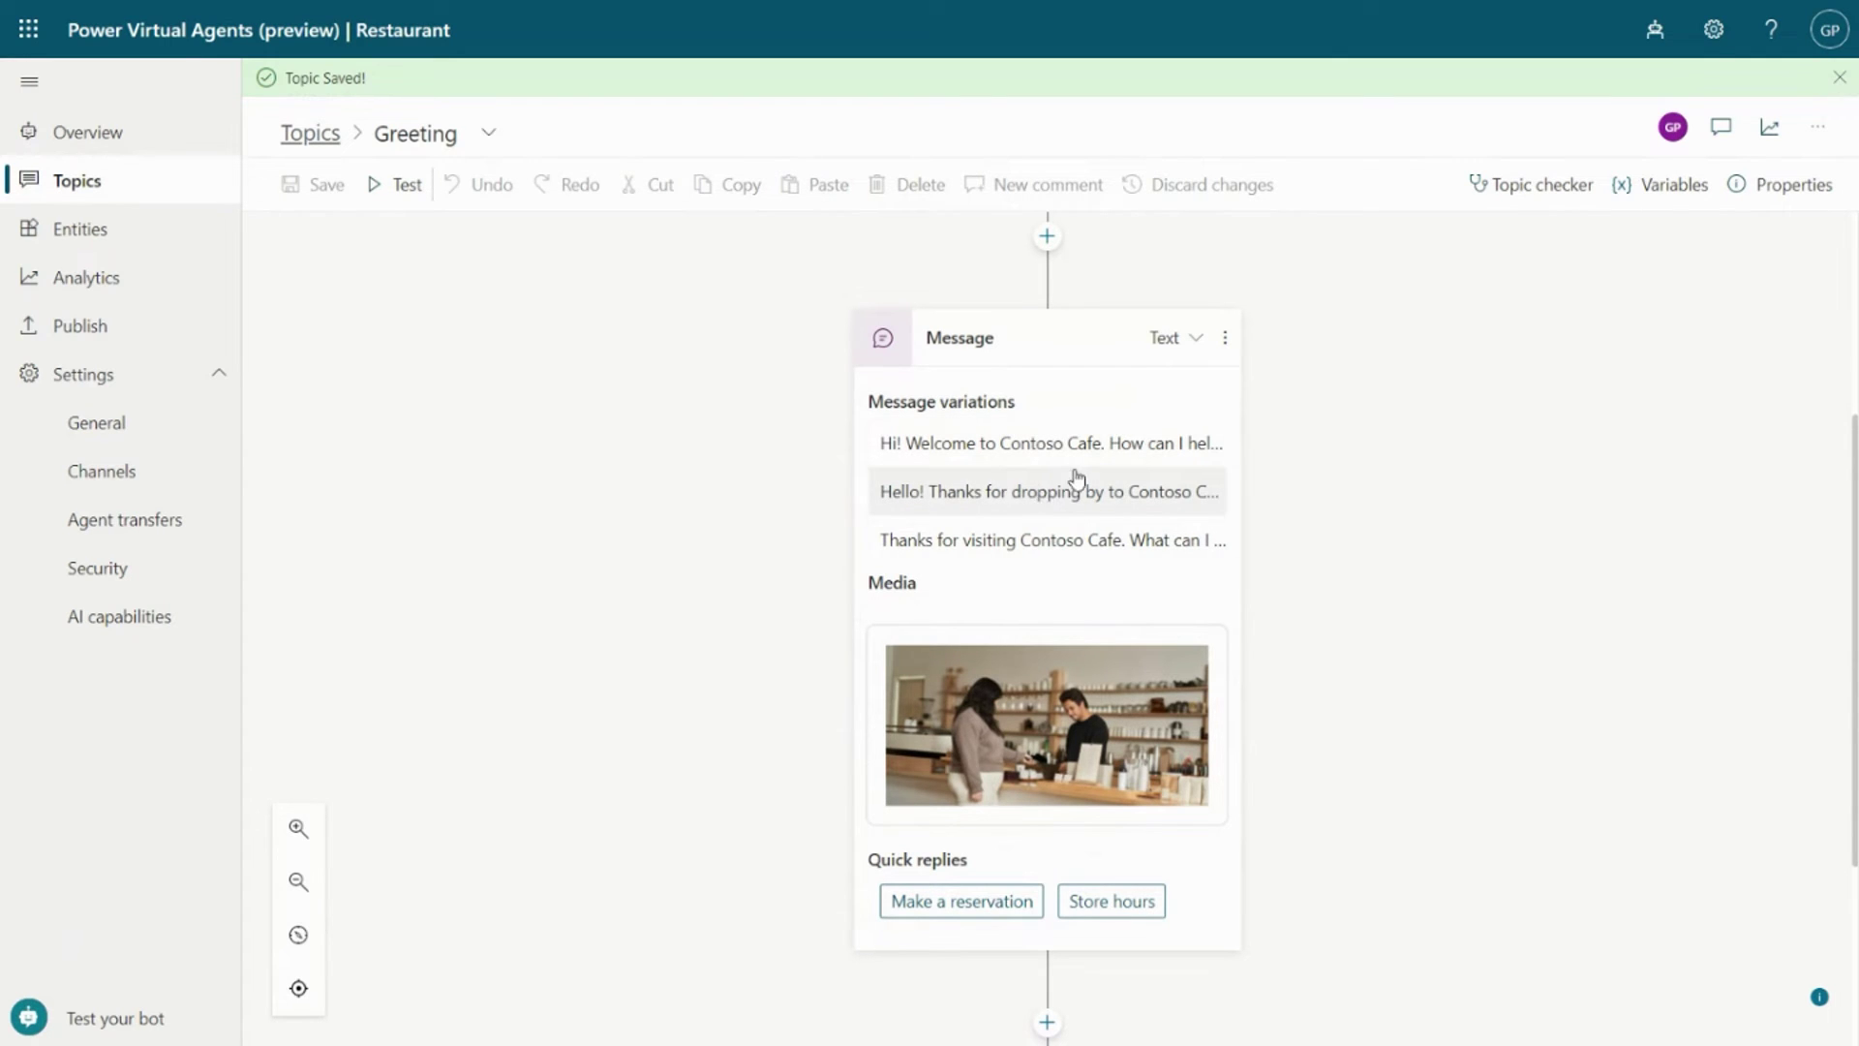
Switch the Greeting message to Speech and add the variation 'Thanks for calling Contoso Cafe. How can I help?' plus a reservation example.
click(1185, 349)
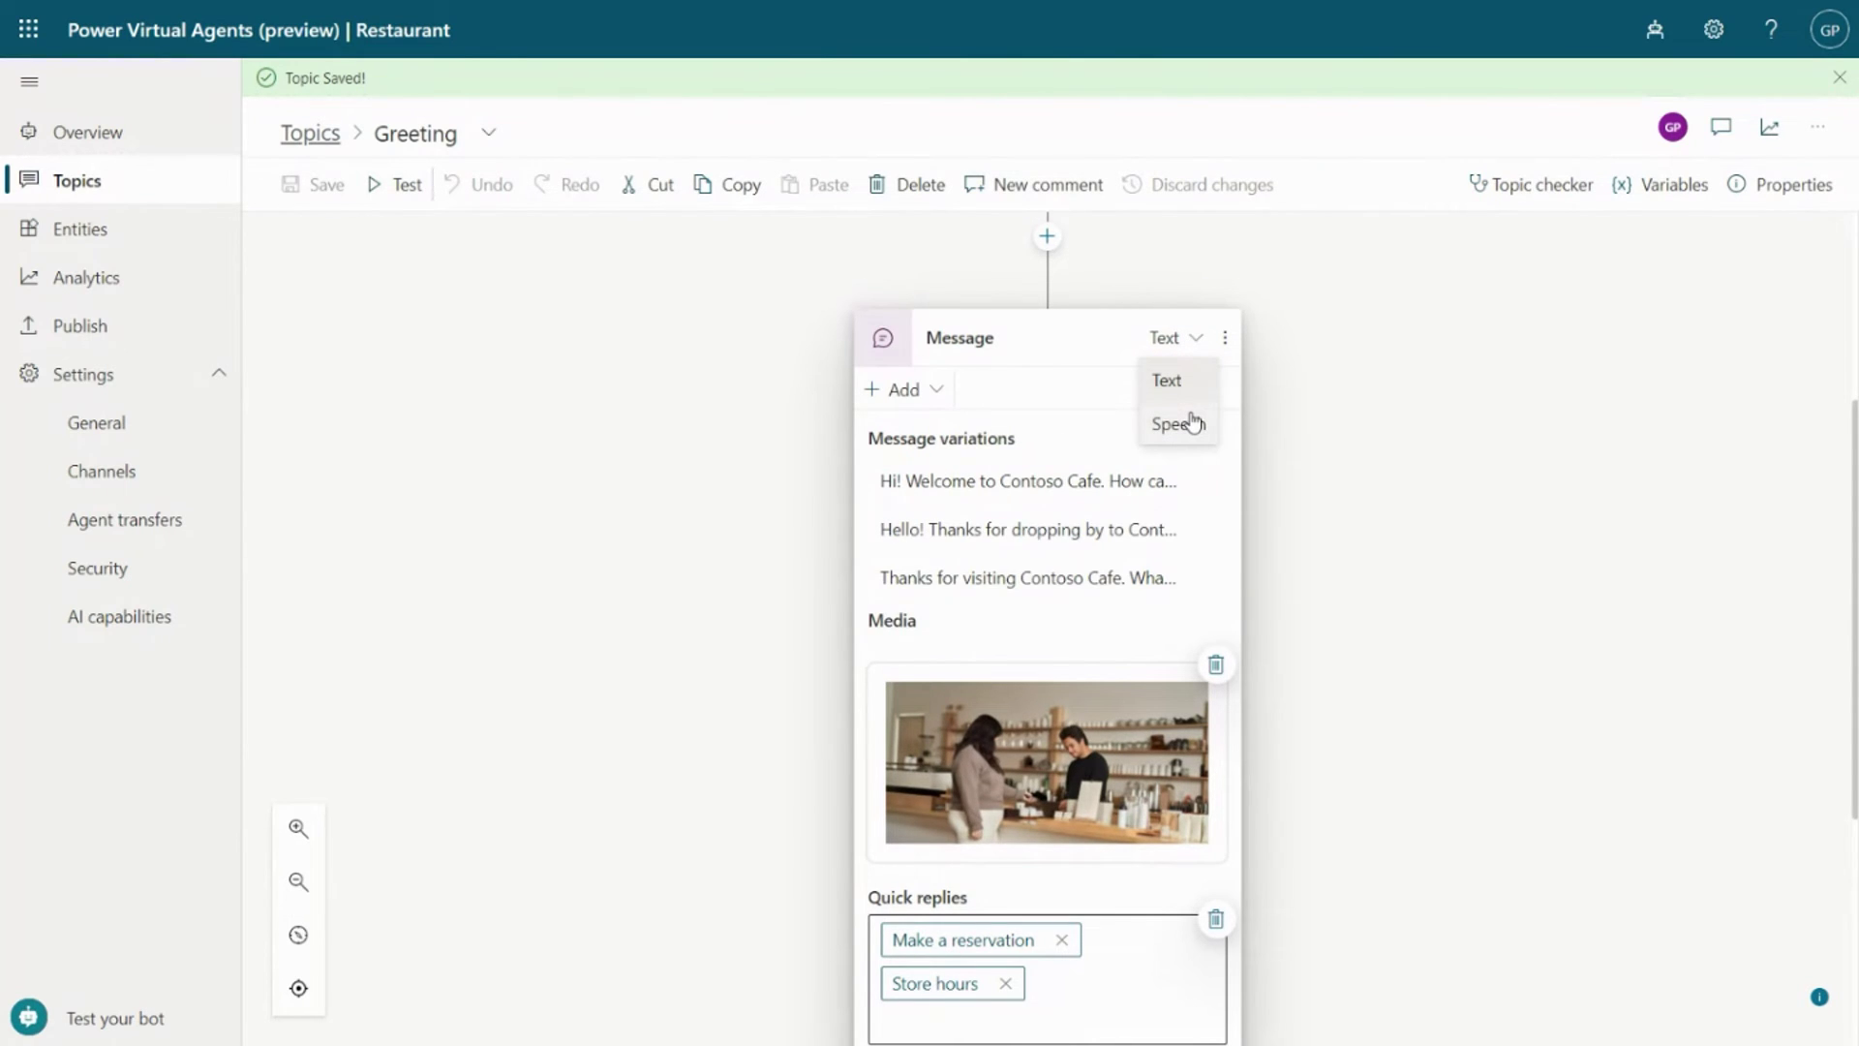
click(1192, 422)
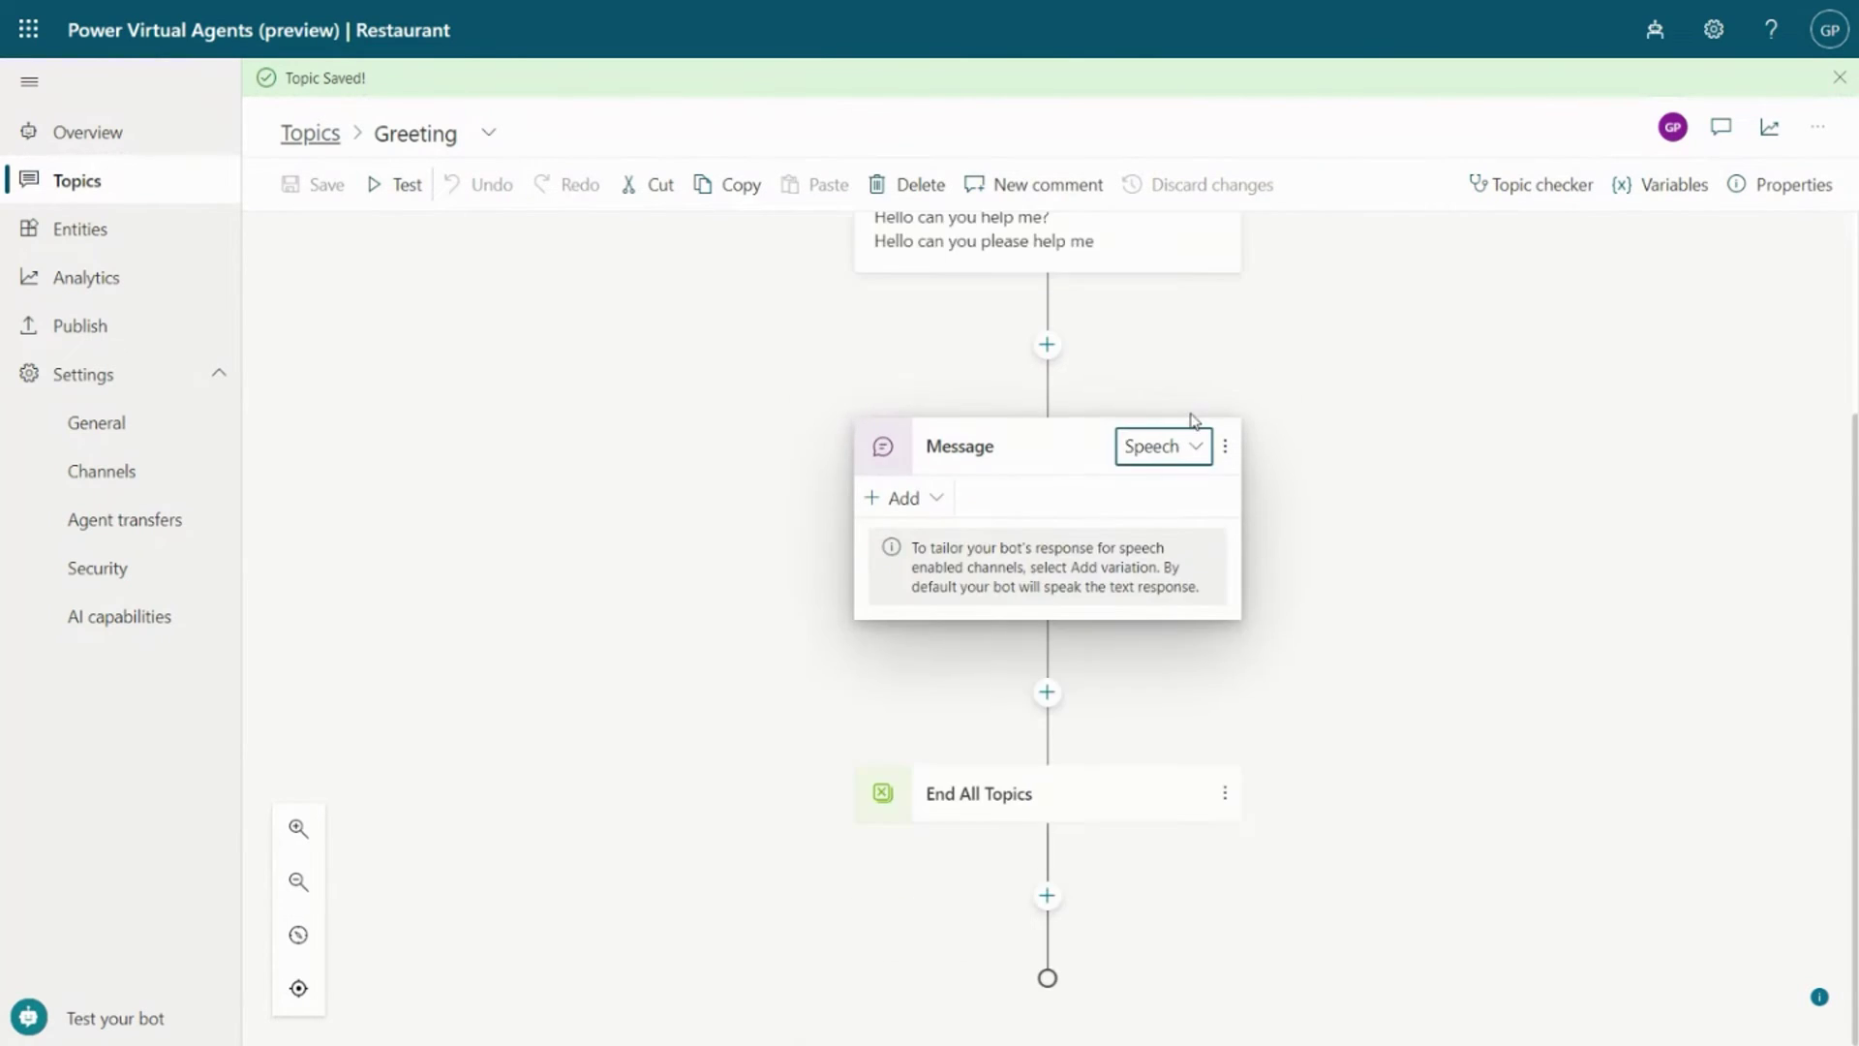
click(932, 510)
click(944, 542)
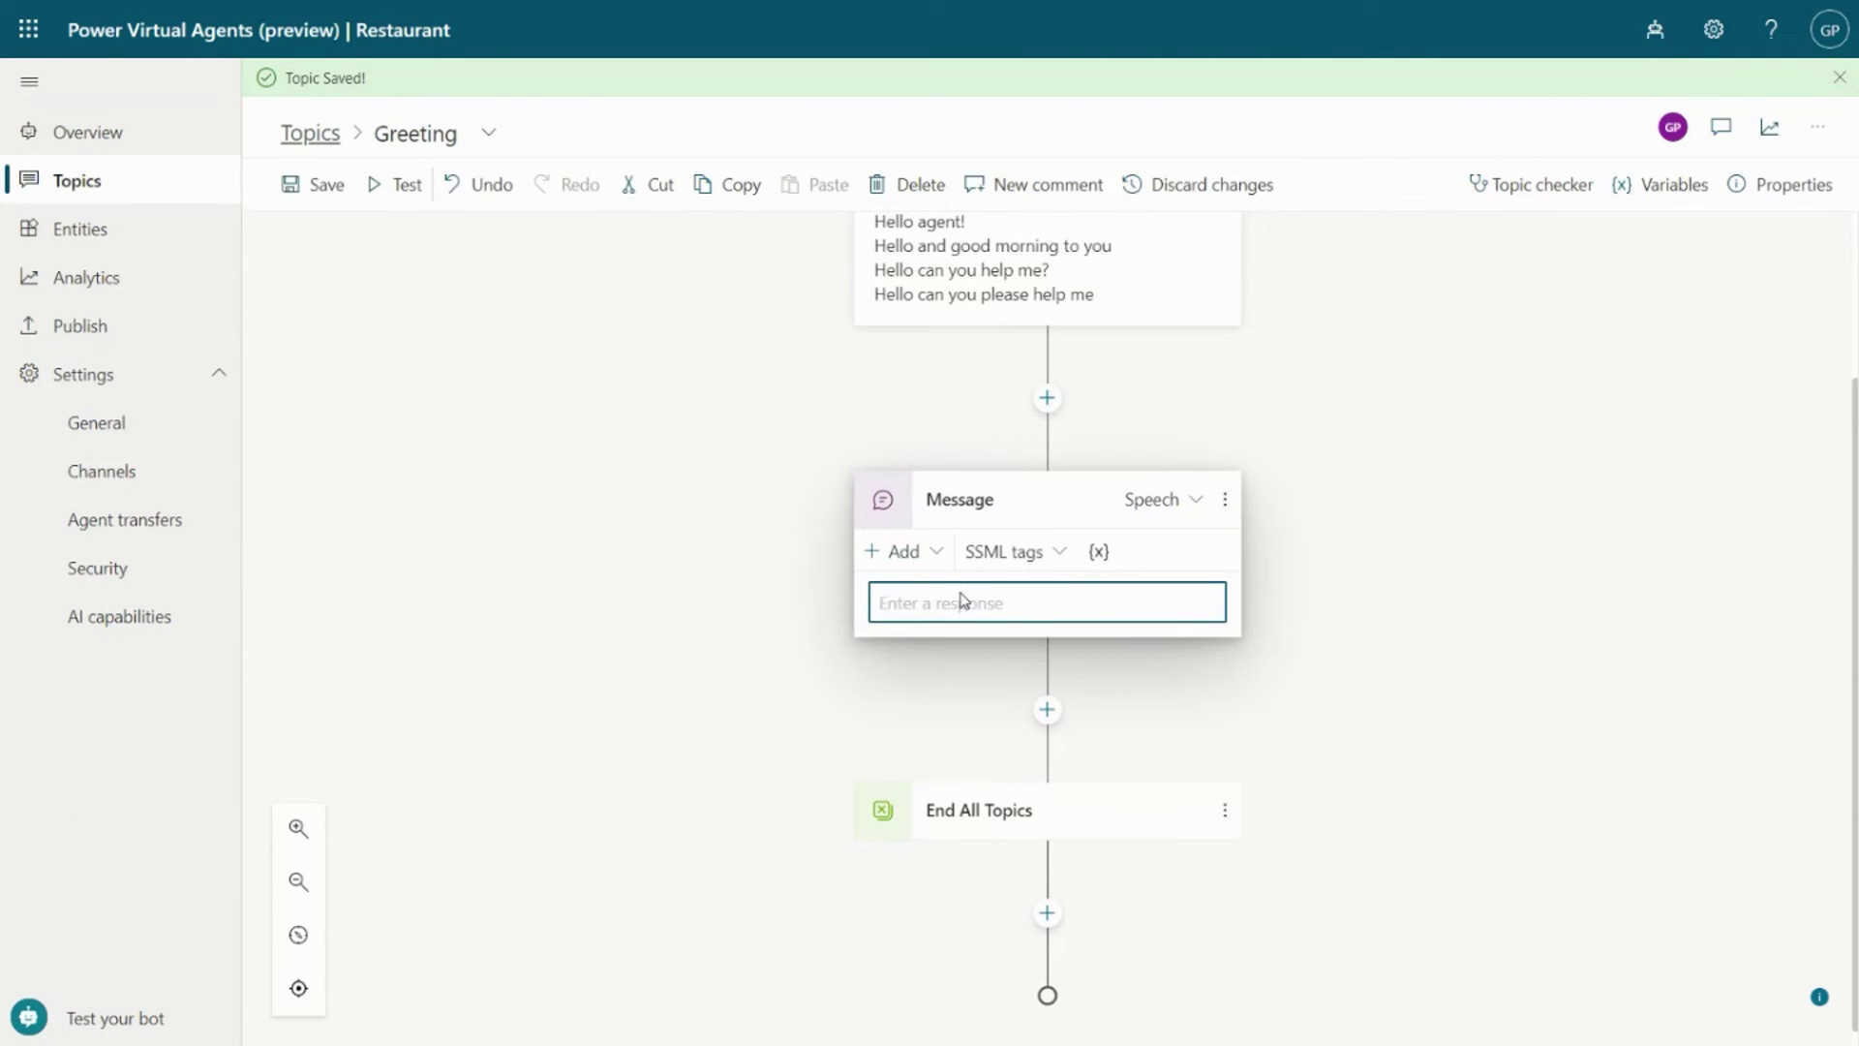
text(Thanks for calling Contoso Cafe. How can I help)
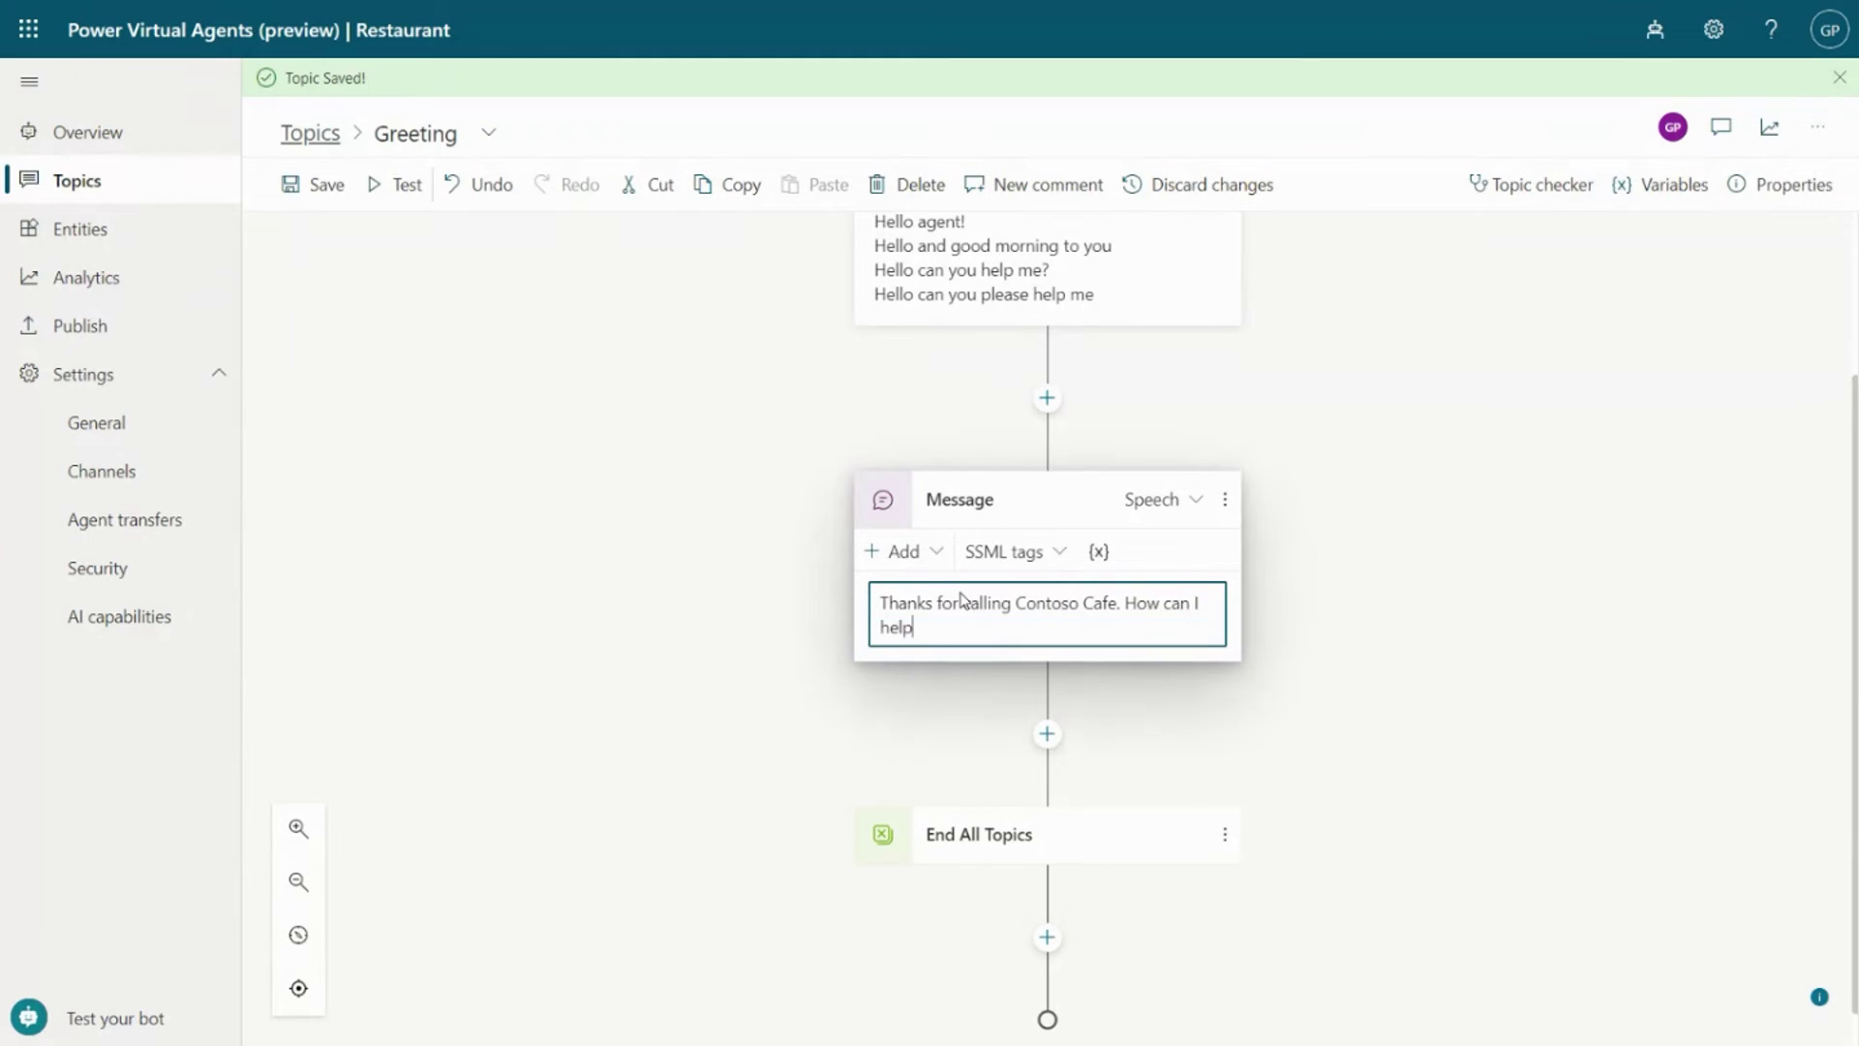
text(? For example, you could say make a reservation.)
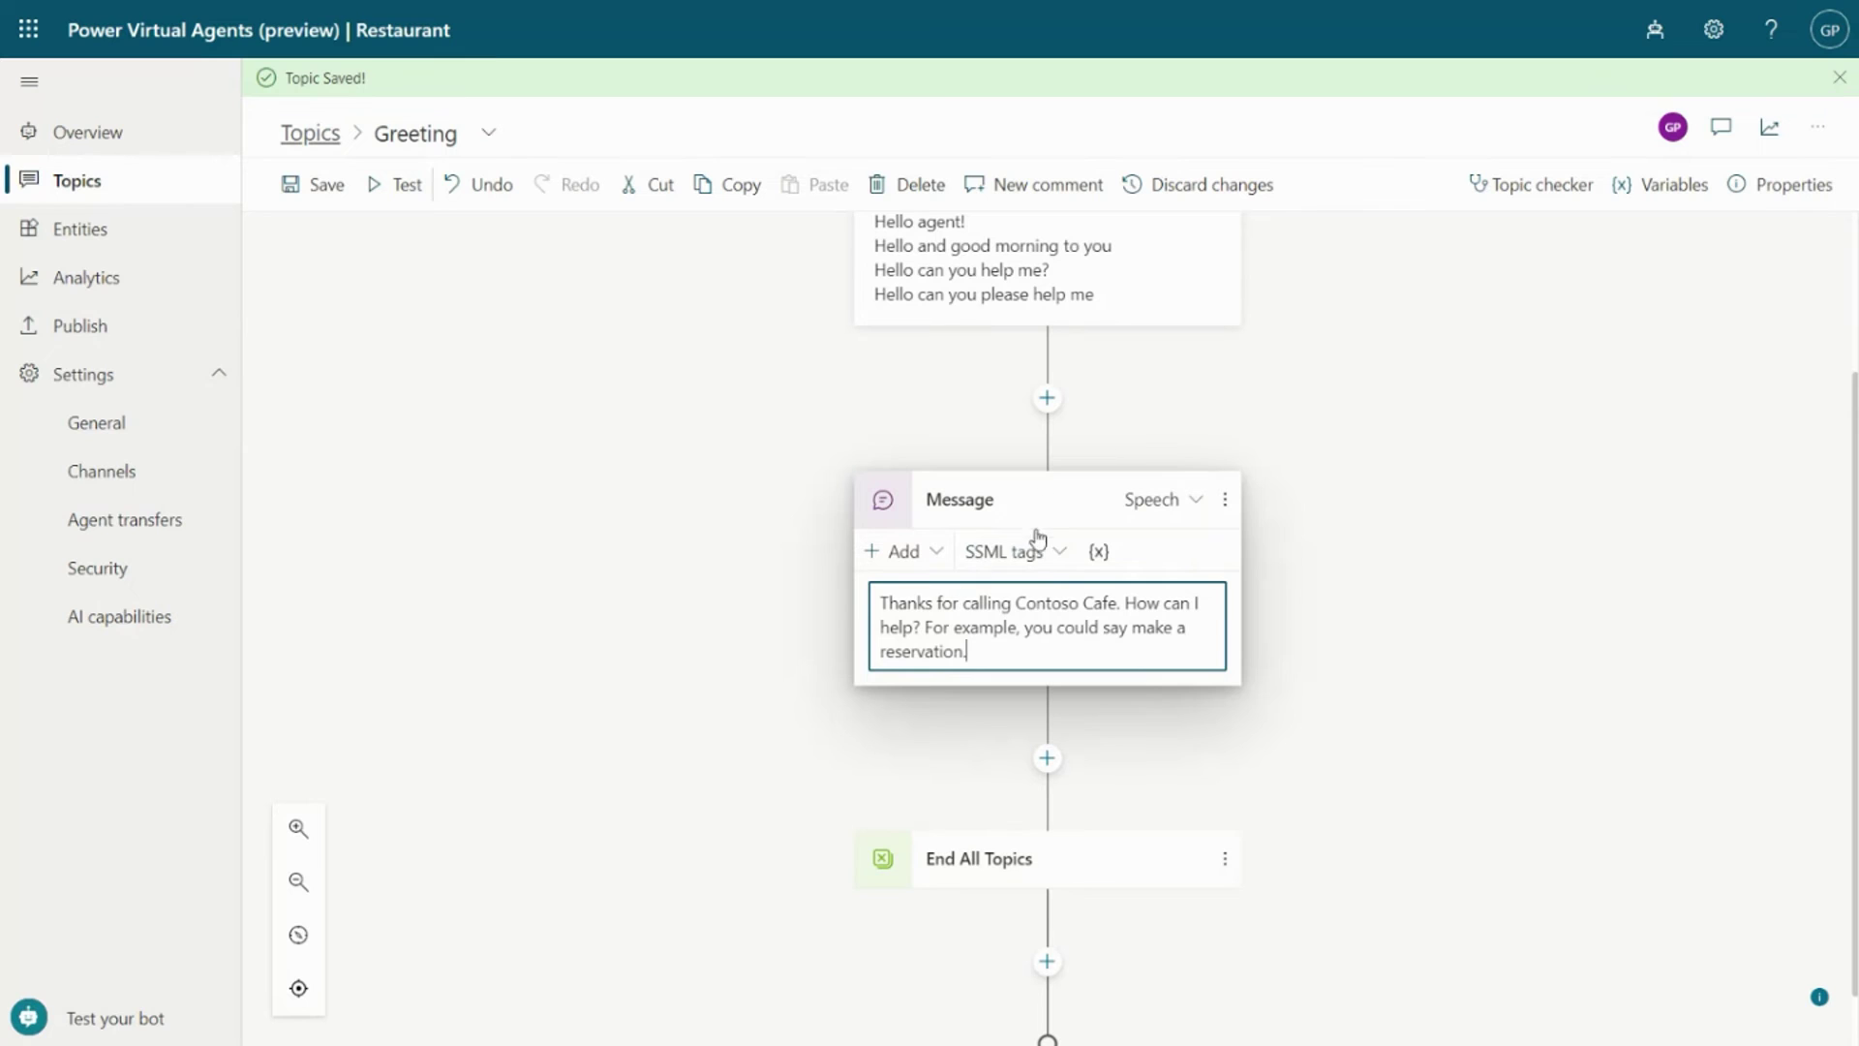
Insert an SSML Break tag before 'Contoso Cafe', restoring the displaced C and spacing after the tag.
click(1029, 568)
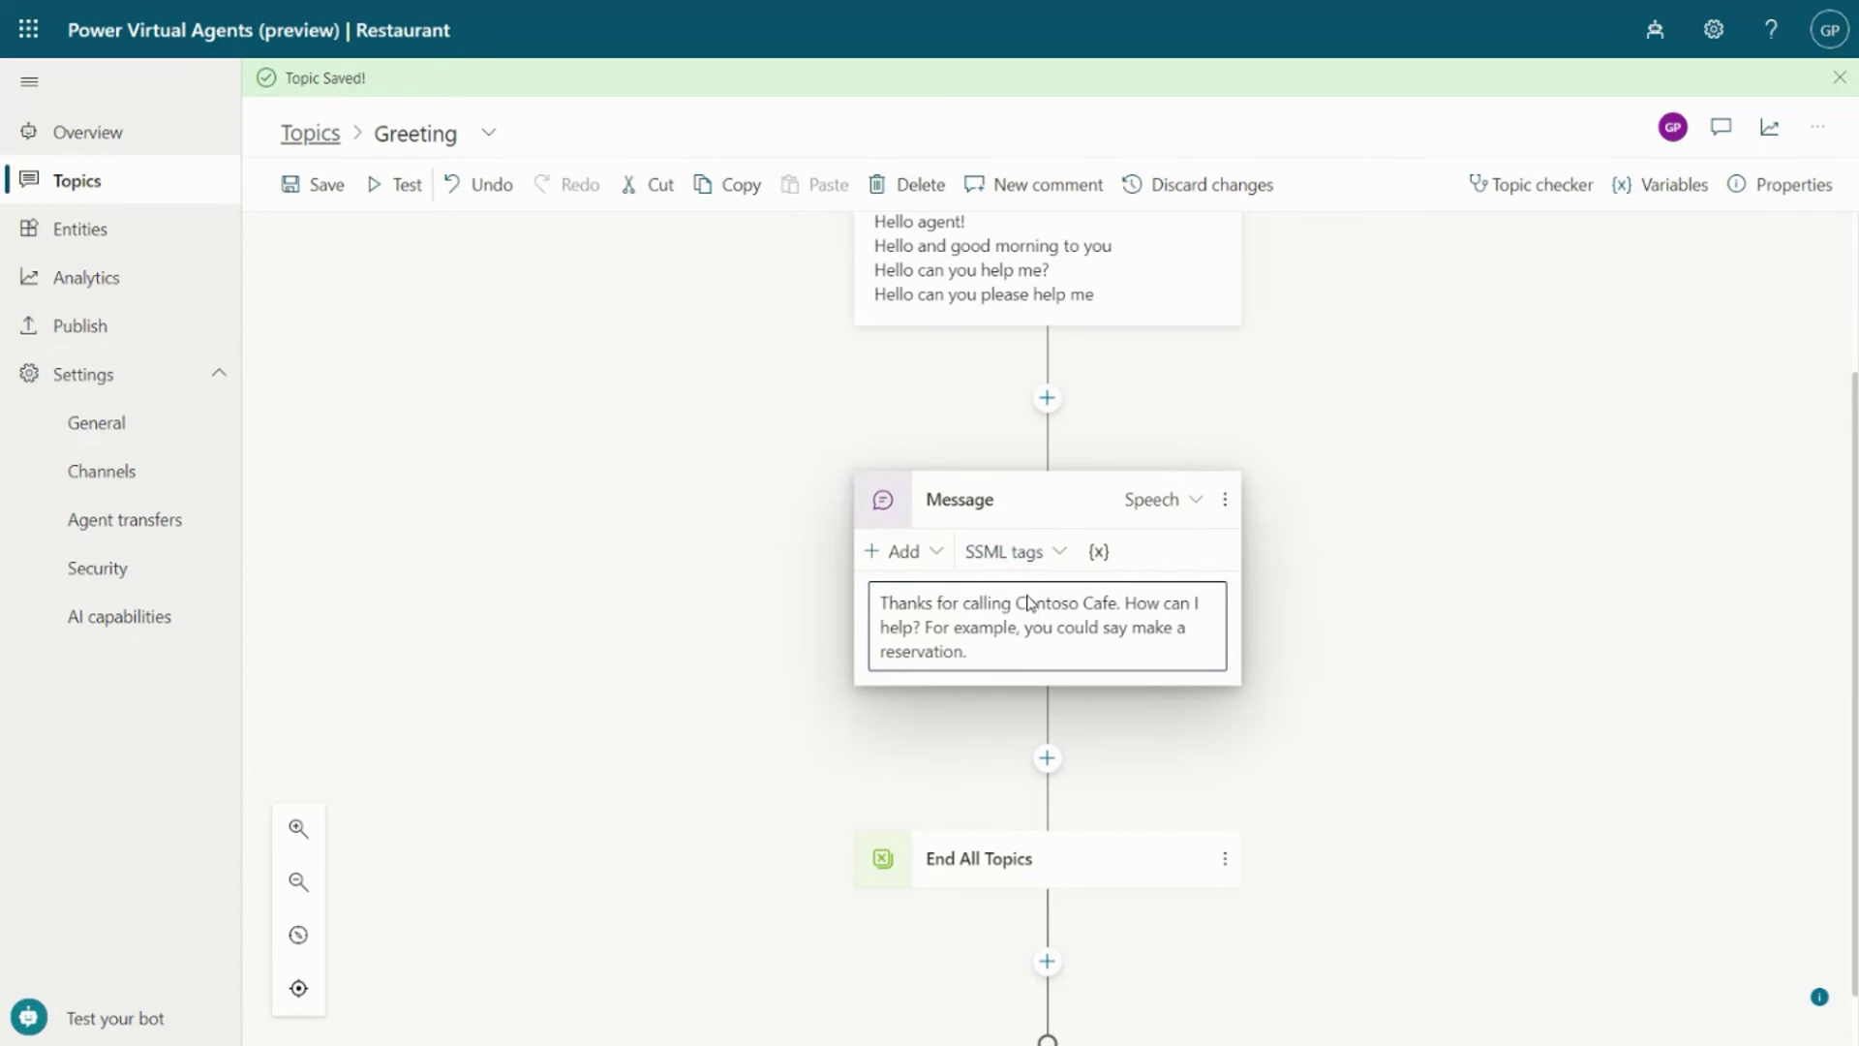
click(924, 631)
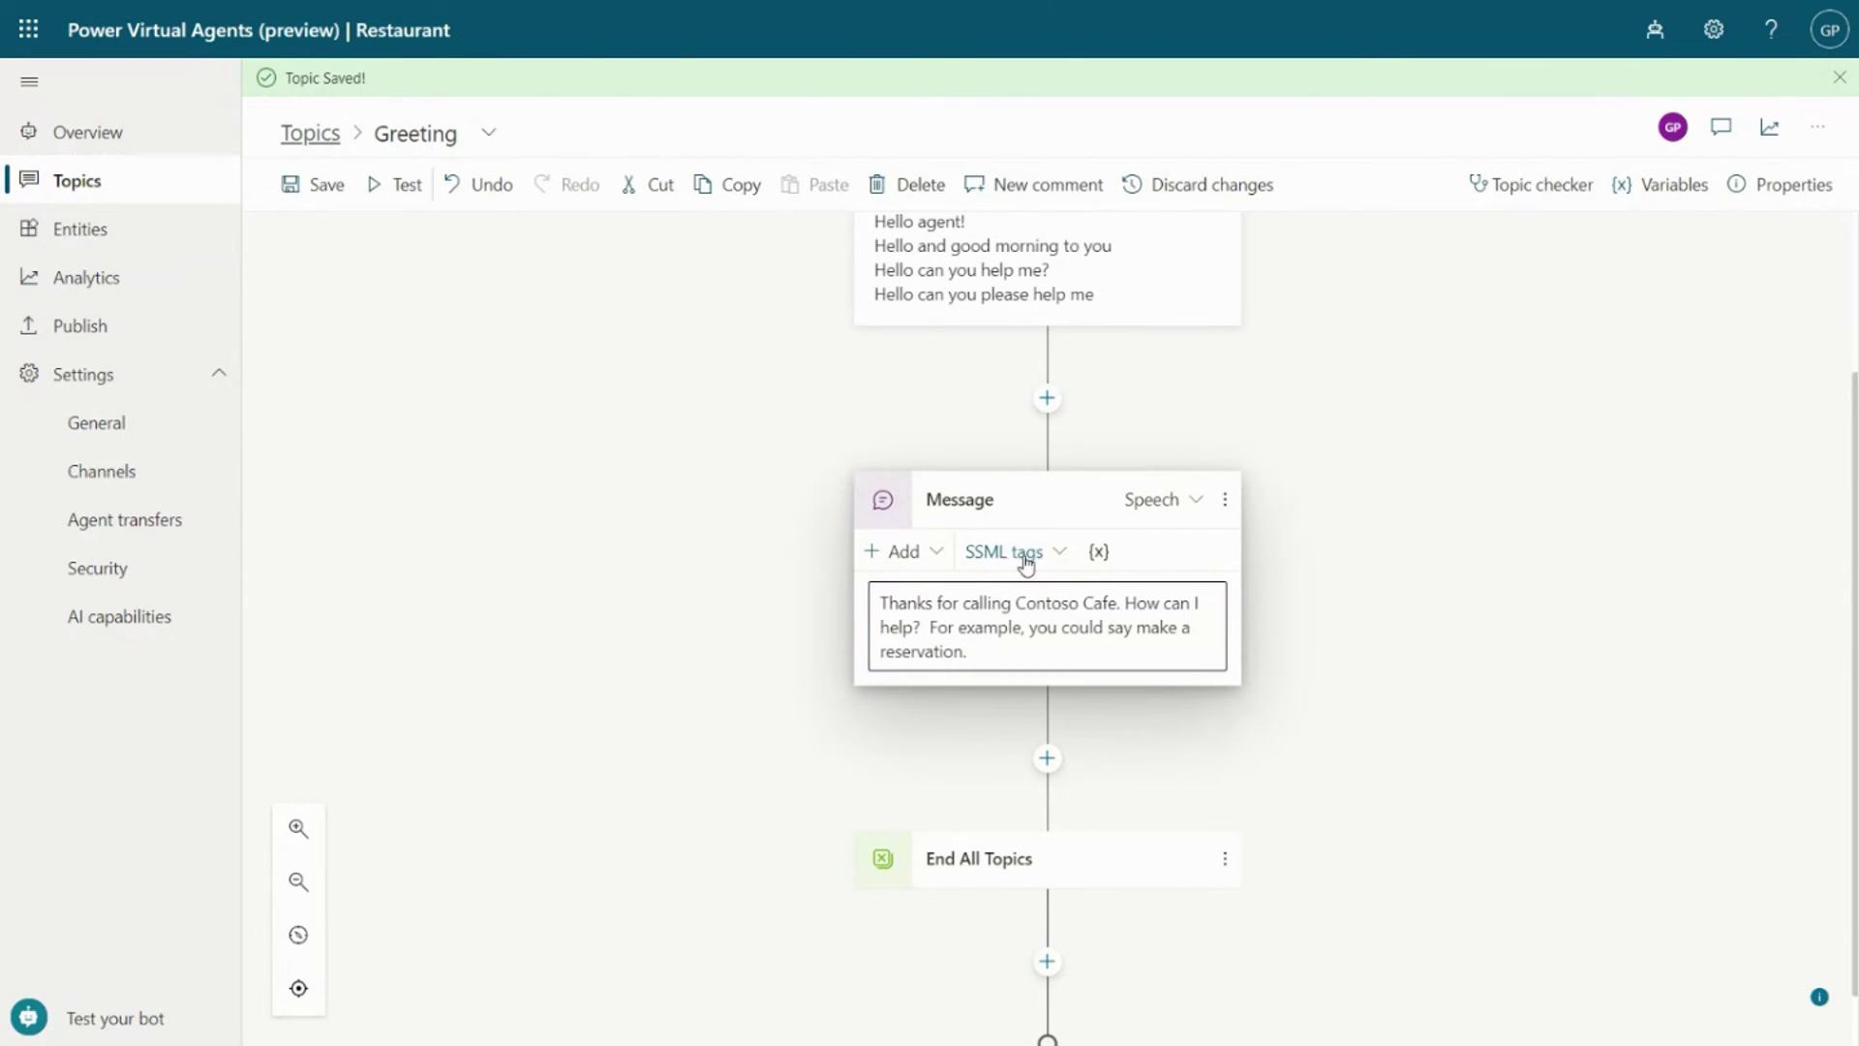
click(1060, 559)
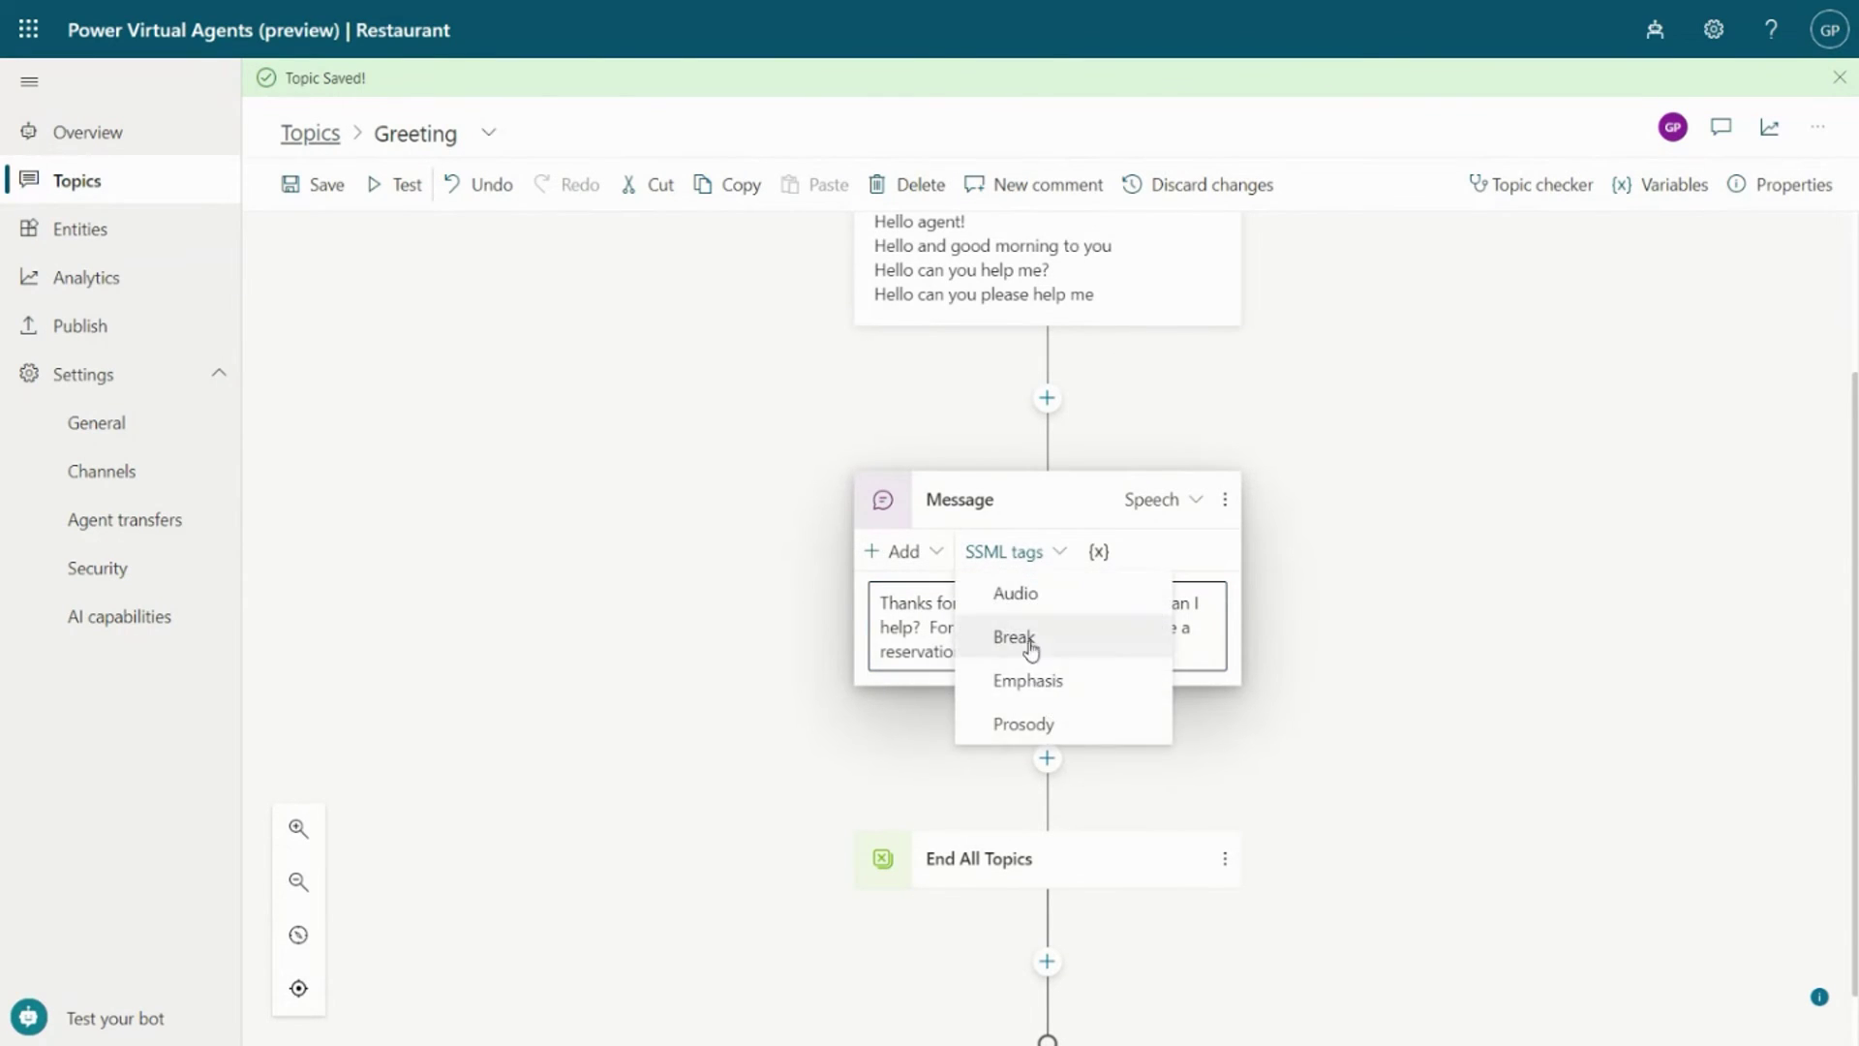
click(1029, 647)
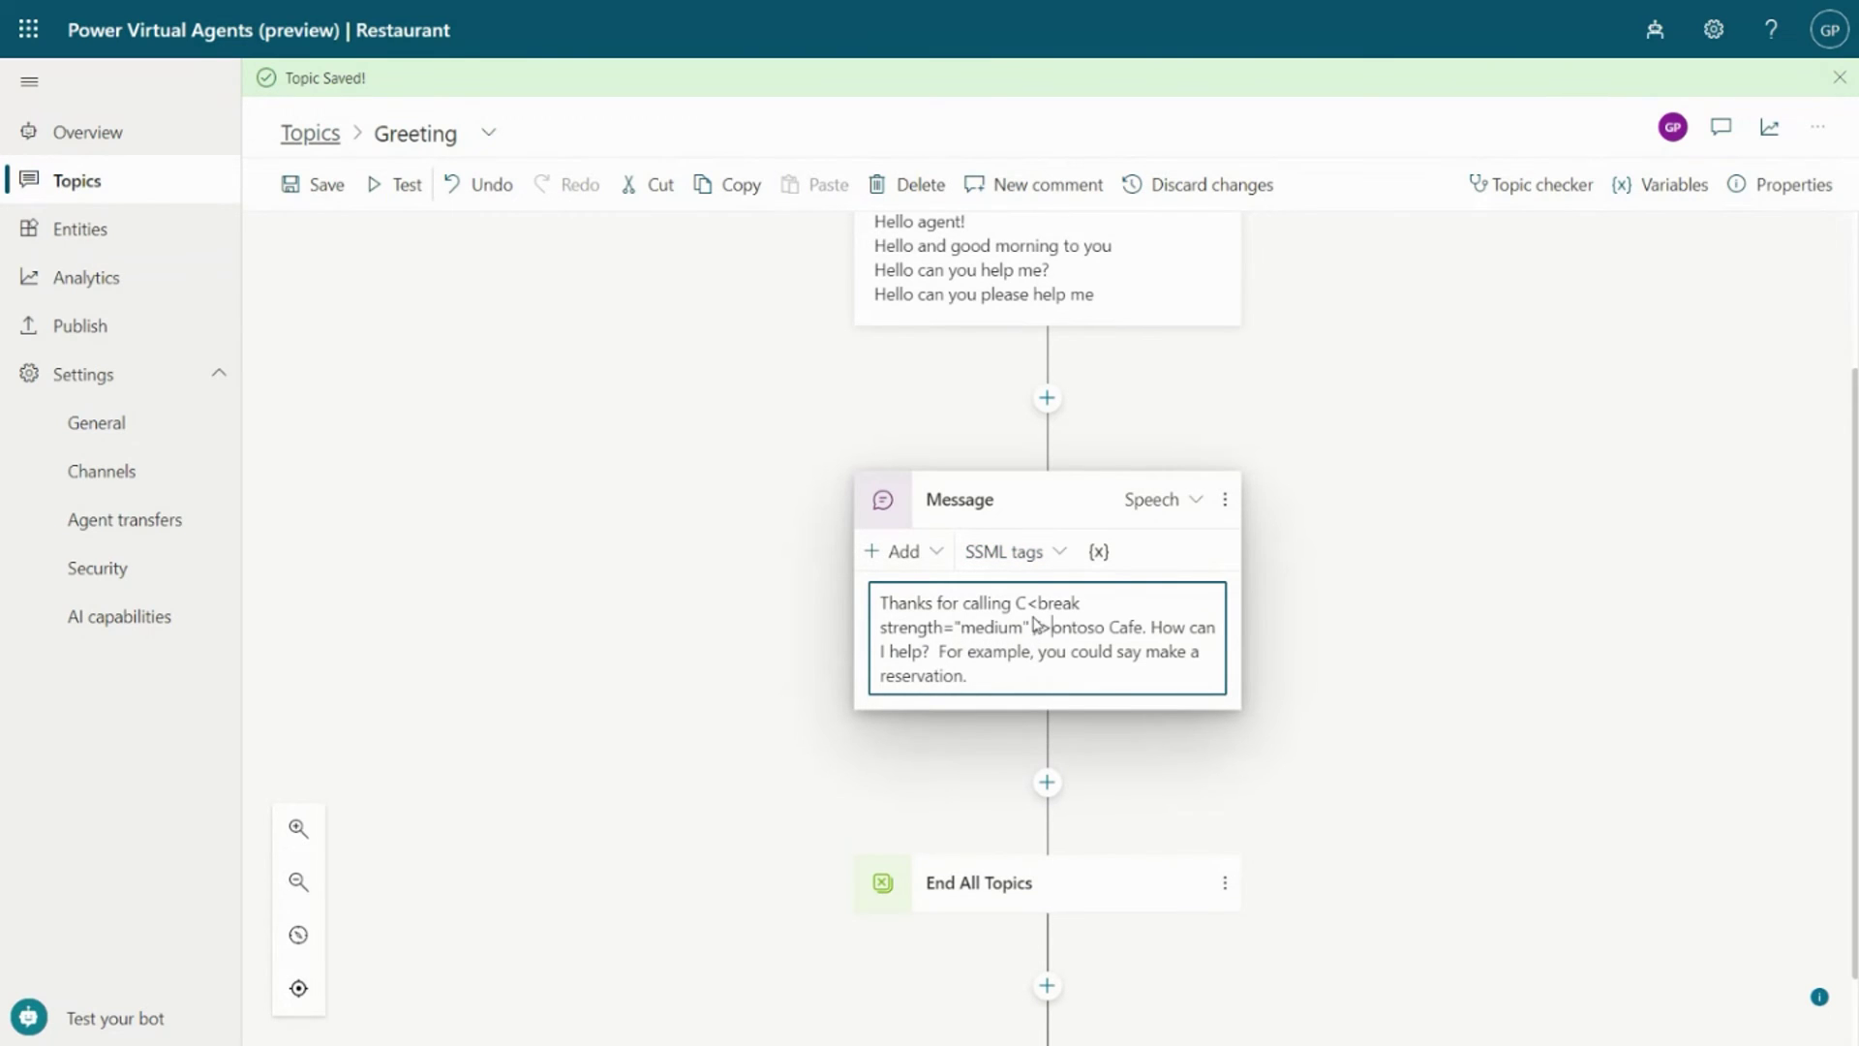
click(1032, 604)
key(BackSpace)
key(Right)
key(Right)
key(Right)
key(Right)
key(Right)
text(C)
key(Left)
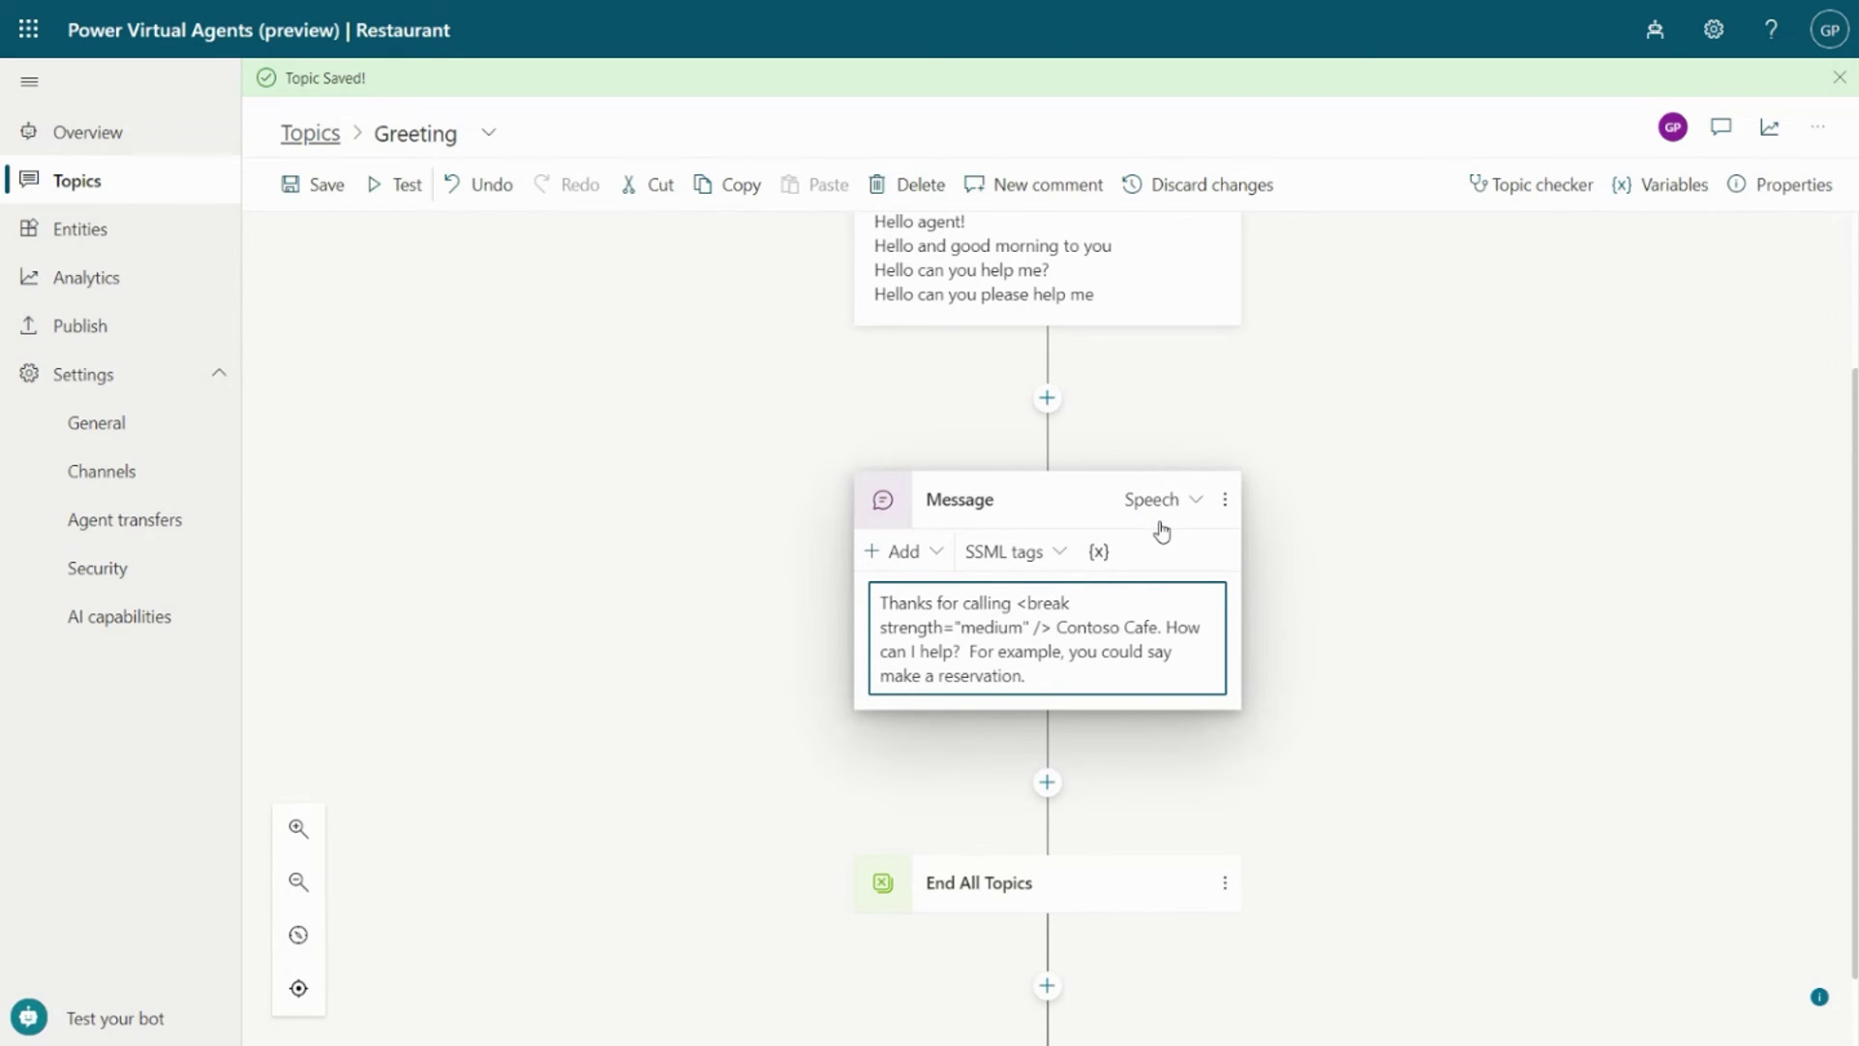
Leave the Greeting editor for General settings and keep Jenny as the Speech voice font.
click(84, 437)
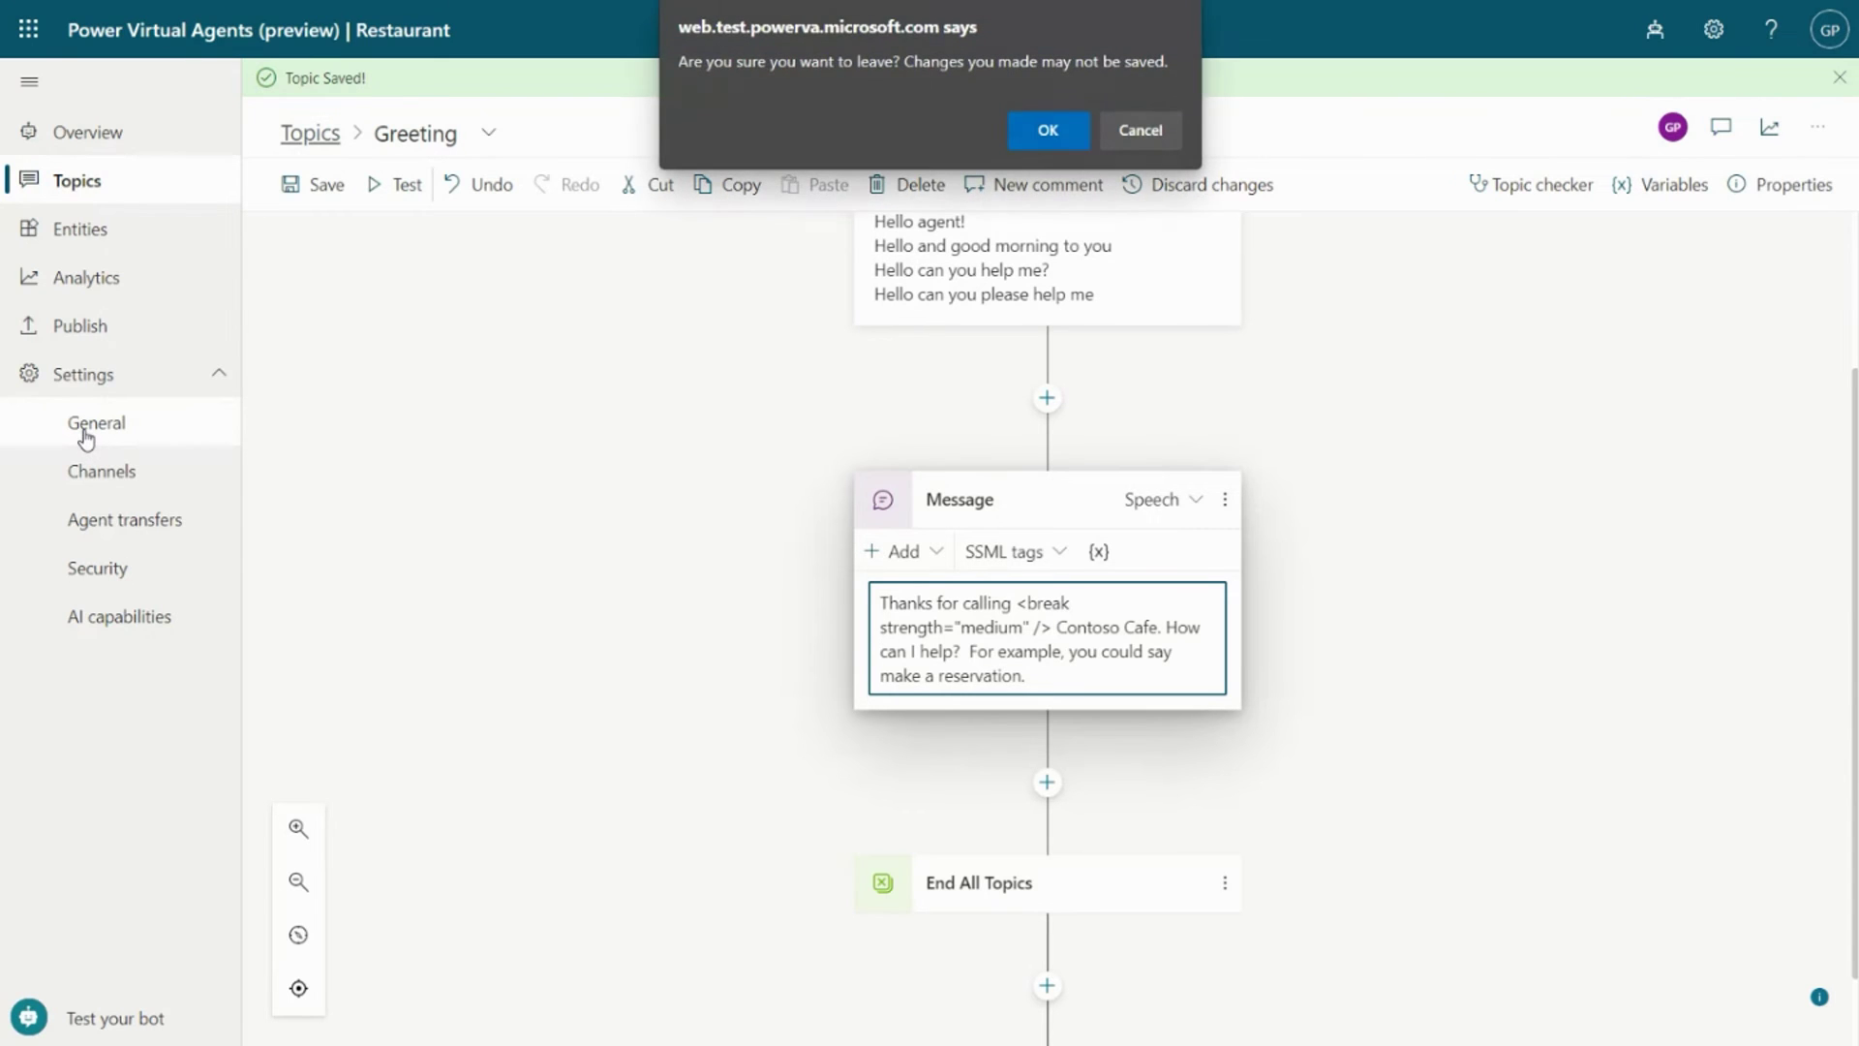
click(1033, 131)
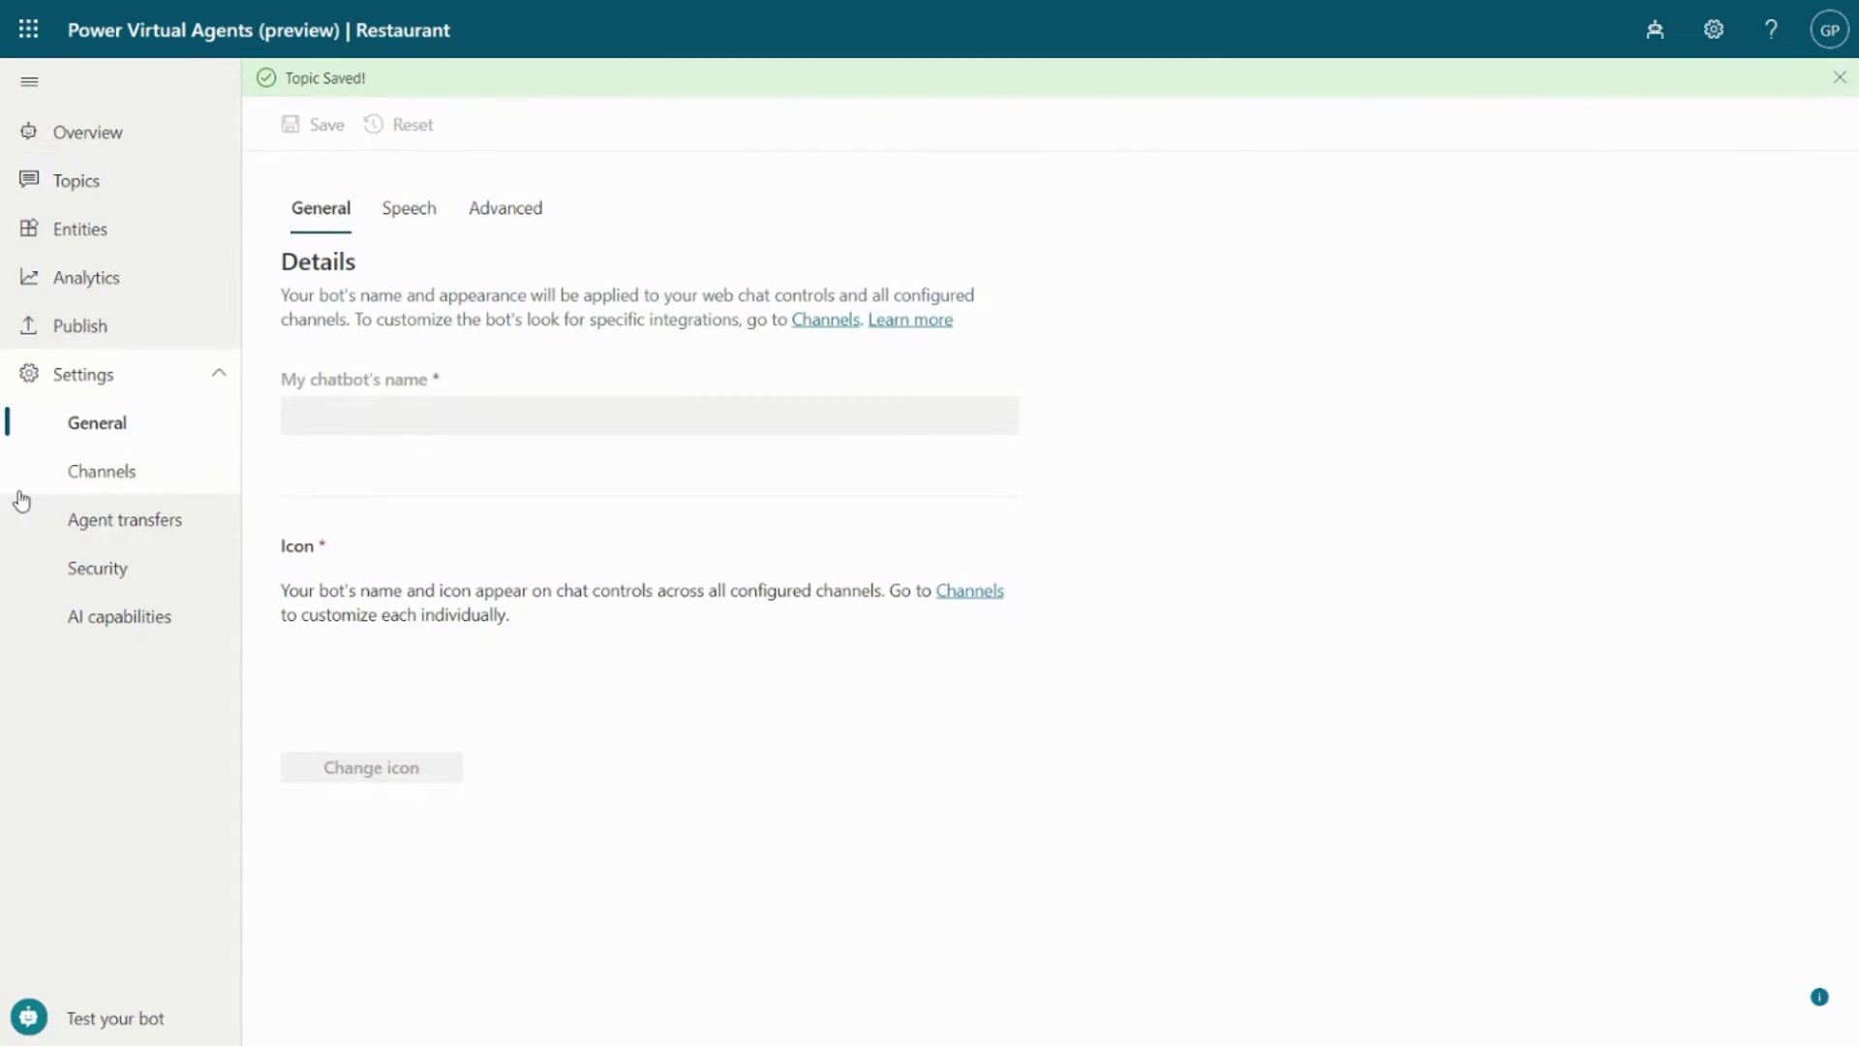
click(400, 217)
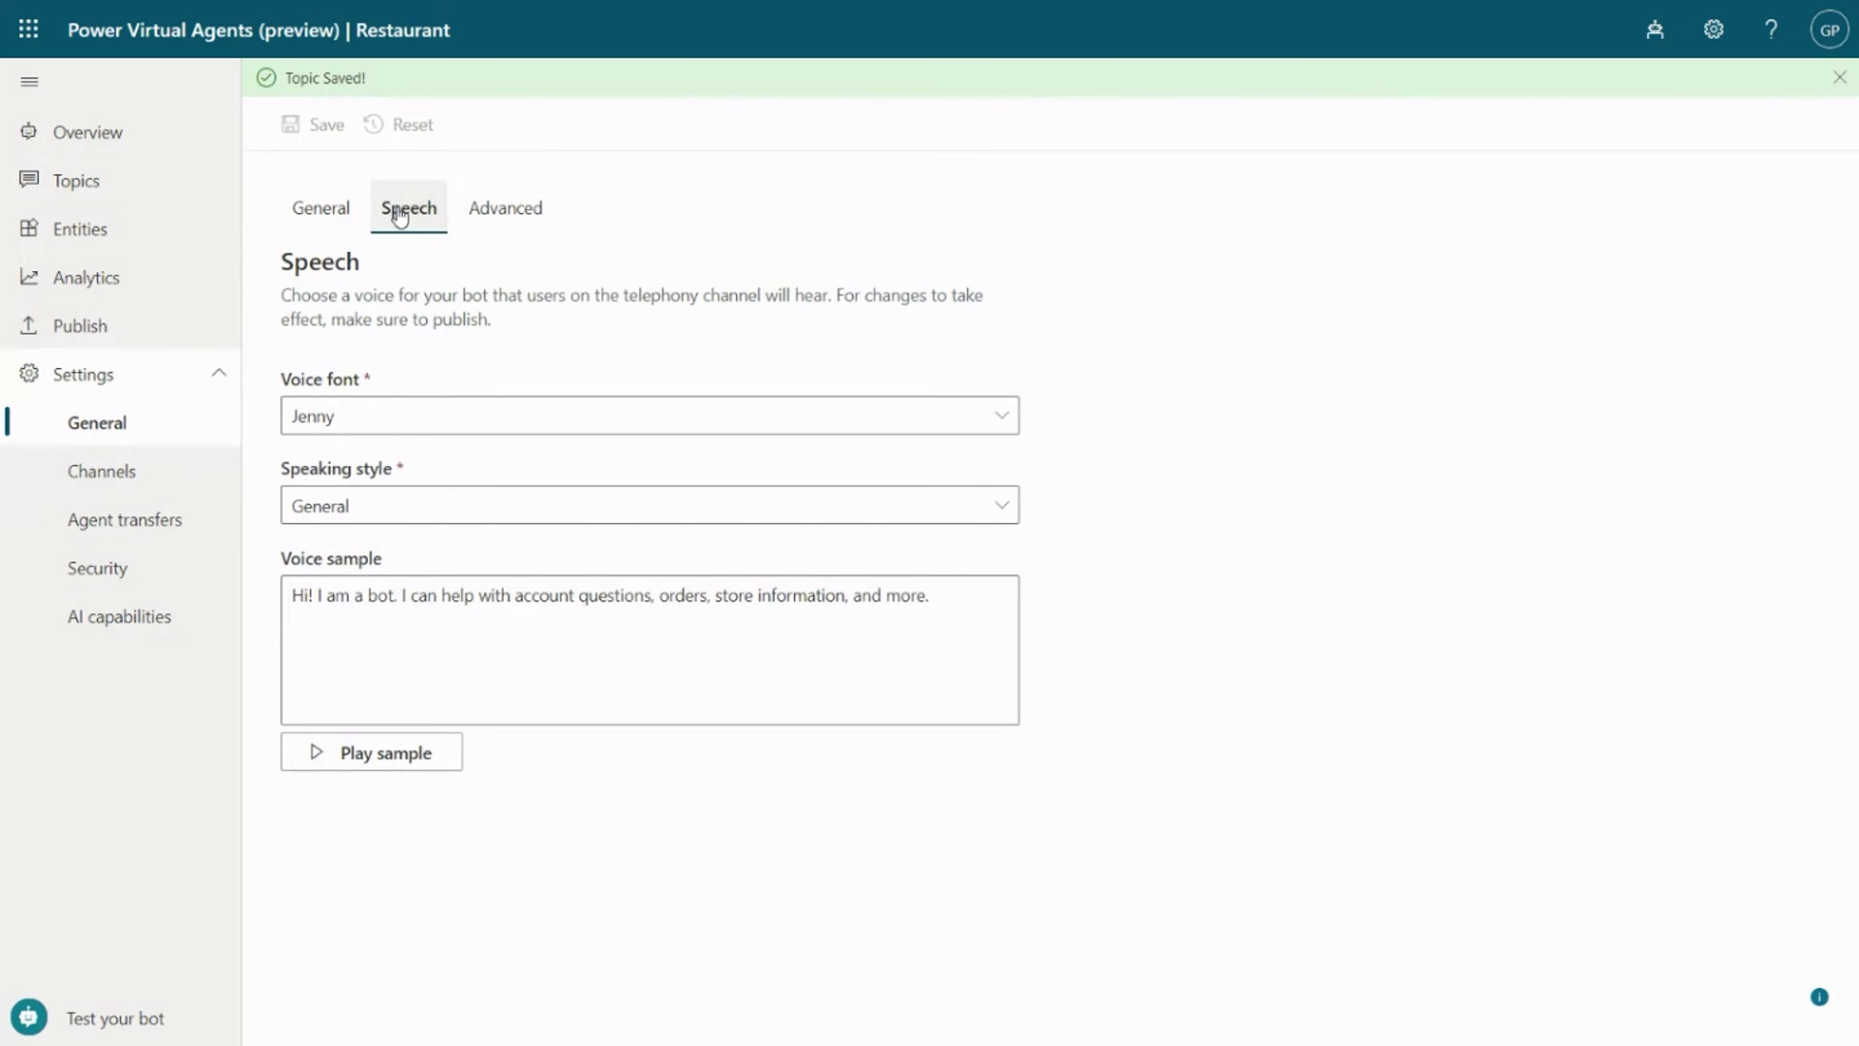
click(546, 417)
scroll(544, 585, up, 3)
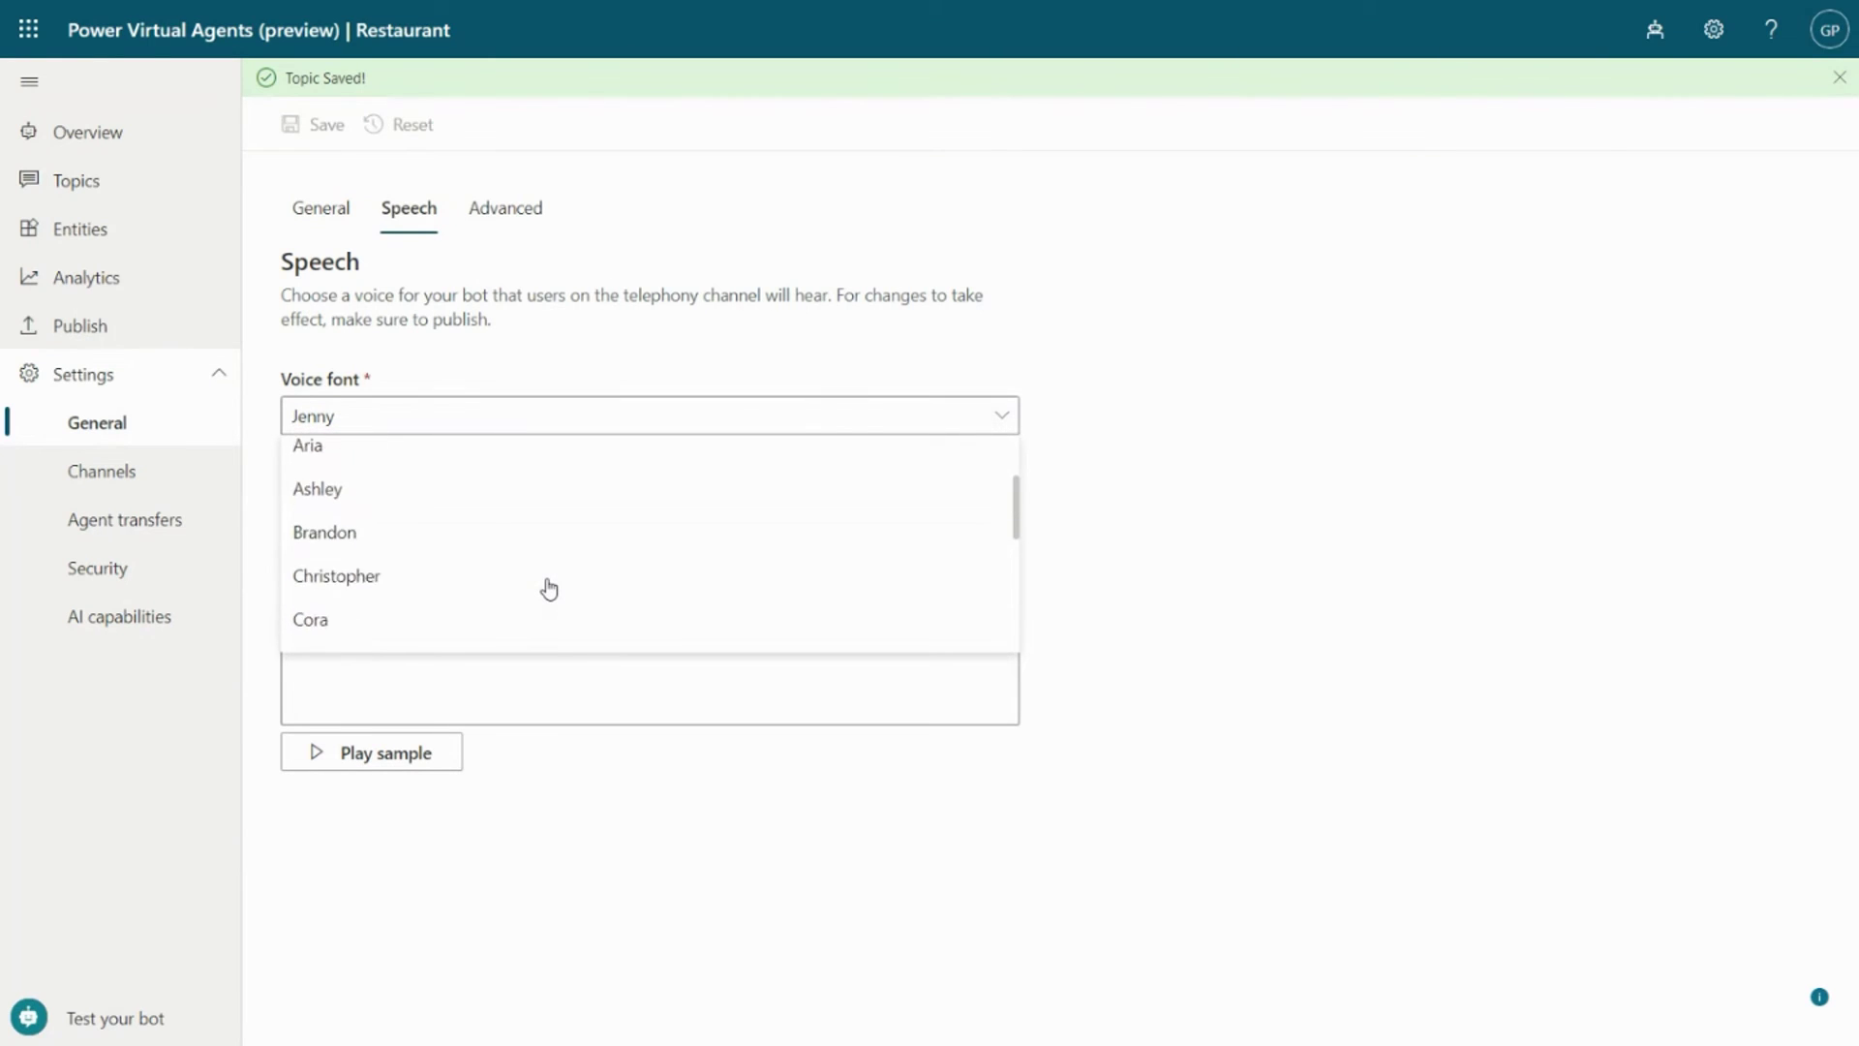
scroll(546, 586, down, 3)
click(719, 343)
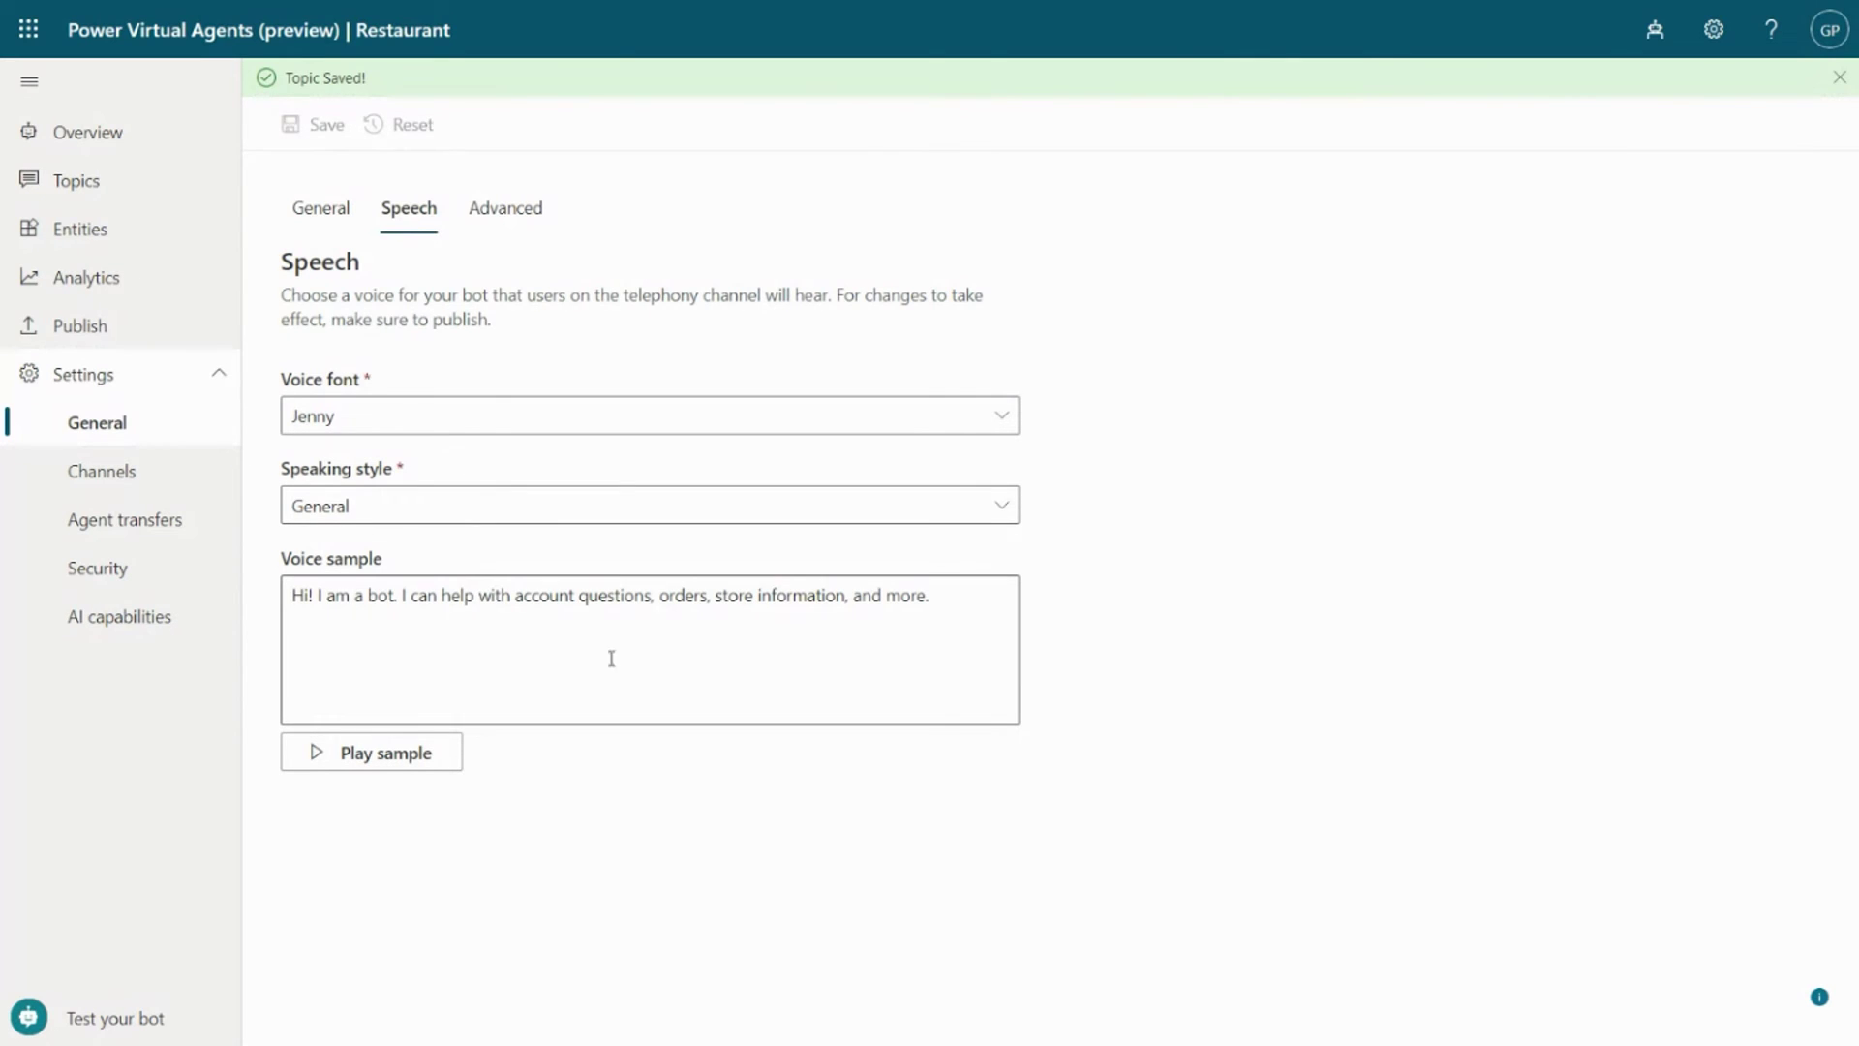
Choose the Angry speaking style, play the voice sample, then reopen the style list.
click(416, 519)
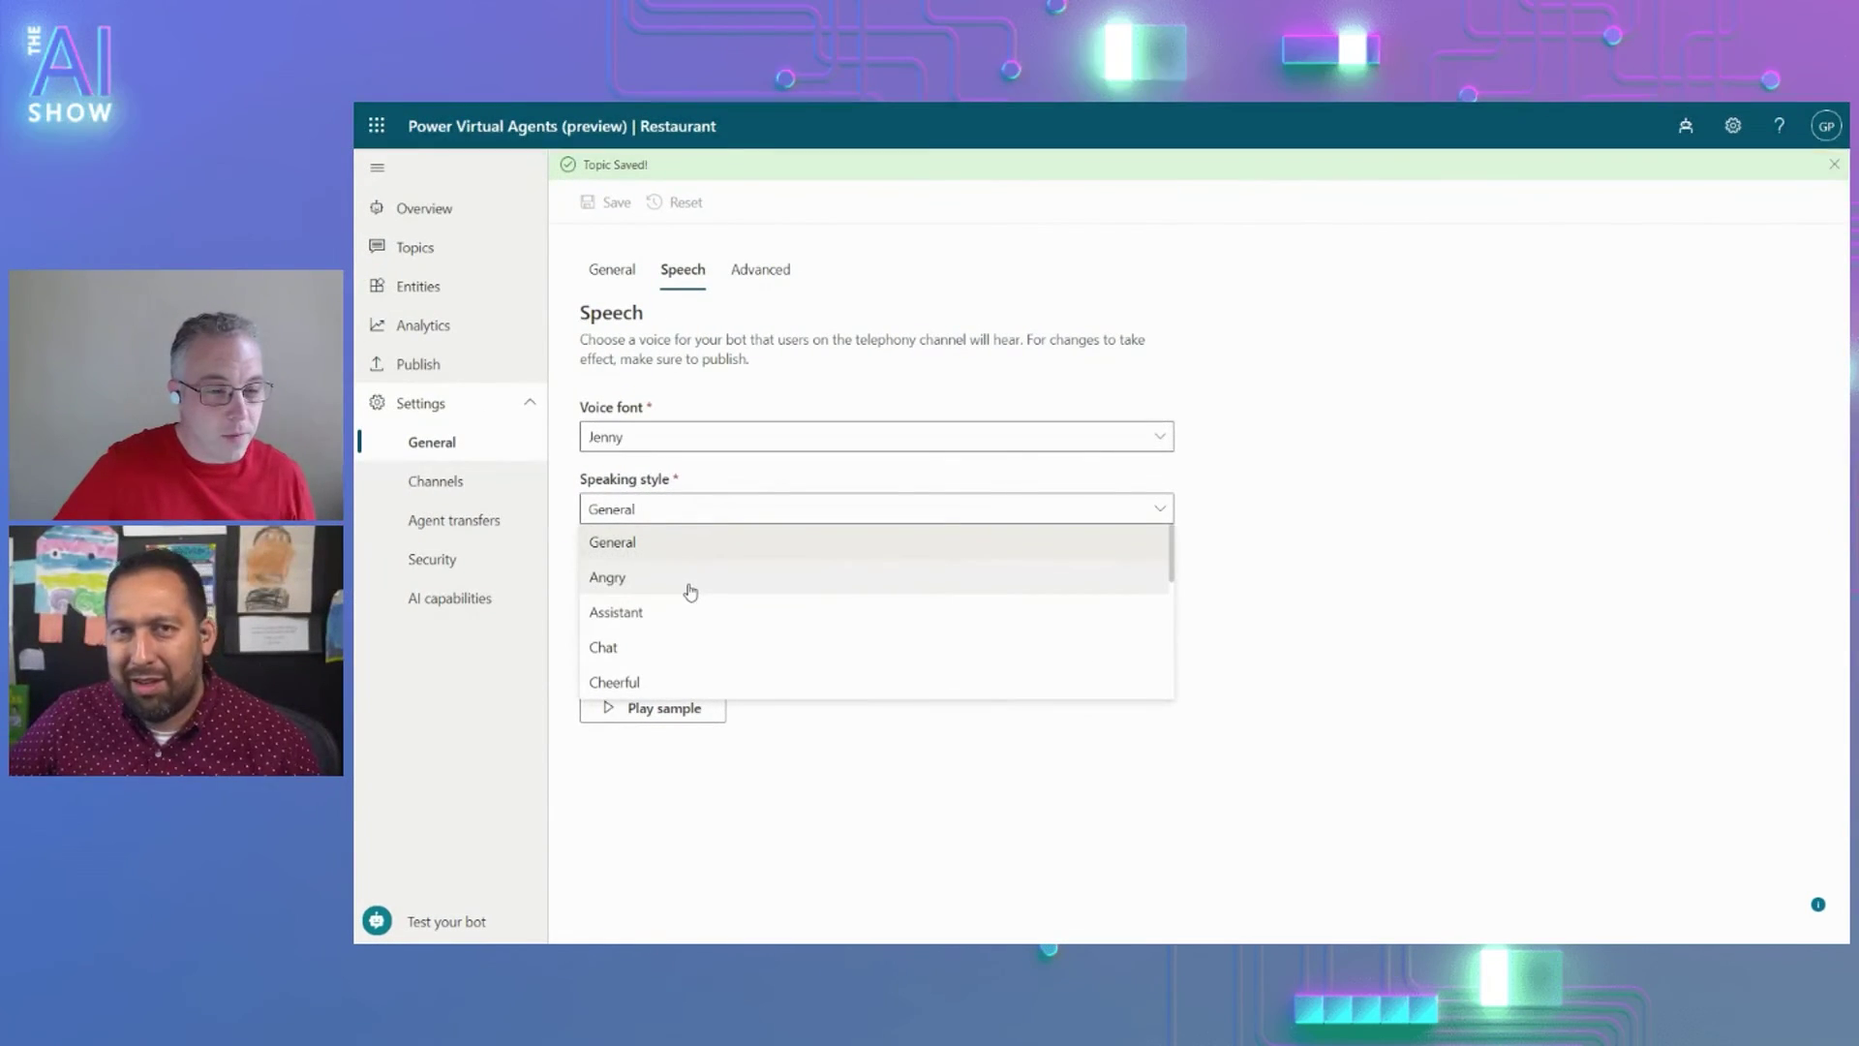
click(690, 591)
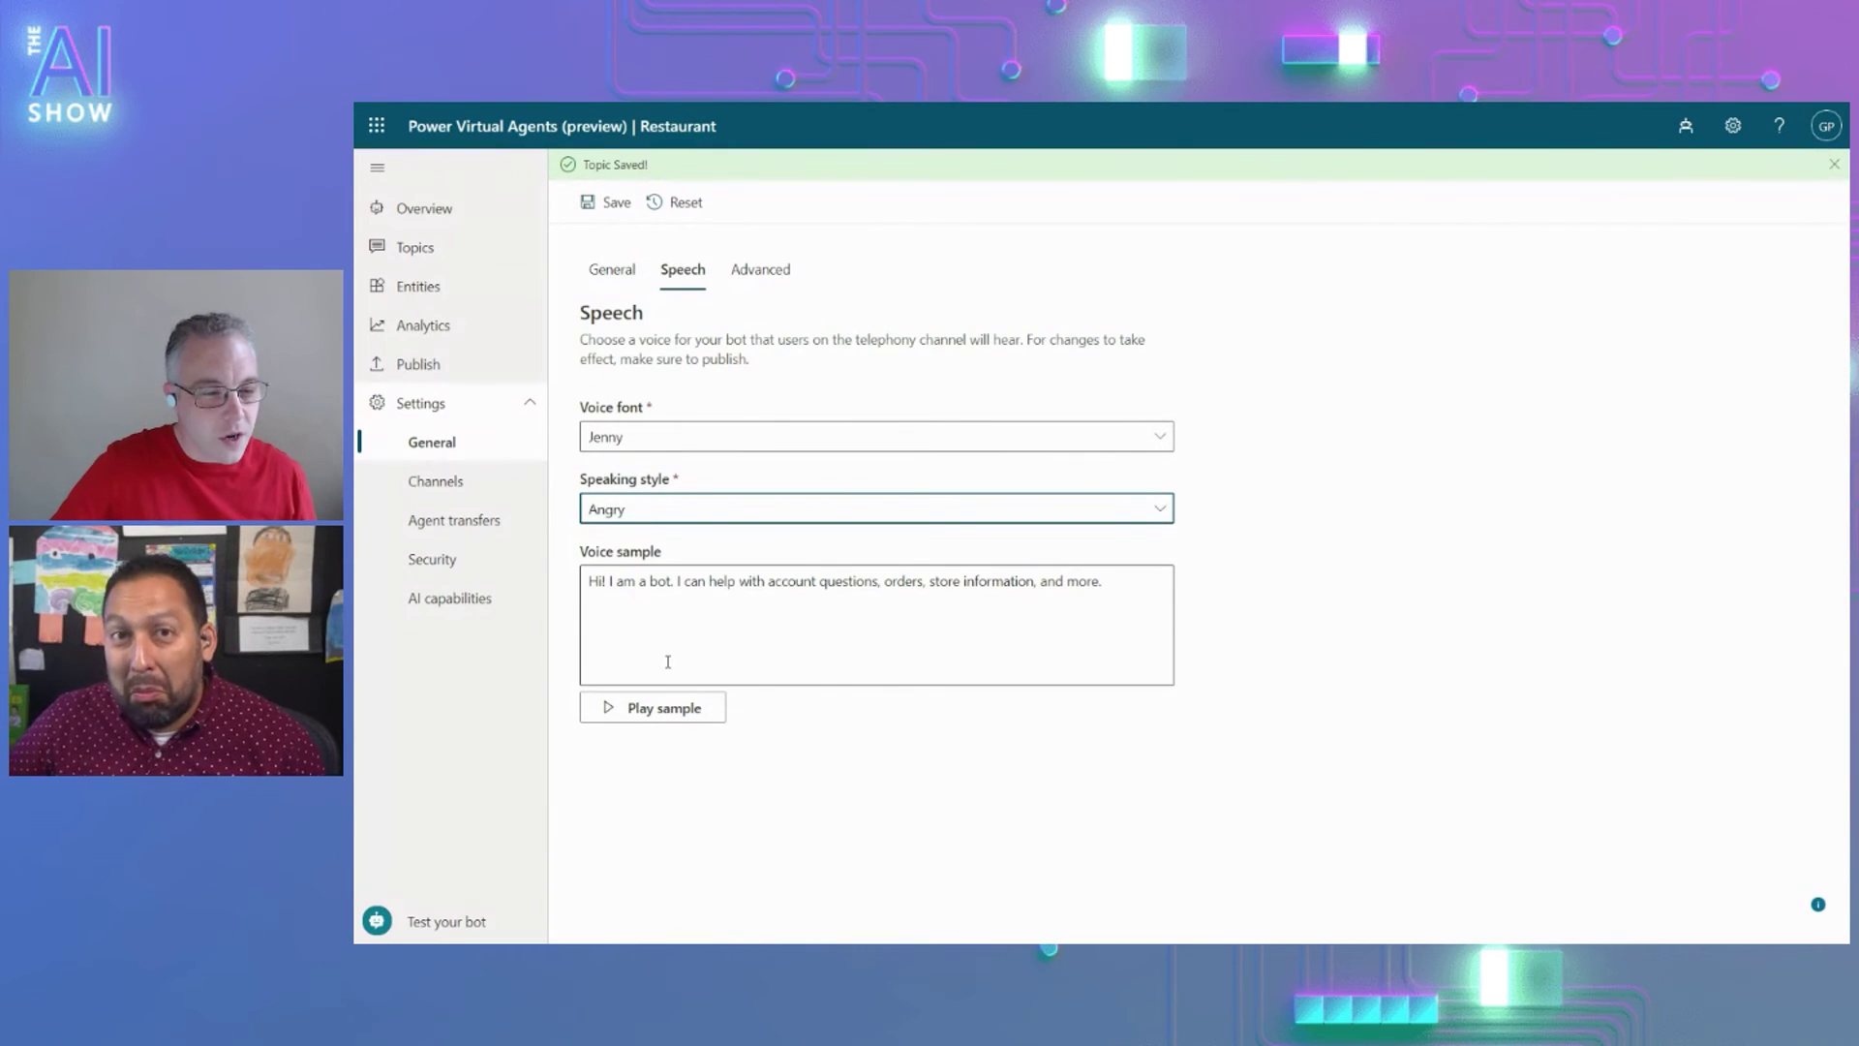
click(667, 710)
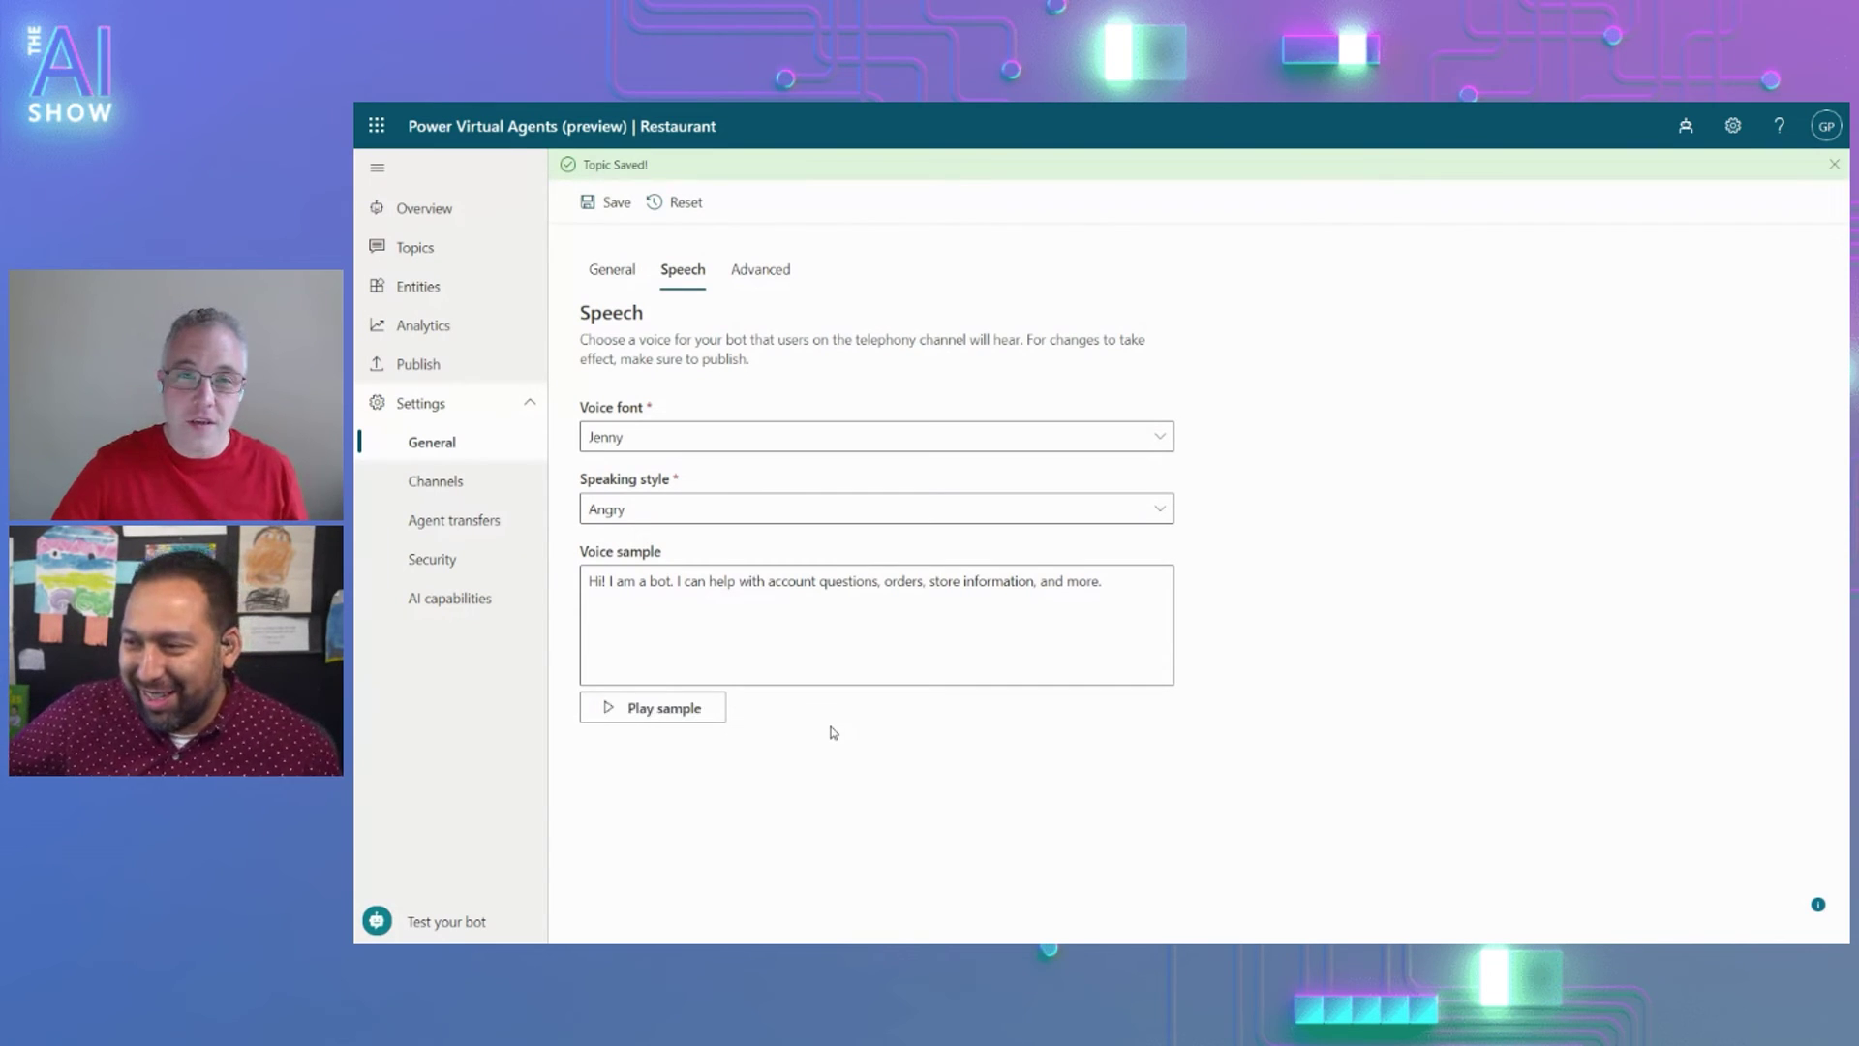
click(818, 520)
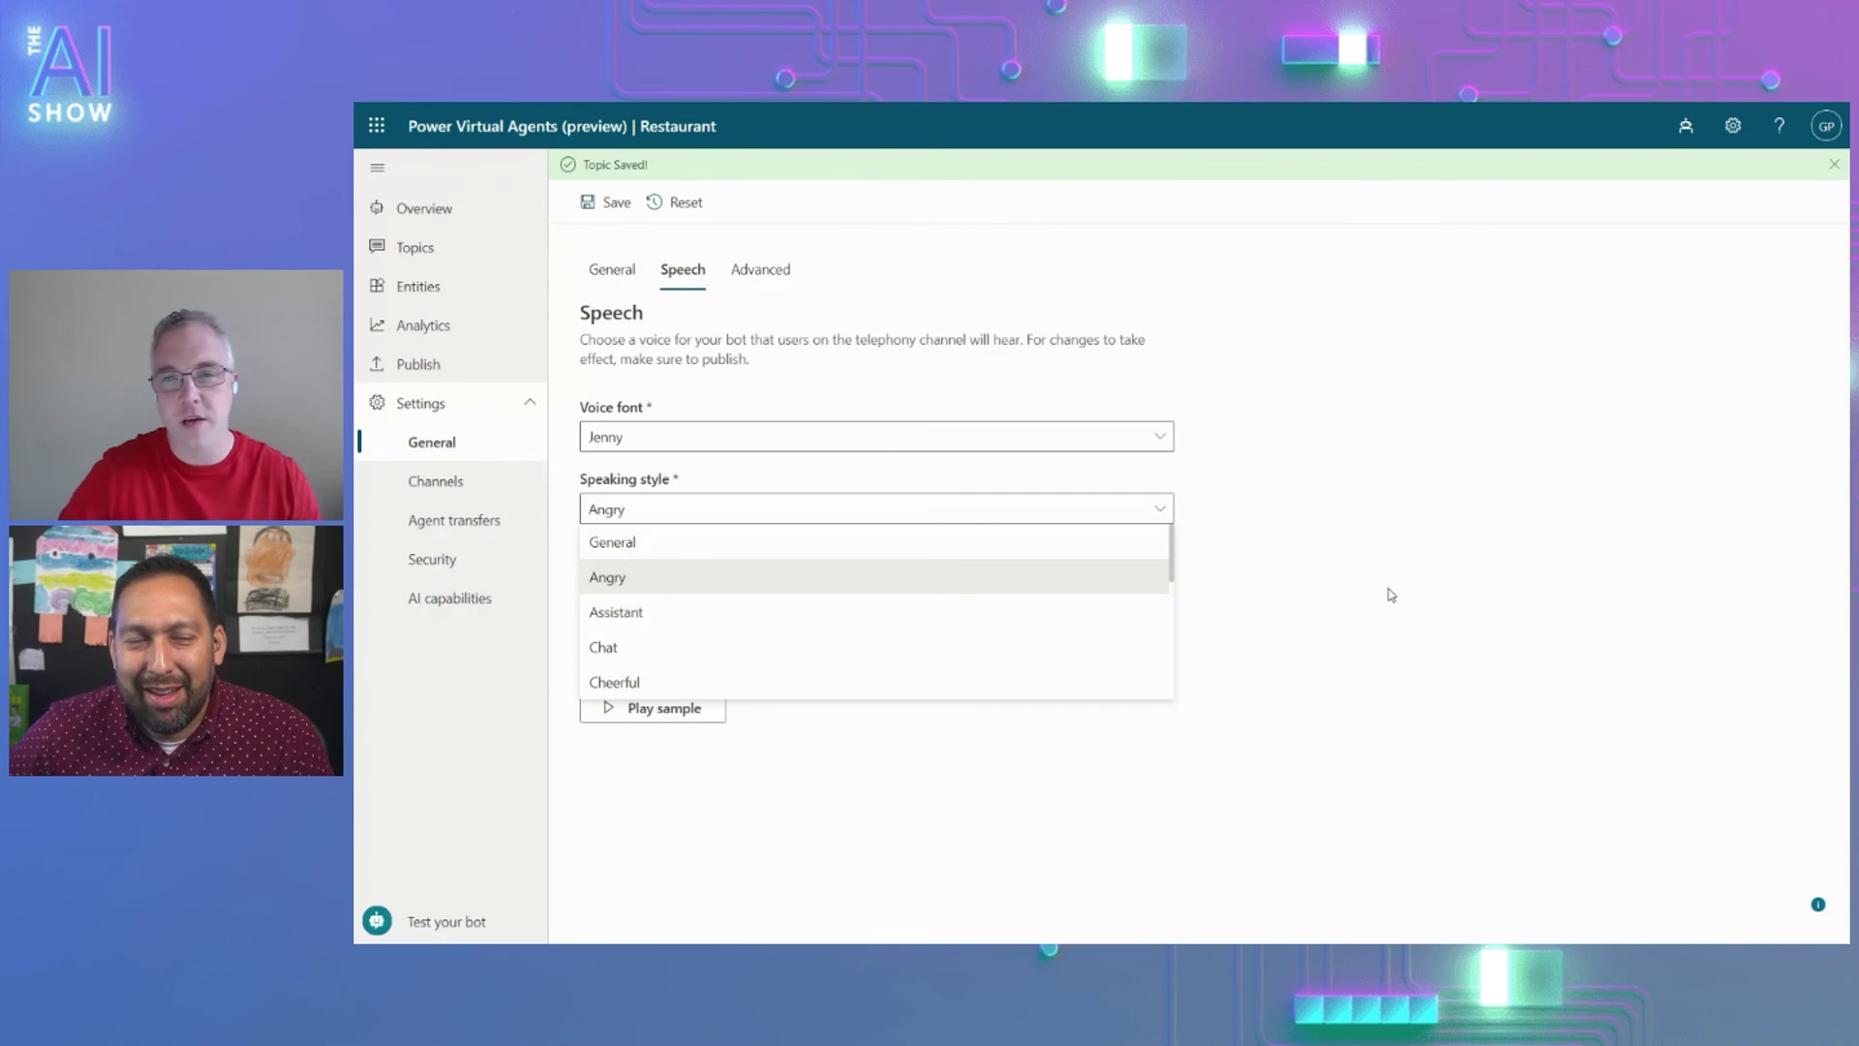
click(1369, 585)
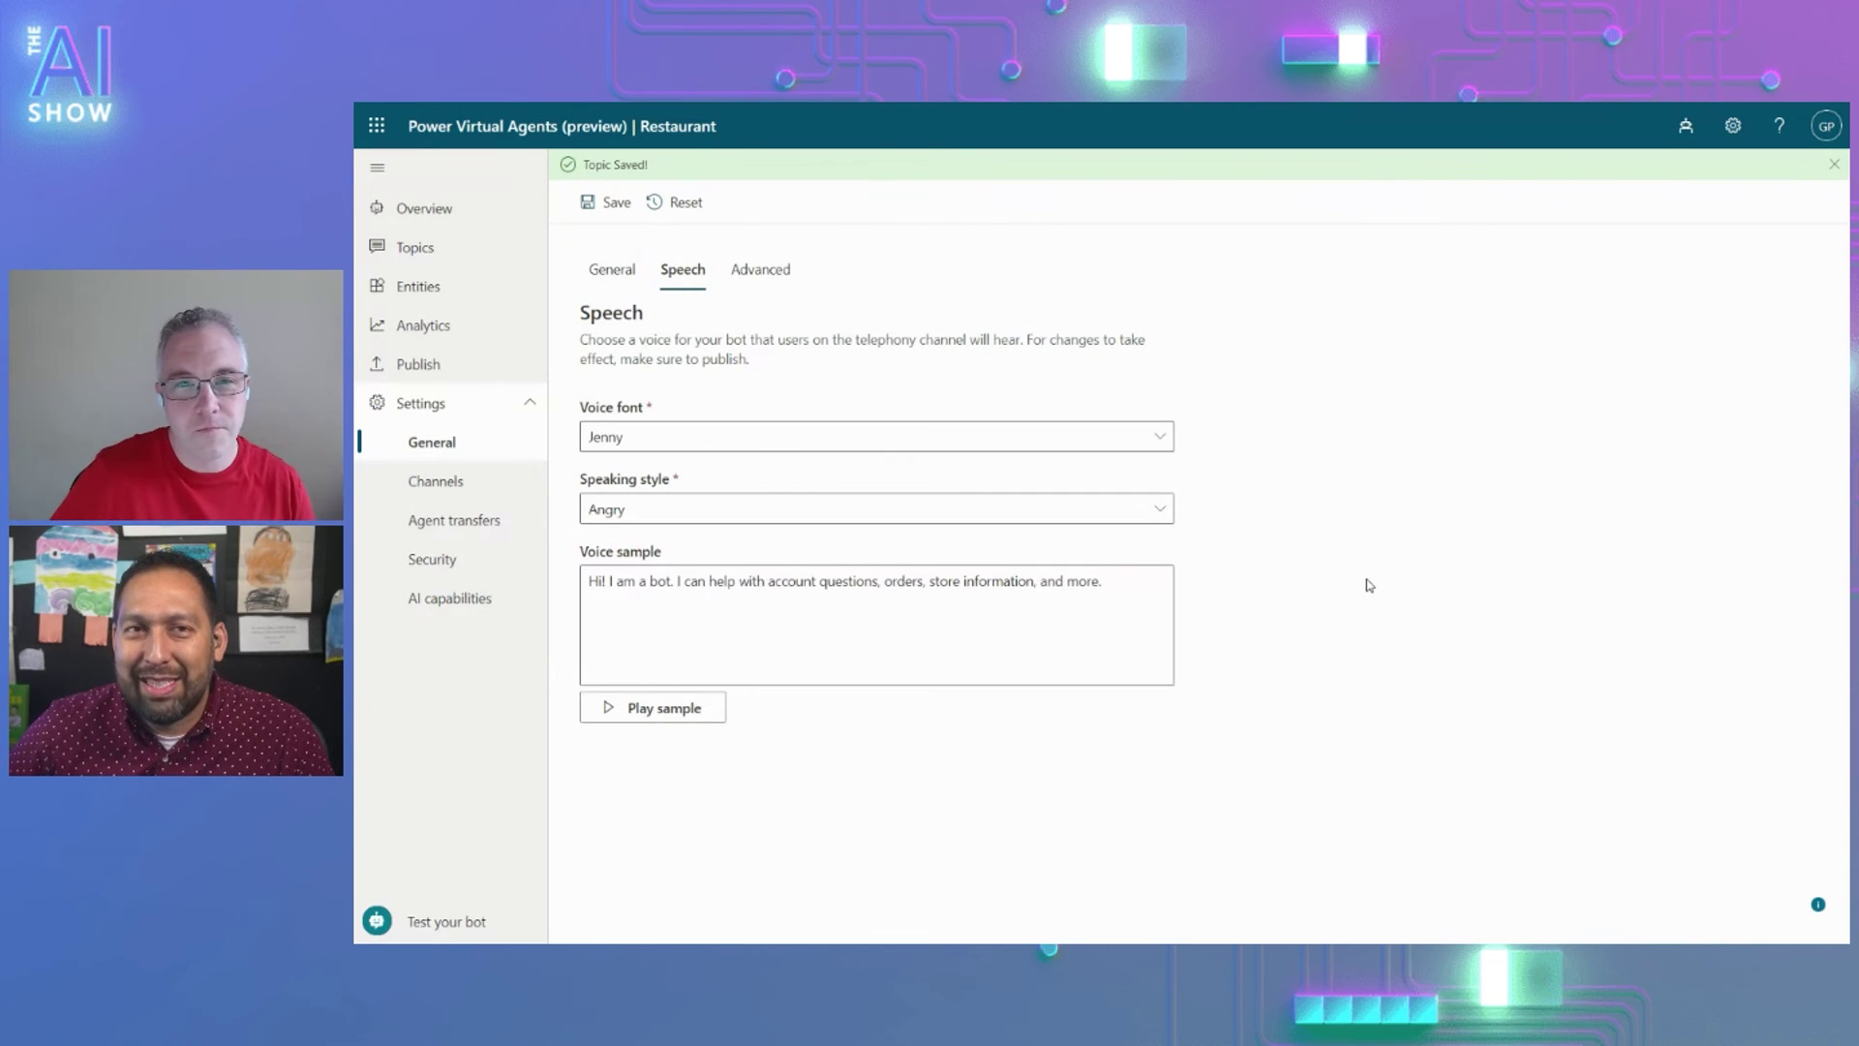